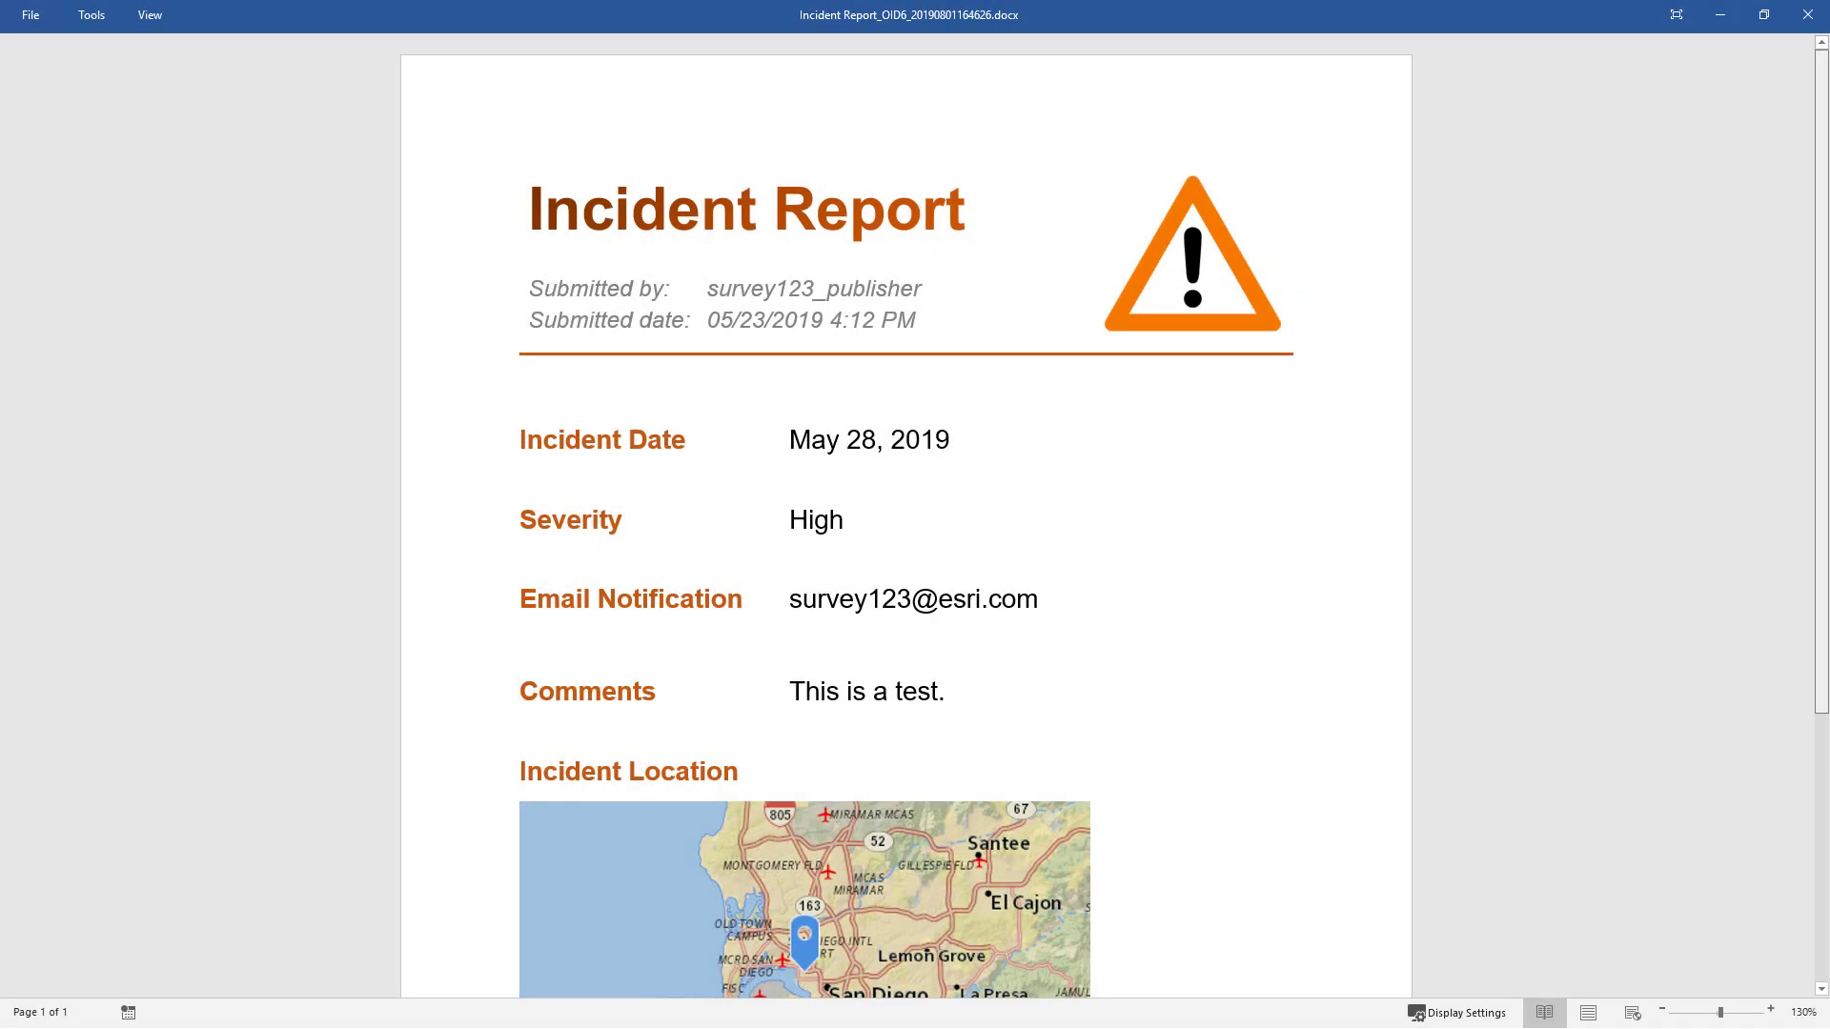
pyautogui.scroll(-1, 907, 514)
pyautogui.scroll(-1, 906, 516)
pyautogui.scroll(-1, 908, 516)
pyautogui.scroll(-1, 907, 515)
pyautogui.scroll(-1, 906, 514)
pyautogui.scroll(-1, 907, 515)
pyautogui.scroll(-1, 907, 515)
pyautogui.scroll(-1, 906, 515)
pyautogui.scroll(-1, 906, 516)
pyautogui.scroll(-1, 906, 514)
pyautogui.scroll(-1, 906, 515)
pyautogui.scroll(-1, 907, 515)
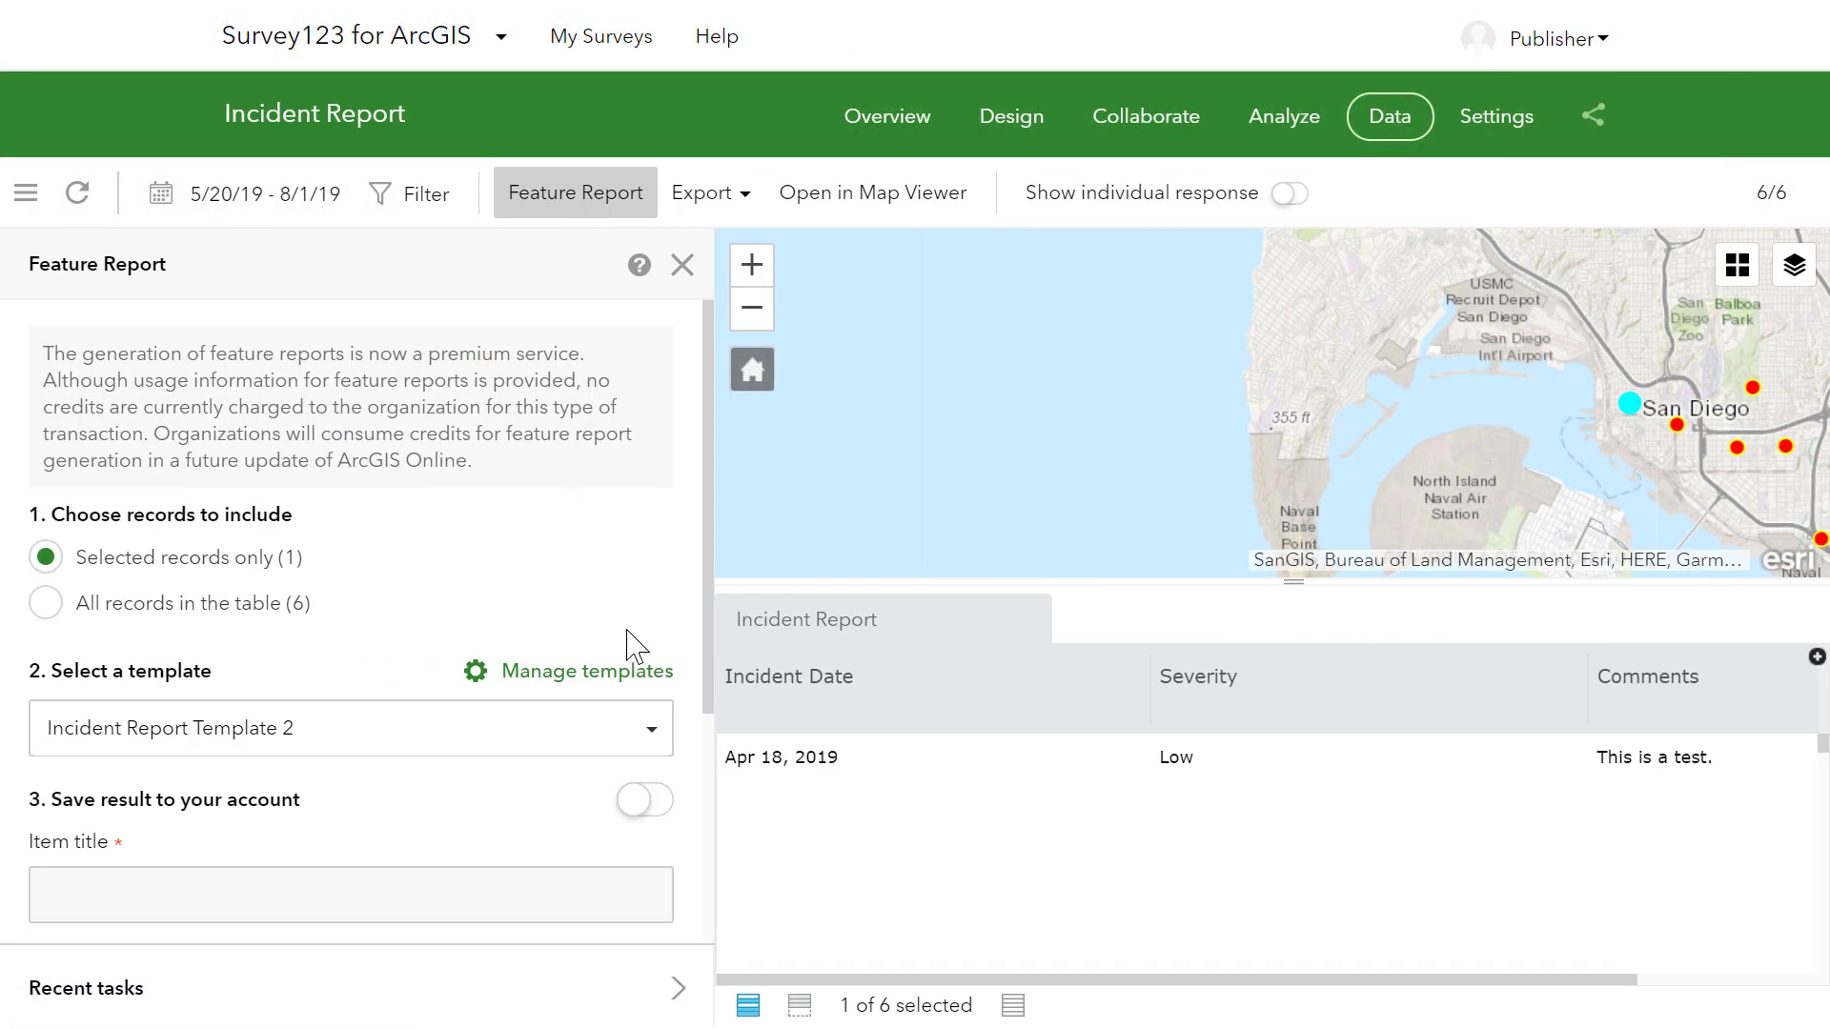
# Review the report templates, then generate a feature report for the May 28, 2019 incident.
pyautogui.click(631, 672)
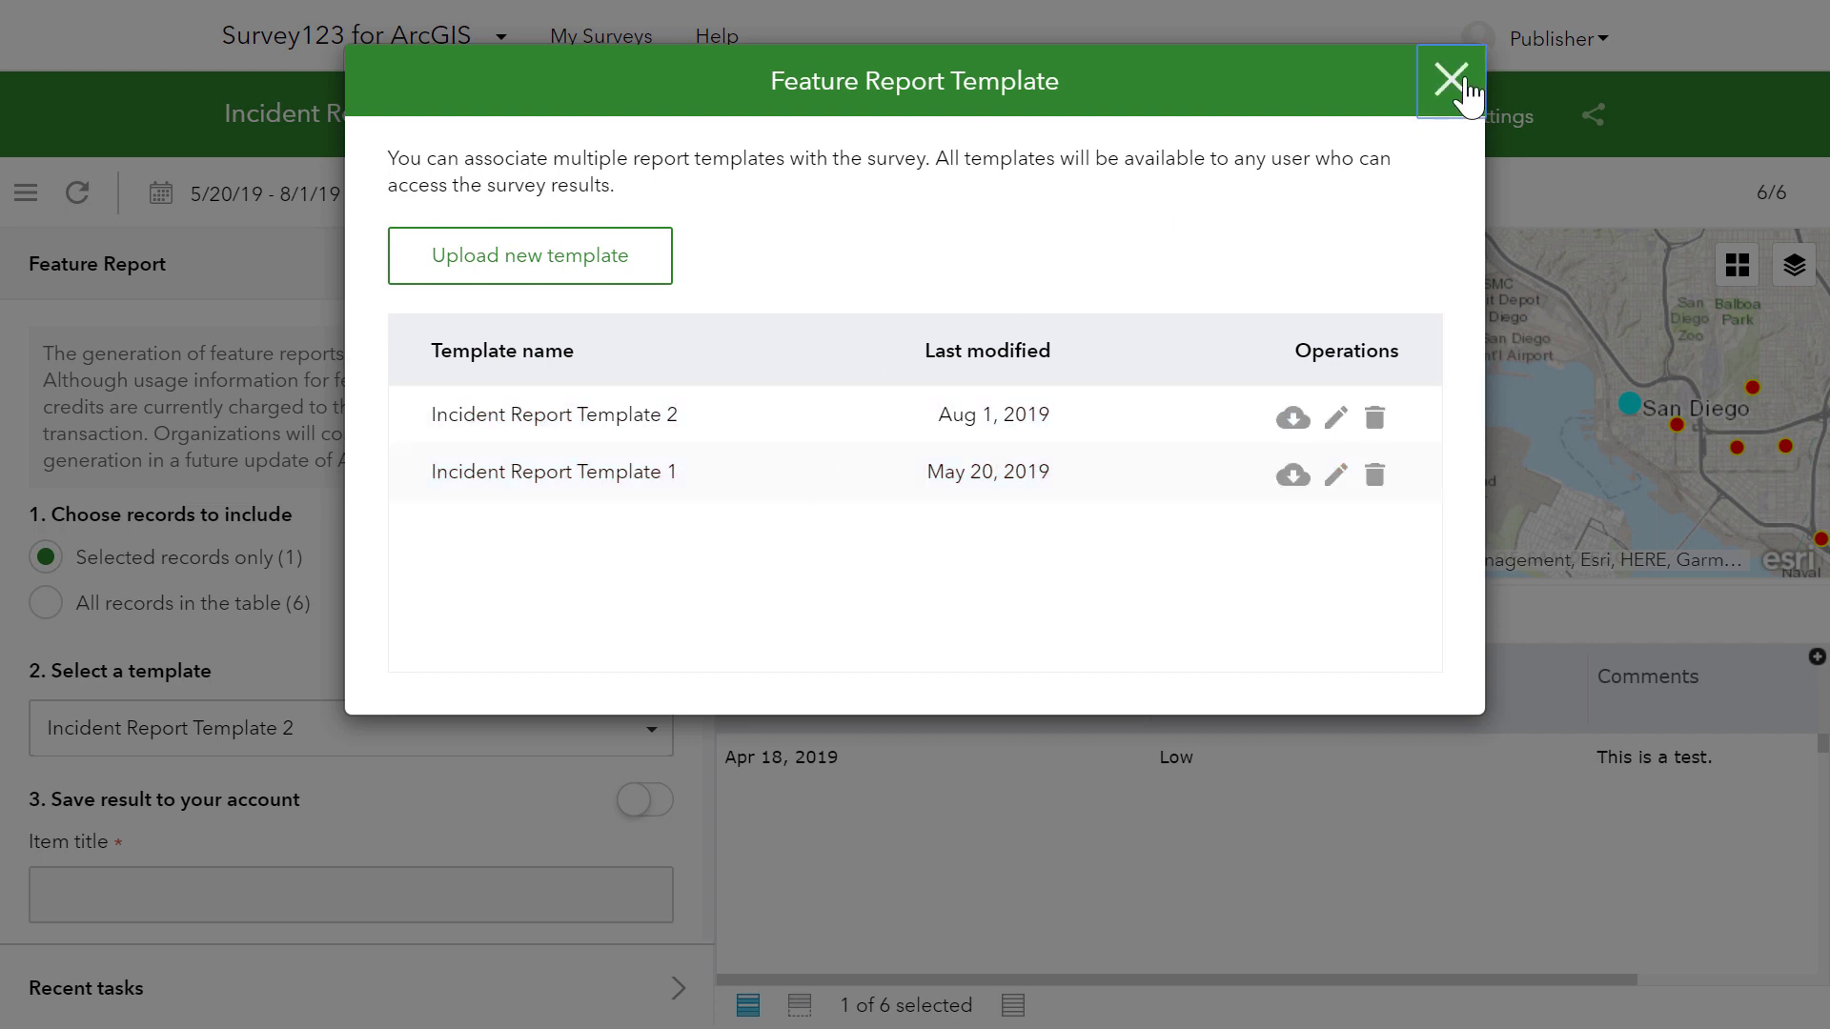
pyautogui.click(1452, 81)
pyautogui.moveTo(706, 642); pyautogui.dragTo(718, 849)
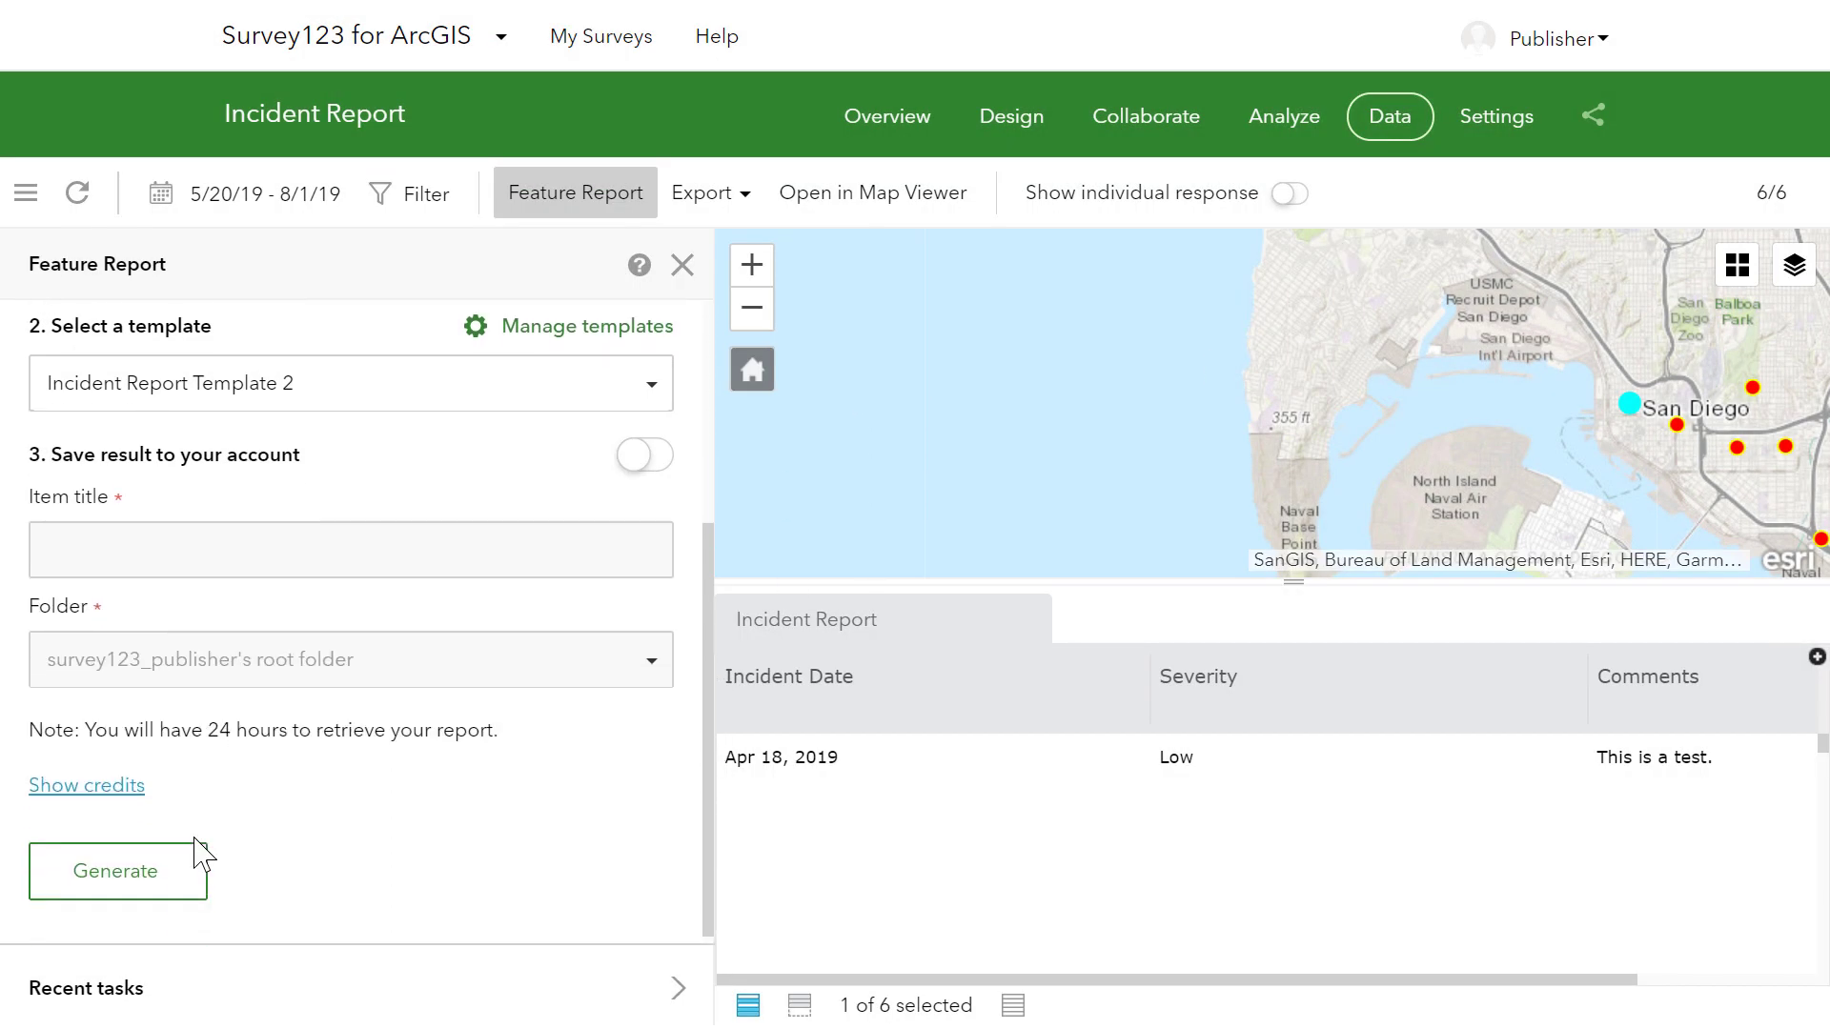
pyautogui.click(179, 898)
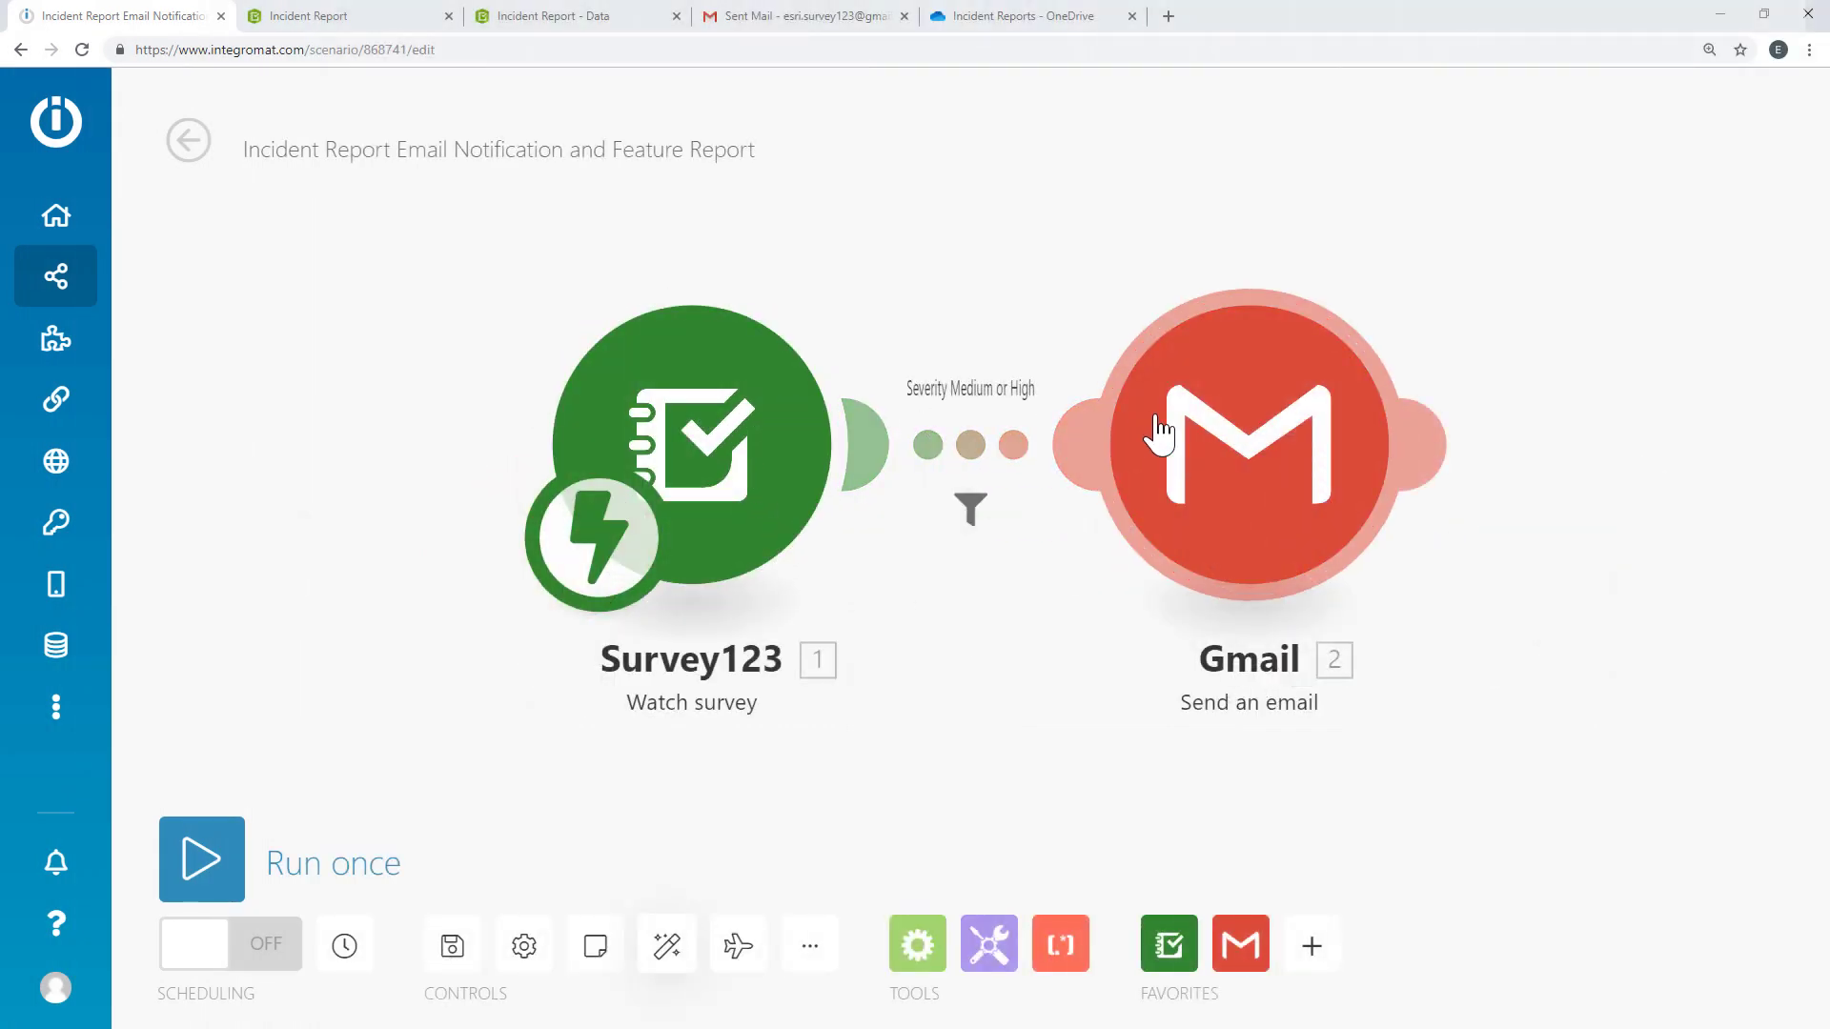
# Review the Survey123 trigger and Gmail email settings unchanged, then add a module slot after Gmail.
pyautogui.click(783, 527)
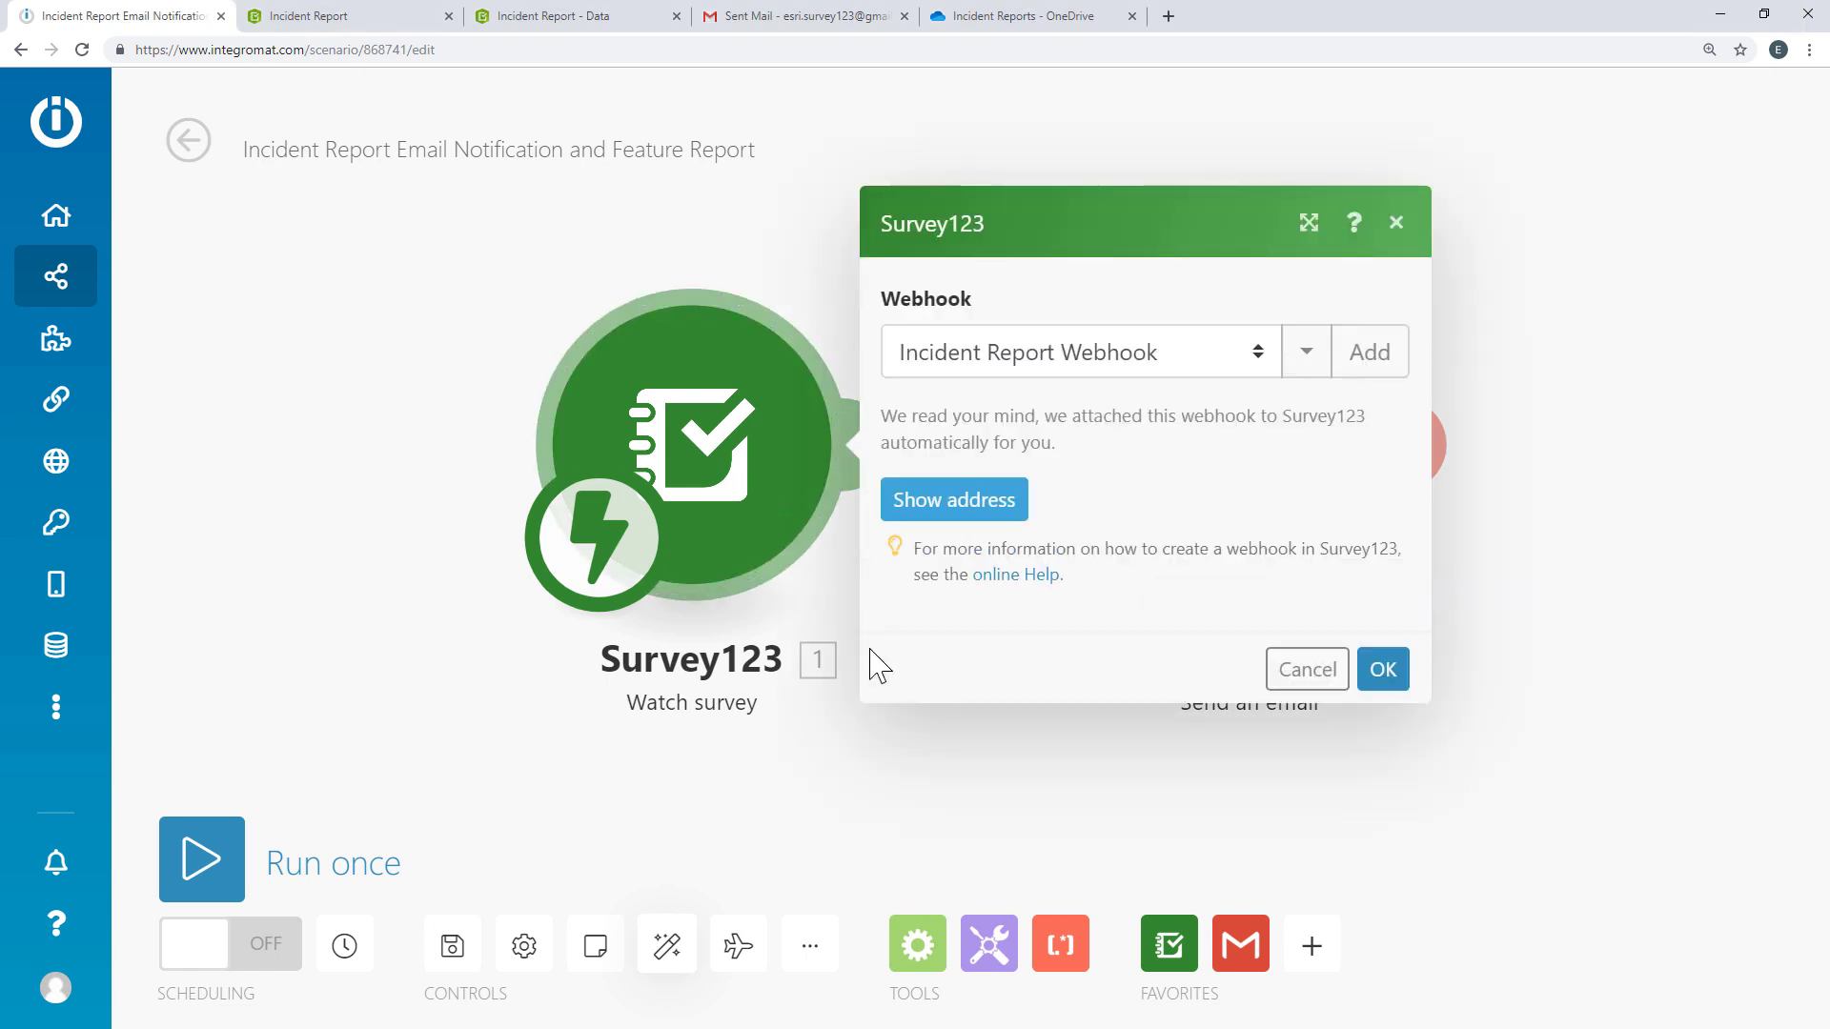
pyautogui.click(1382, 669)
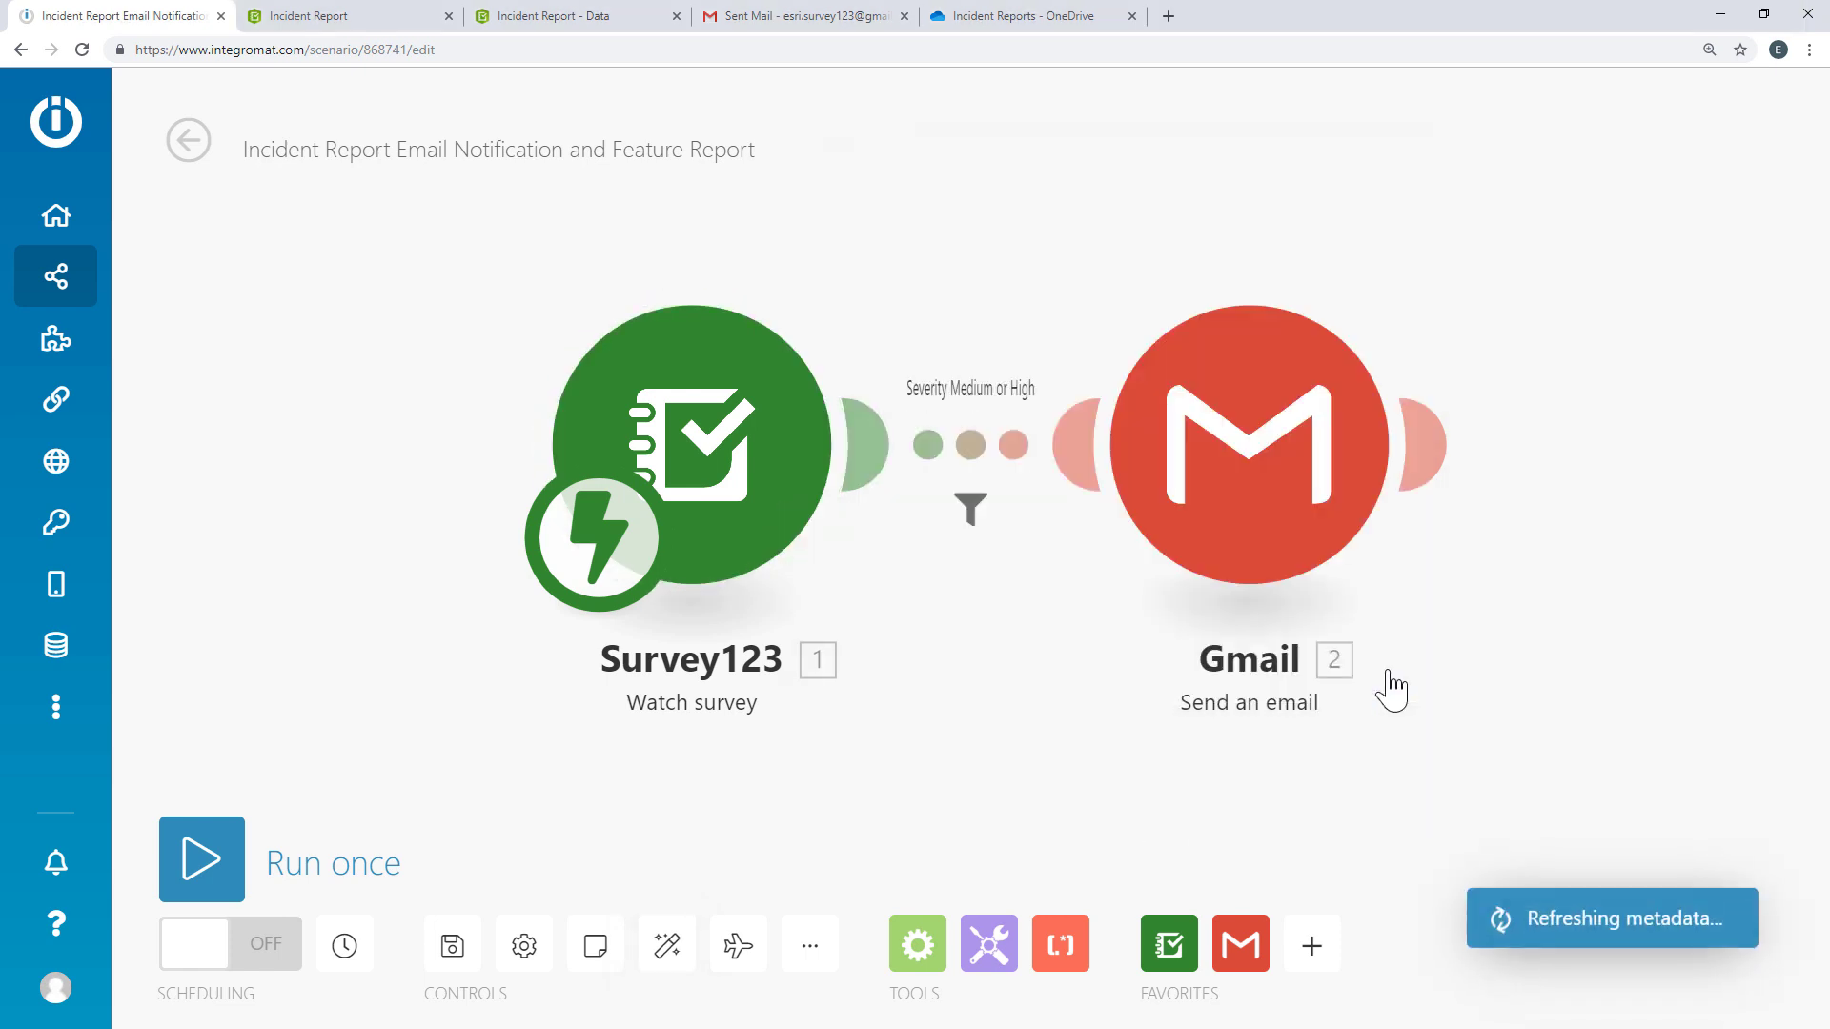
pyautogui.click(1311, 533)
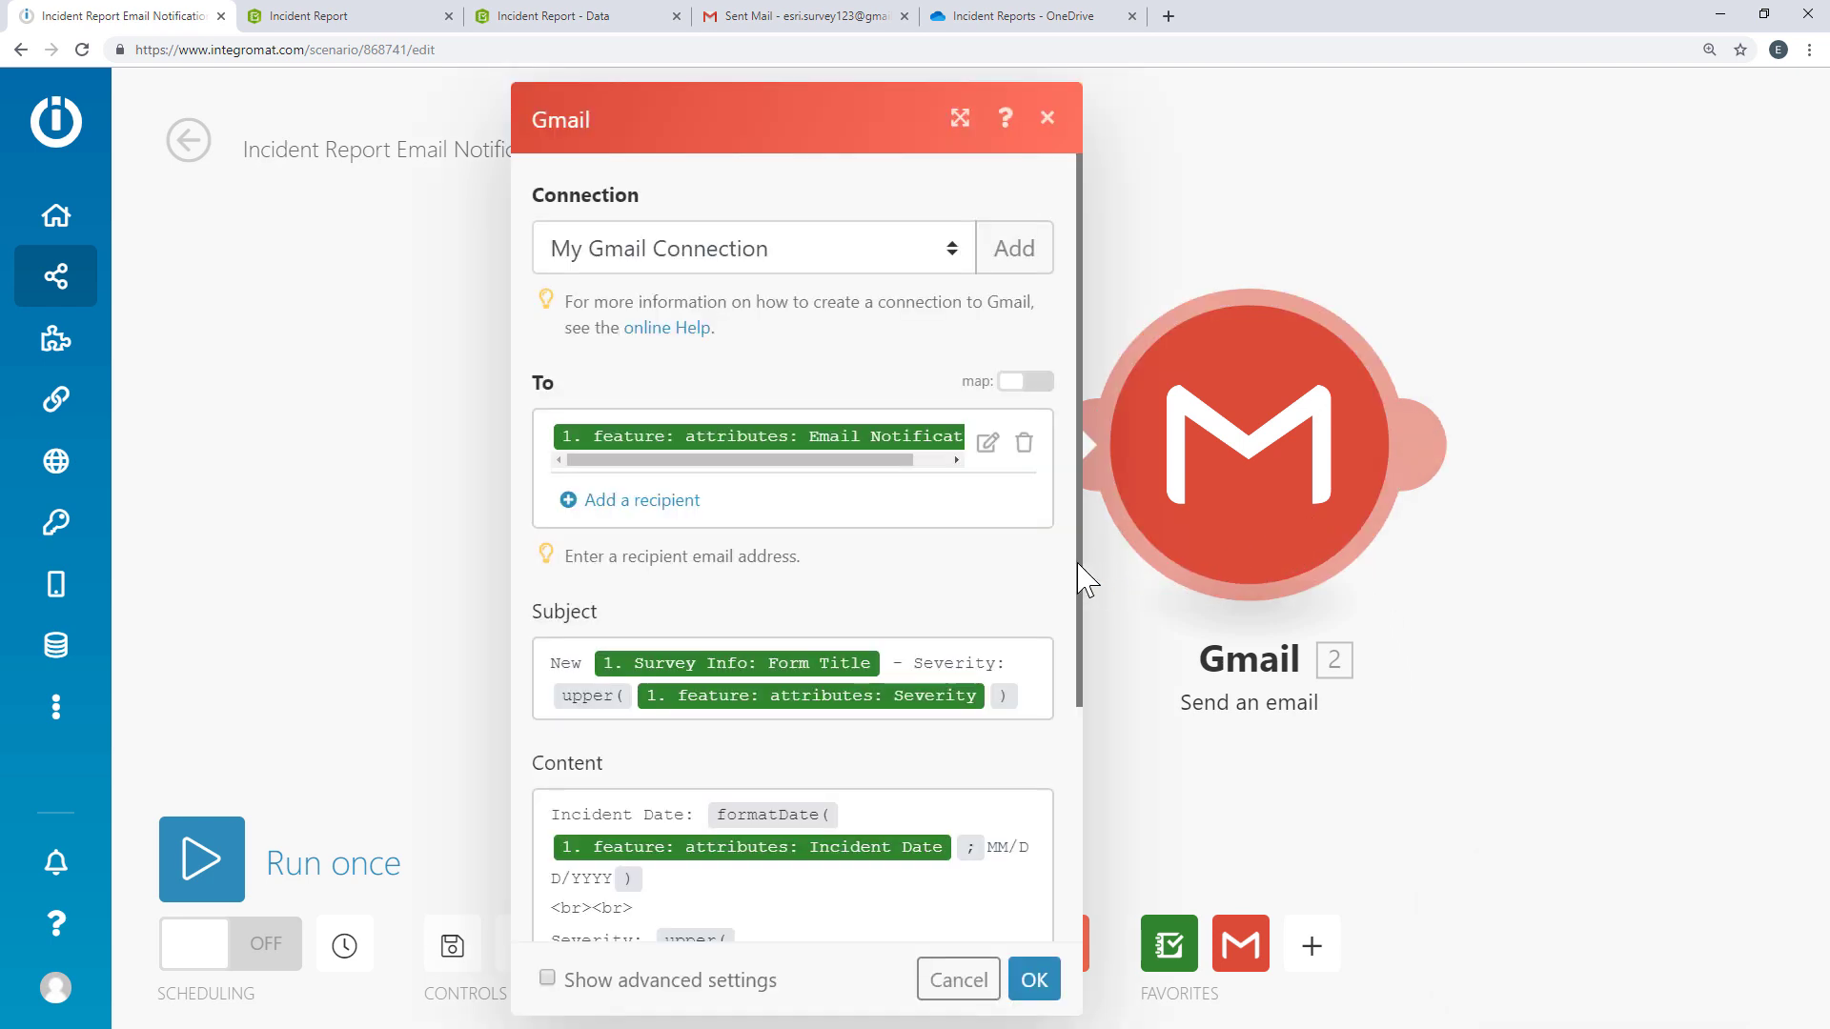
pyautogui.moveTo(1081, 579); pyautogui.dragTo(1087, 710)
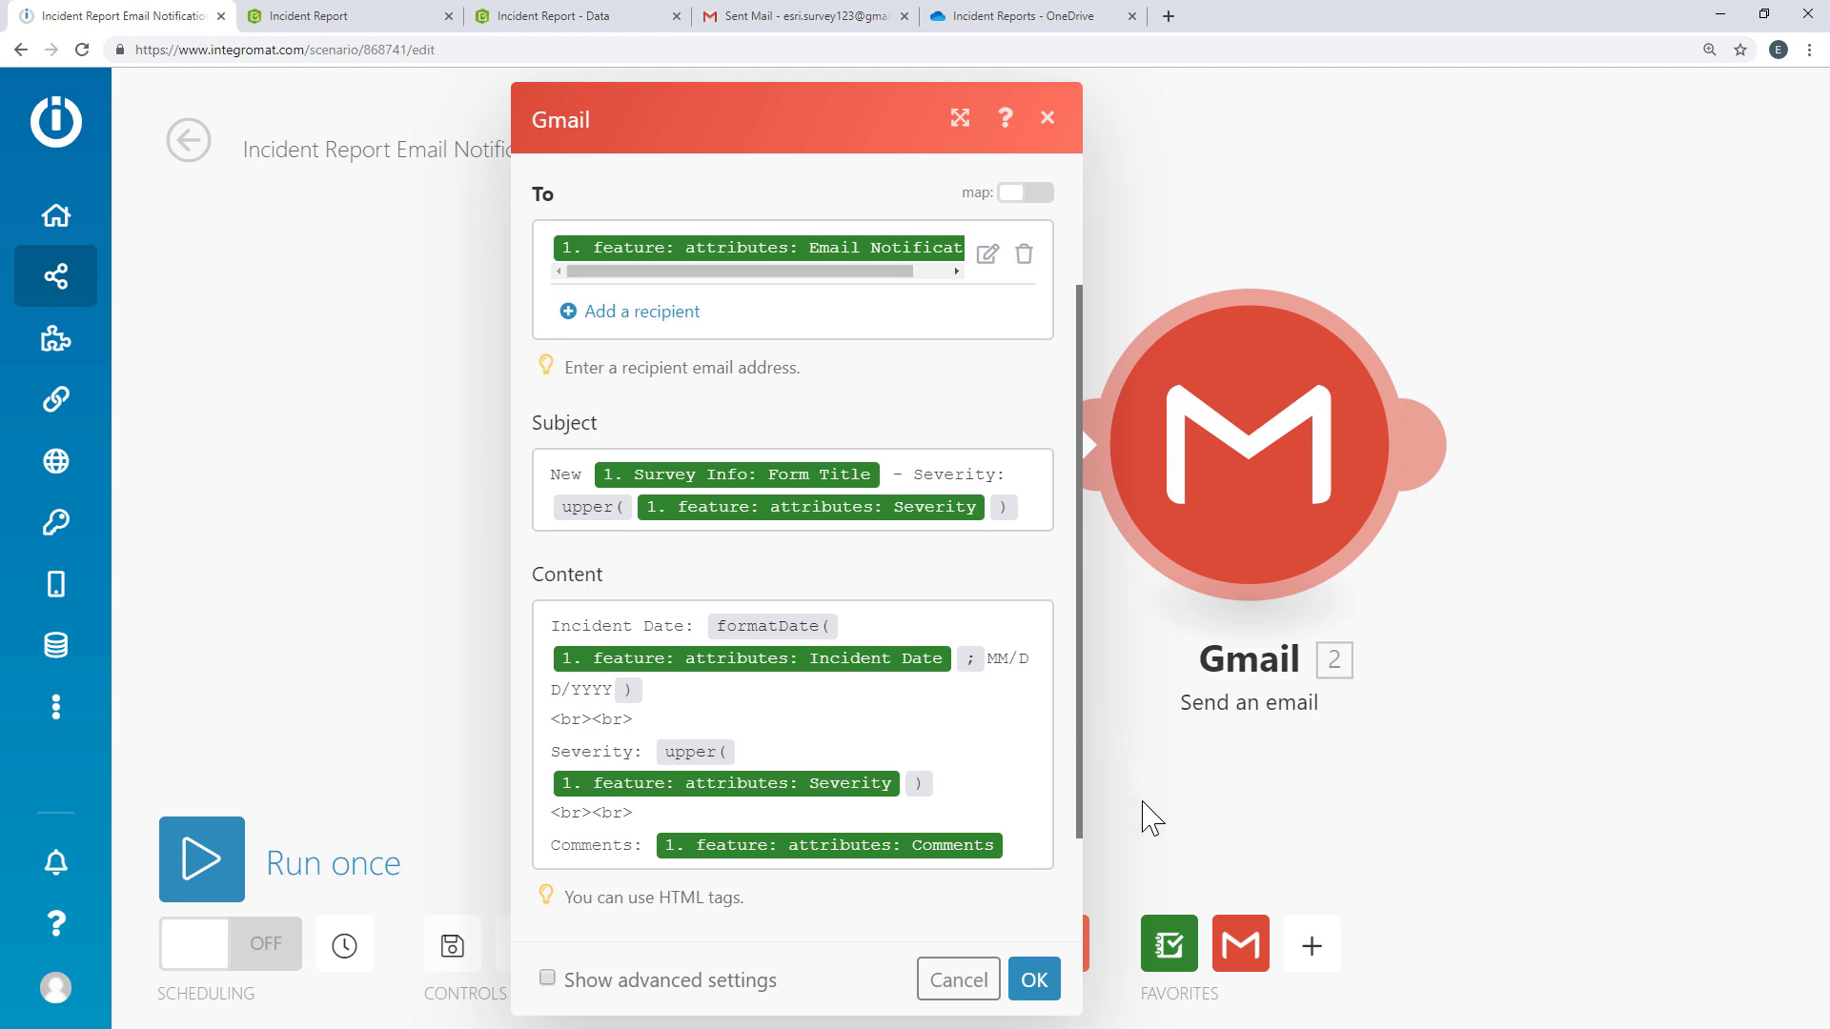
pyautogui.click(1034, 981)
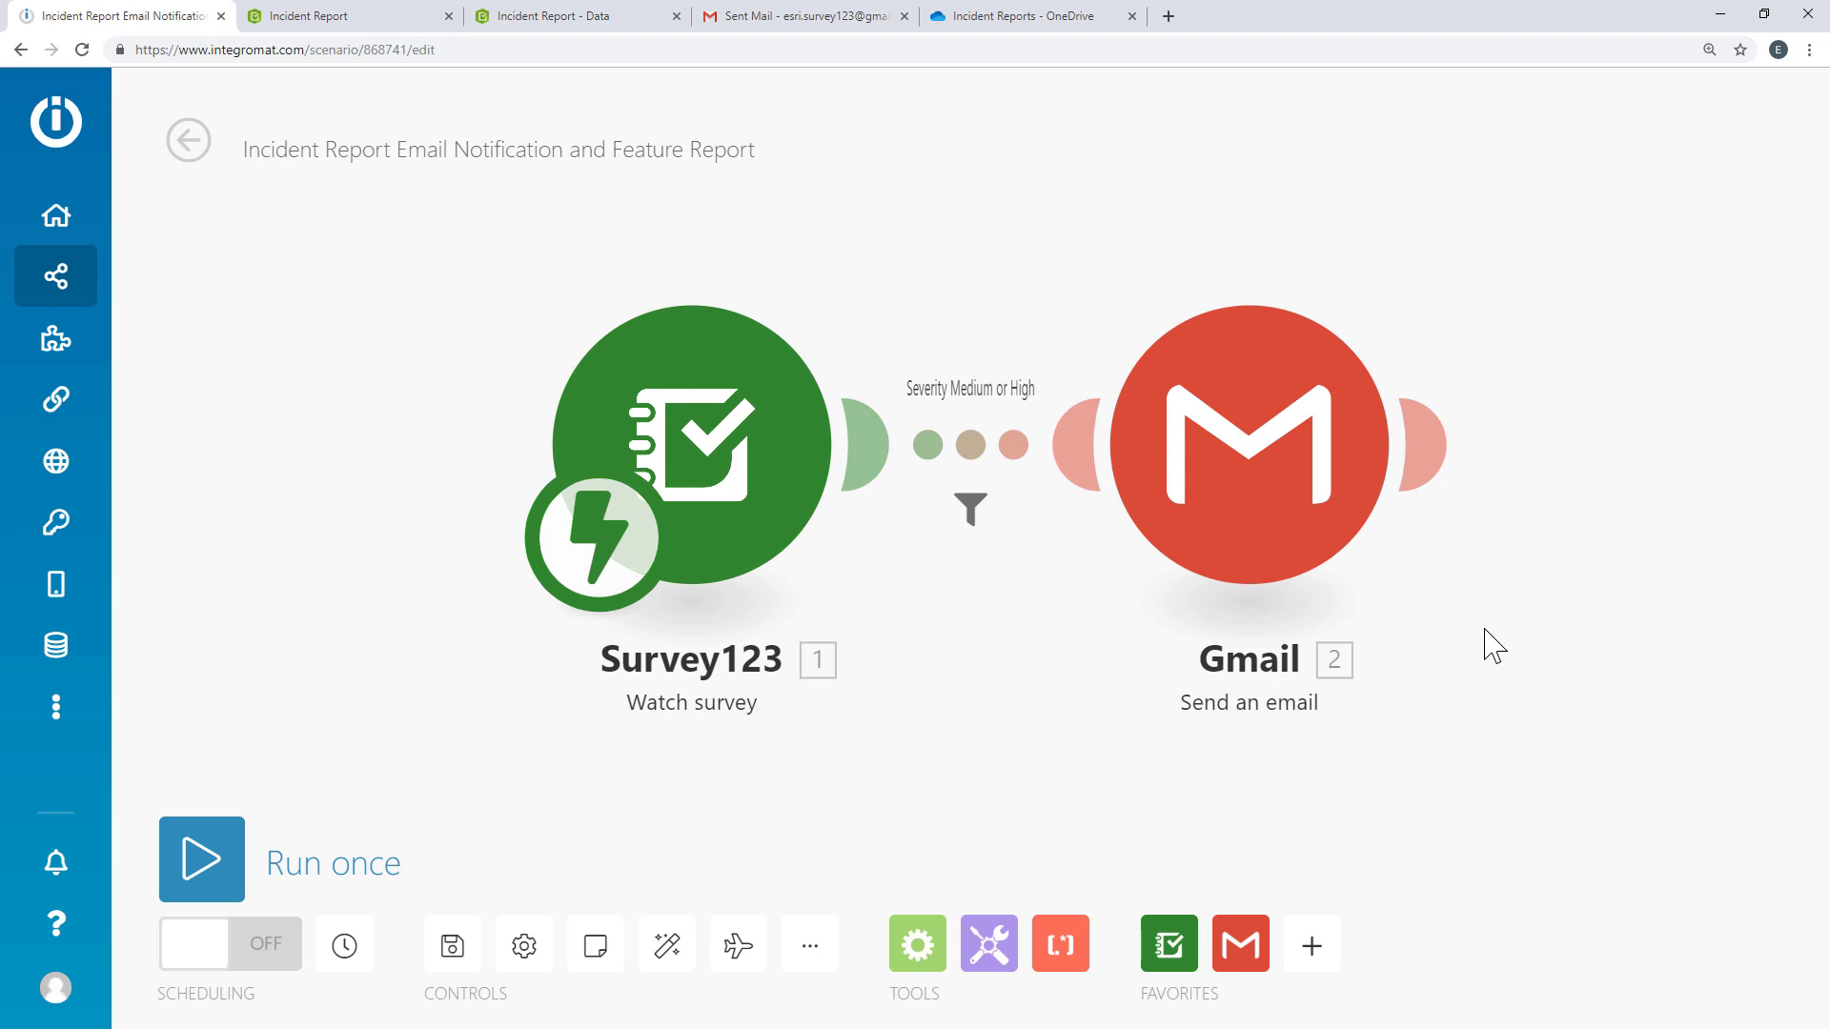
pyautogui.click(1424, 444)
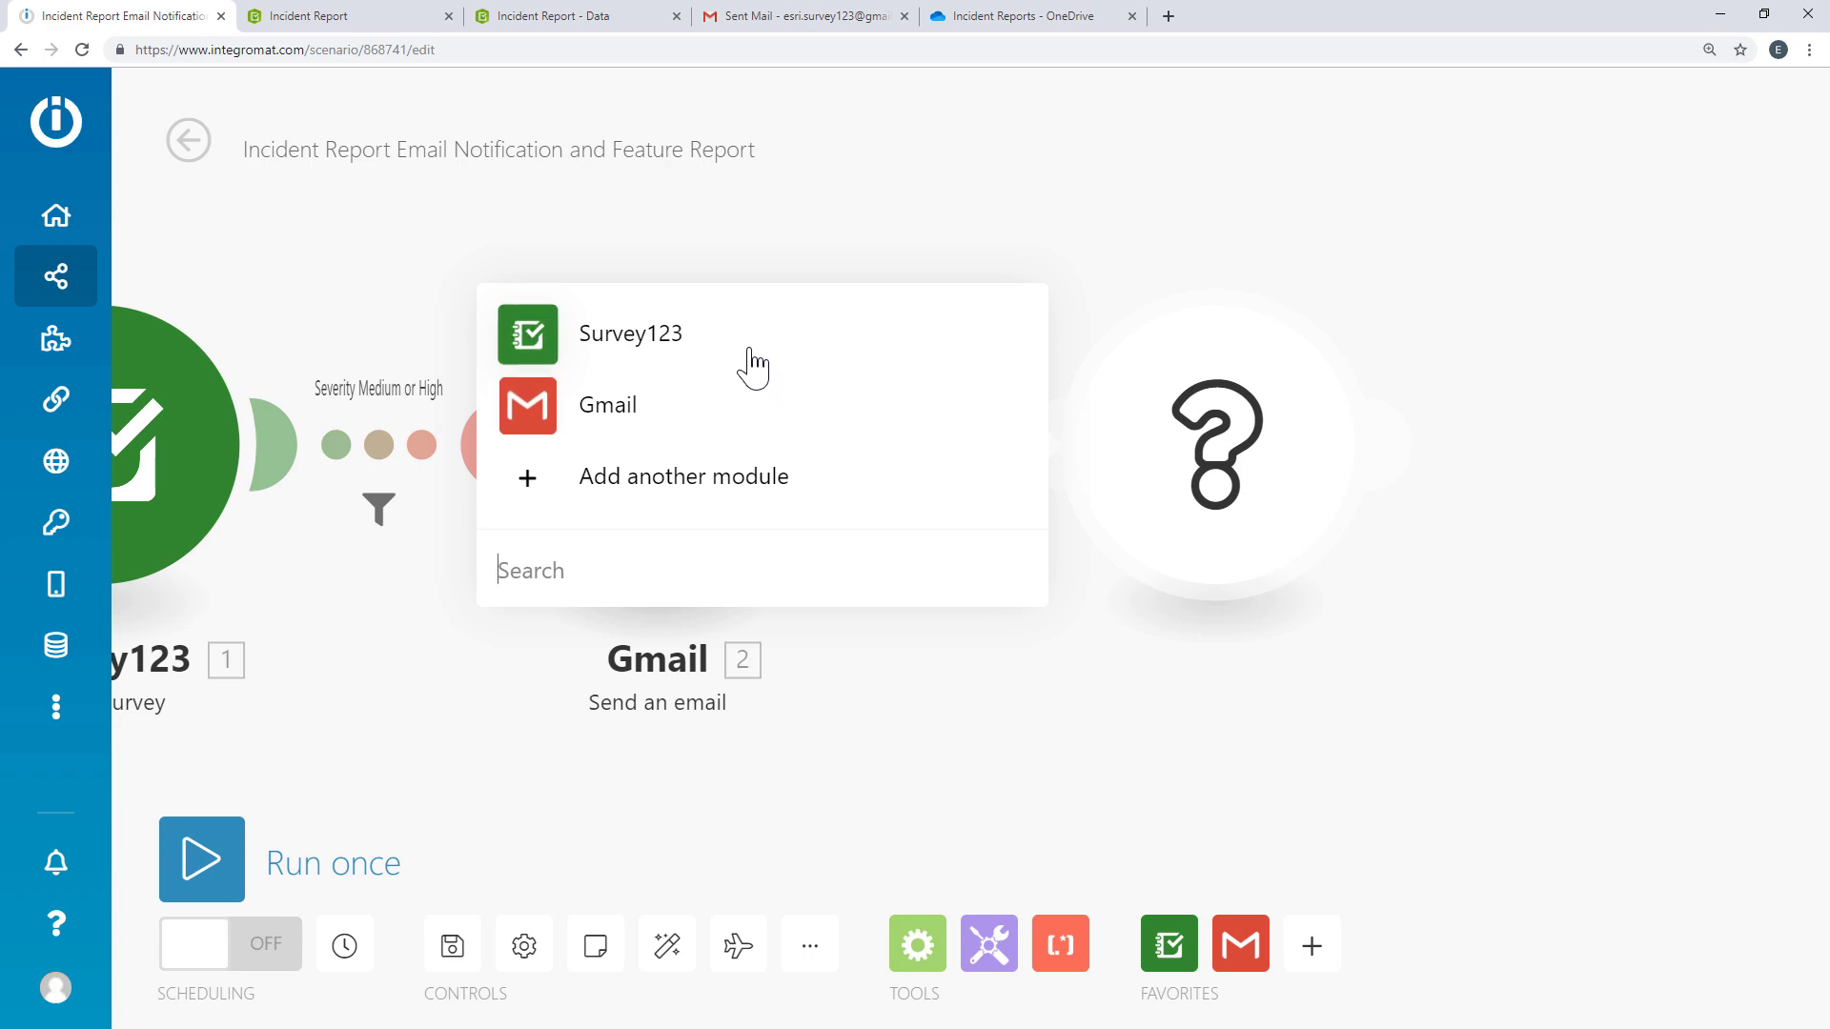
# Make the module a Survey123 Create feature report for Incident Report with Template 2.
pyautogui.click(750, 367)
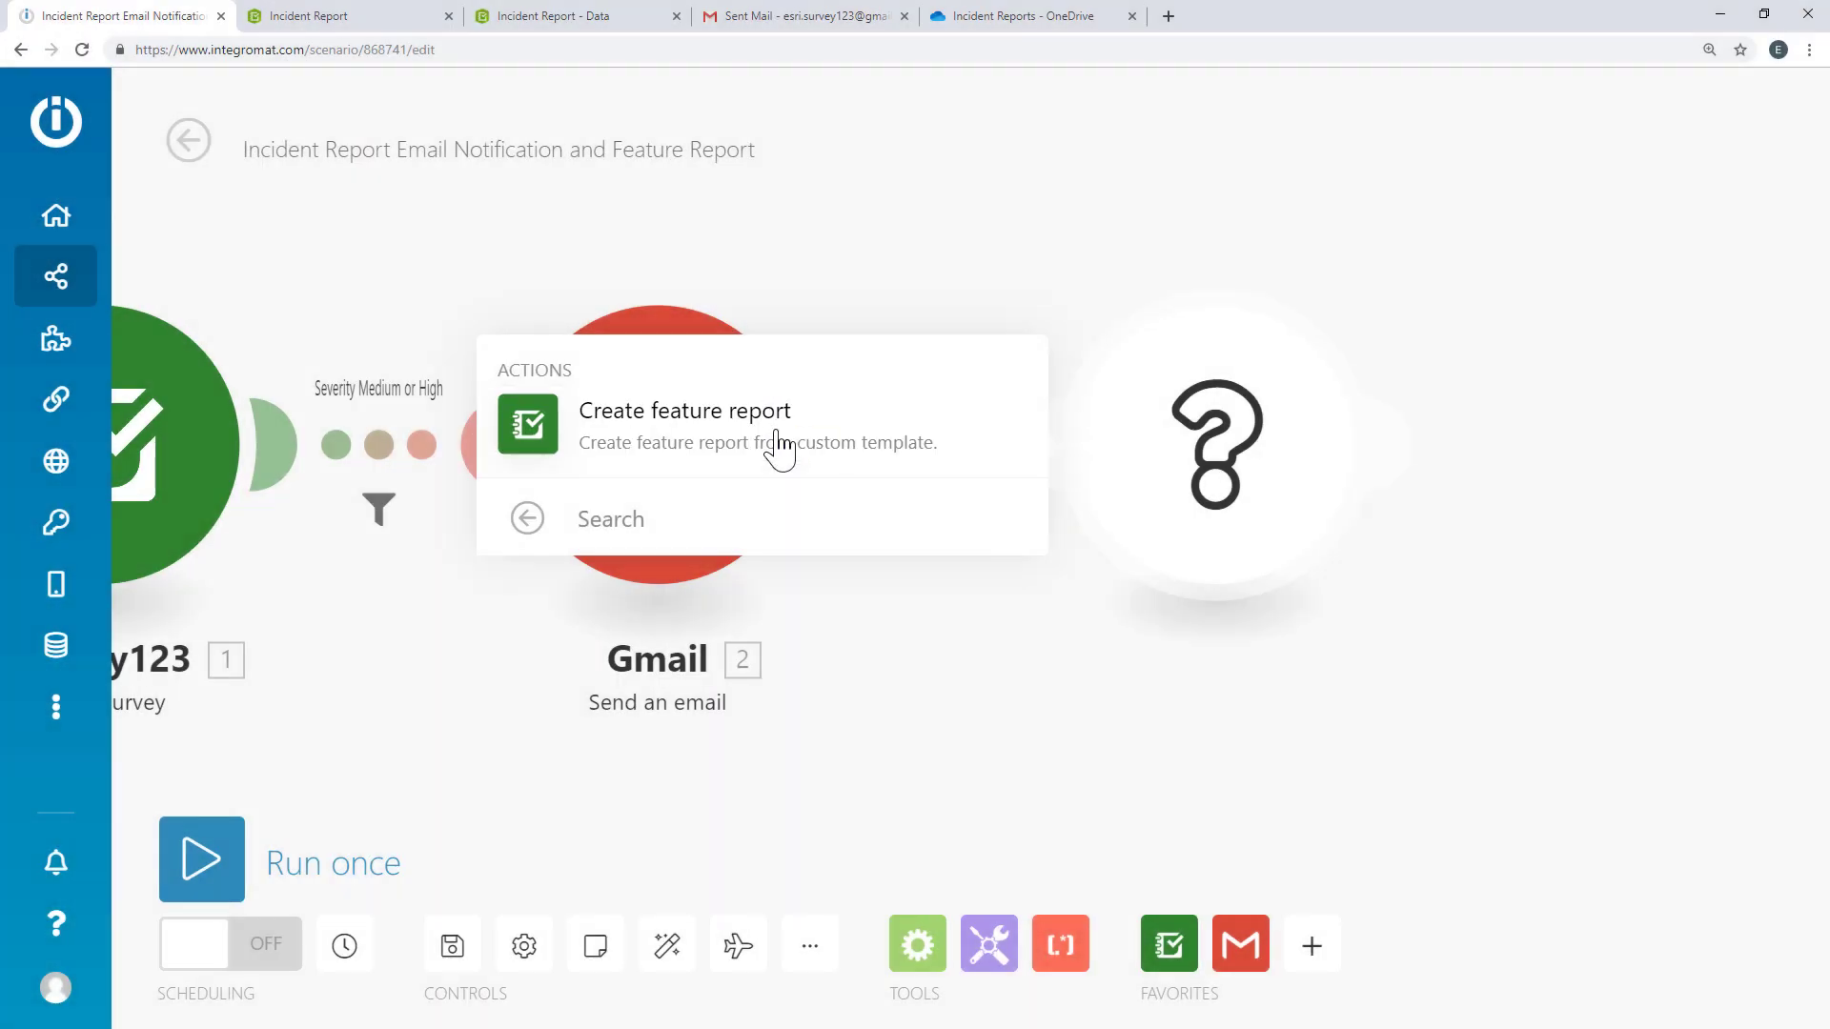
pyautogui.click(777, 446)
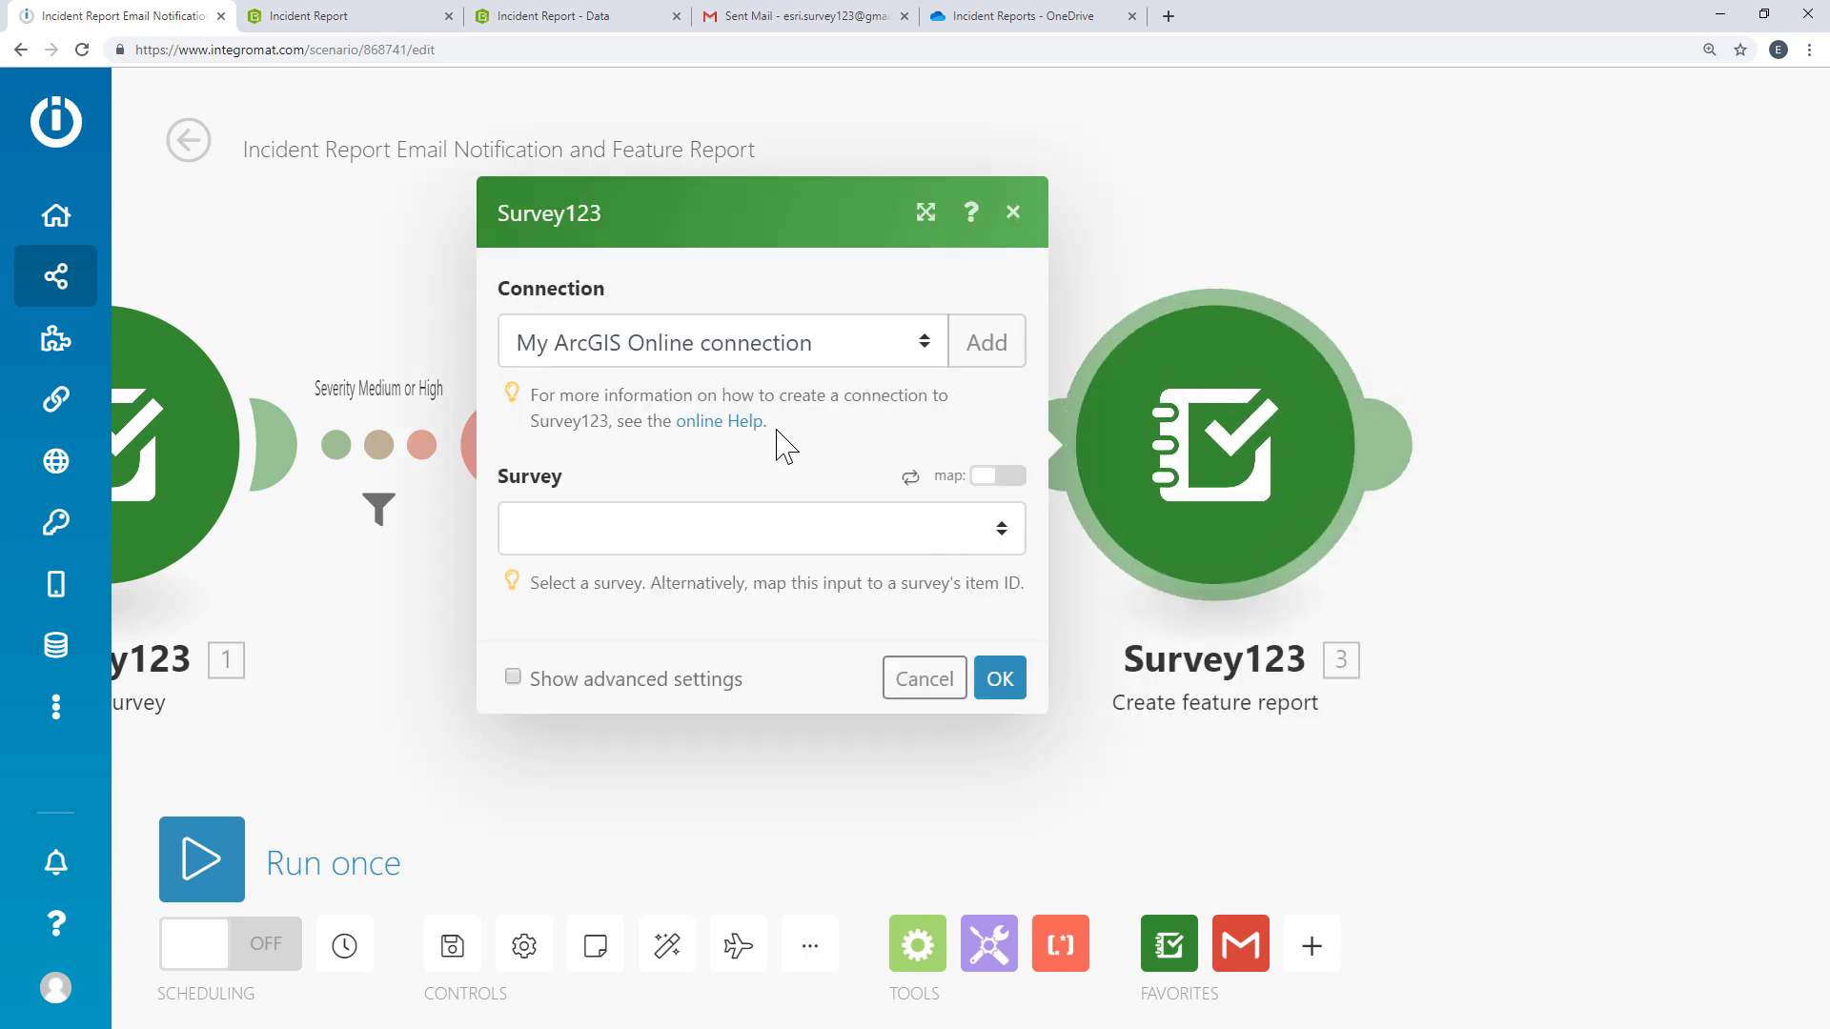
pyautogui.click(795, 530)
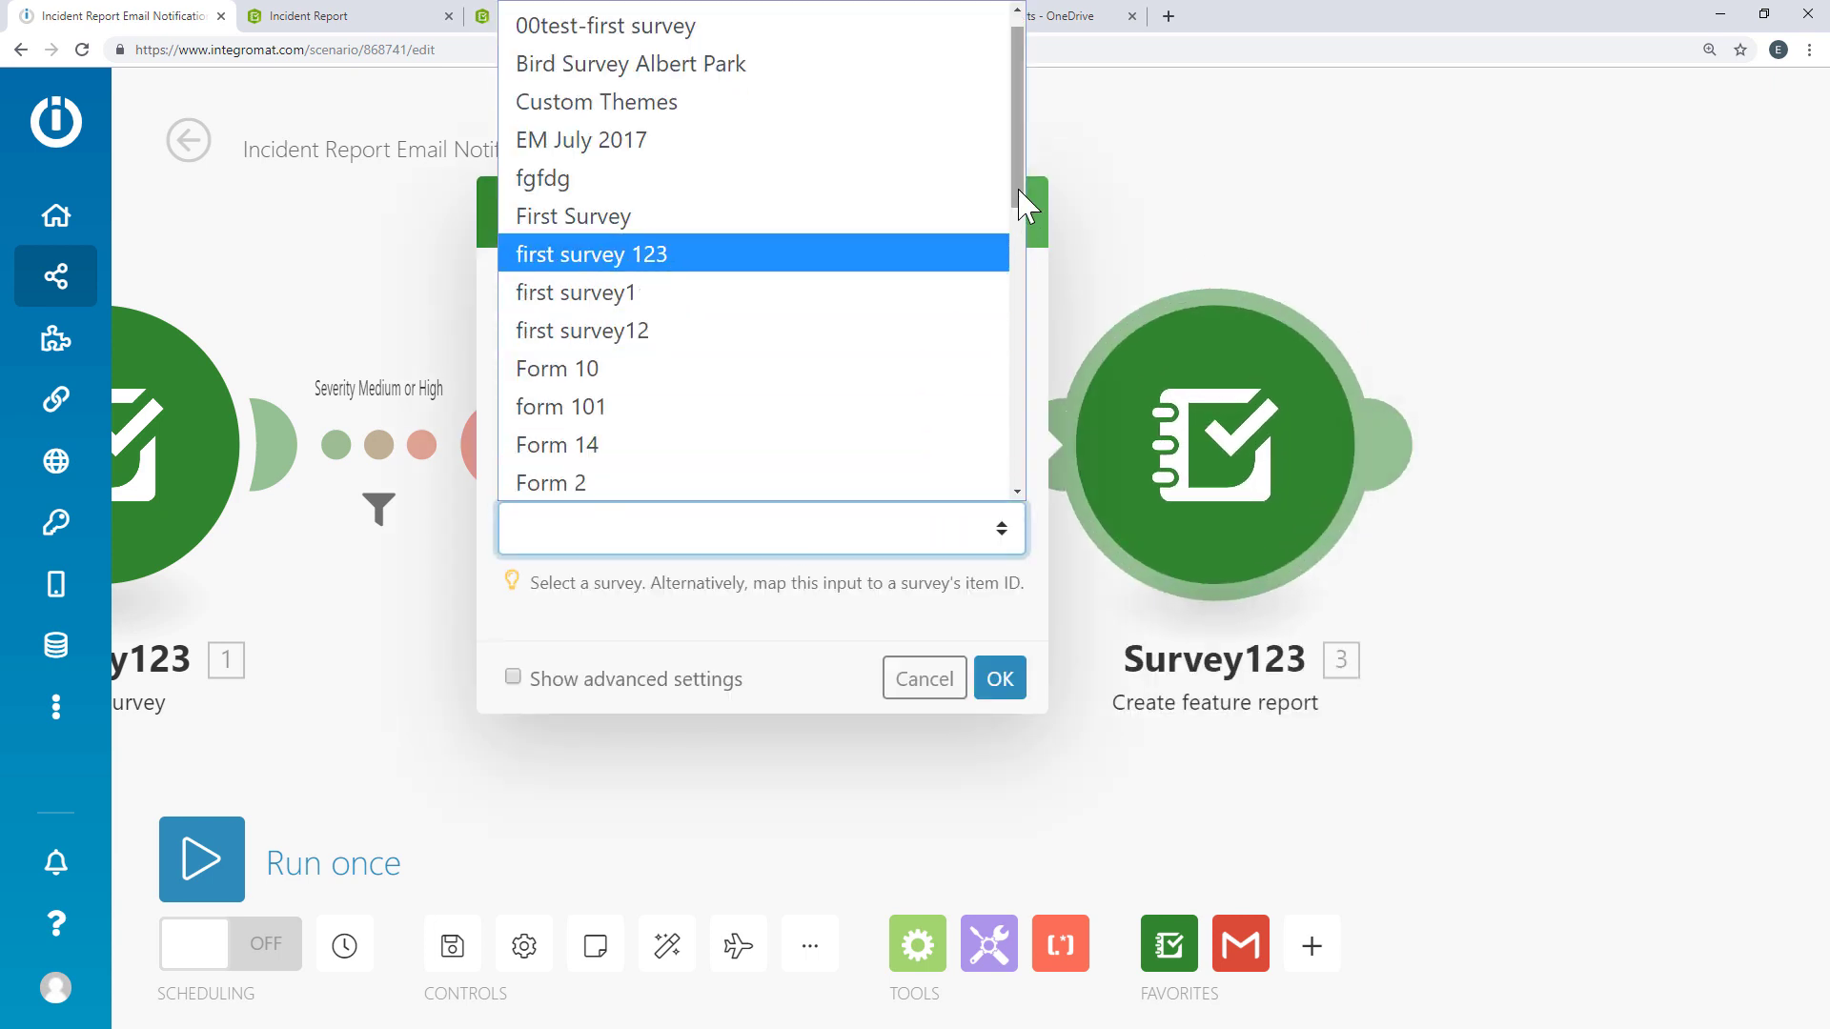
pyautogui.moveTo(1018, 178); pyautogui.dragTo(1033, 314)
pyautogui.click(854, 307)
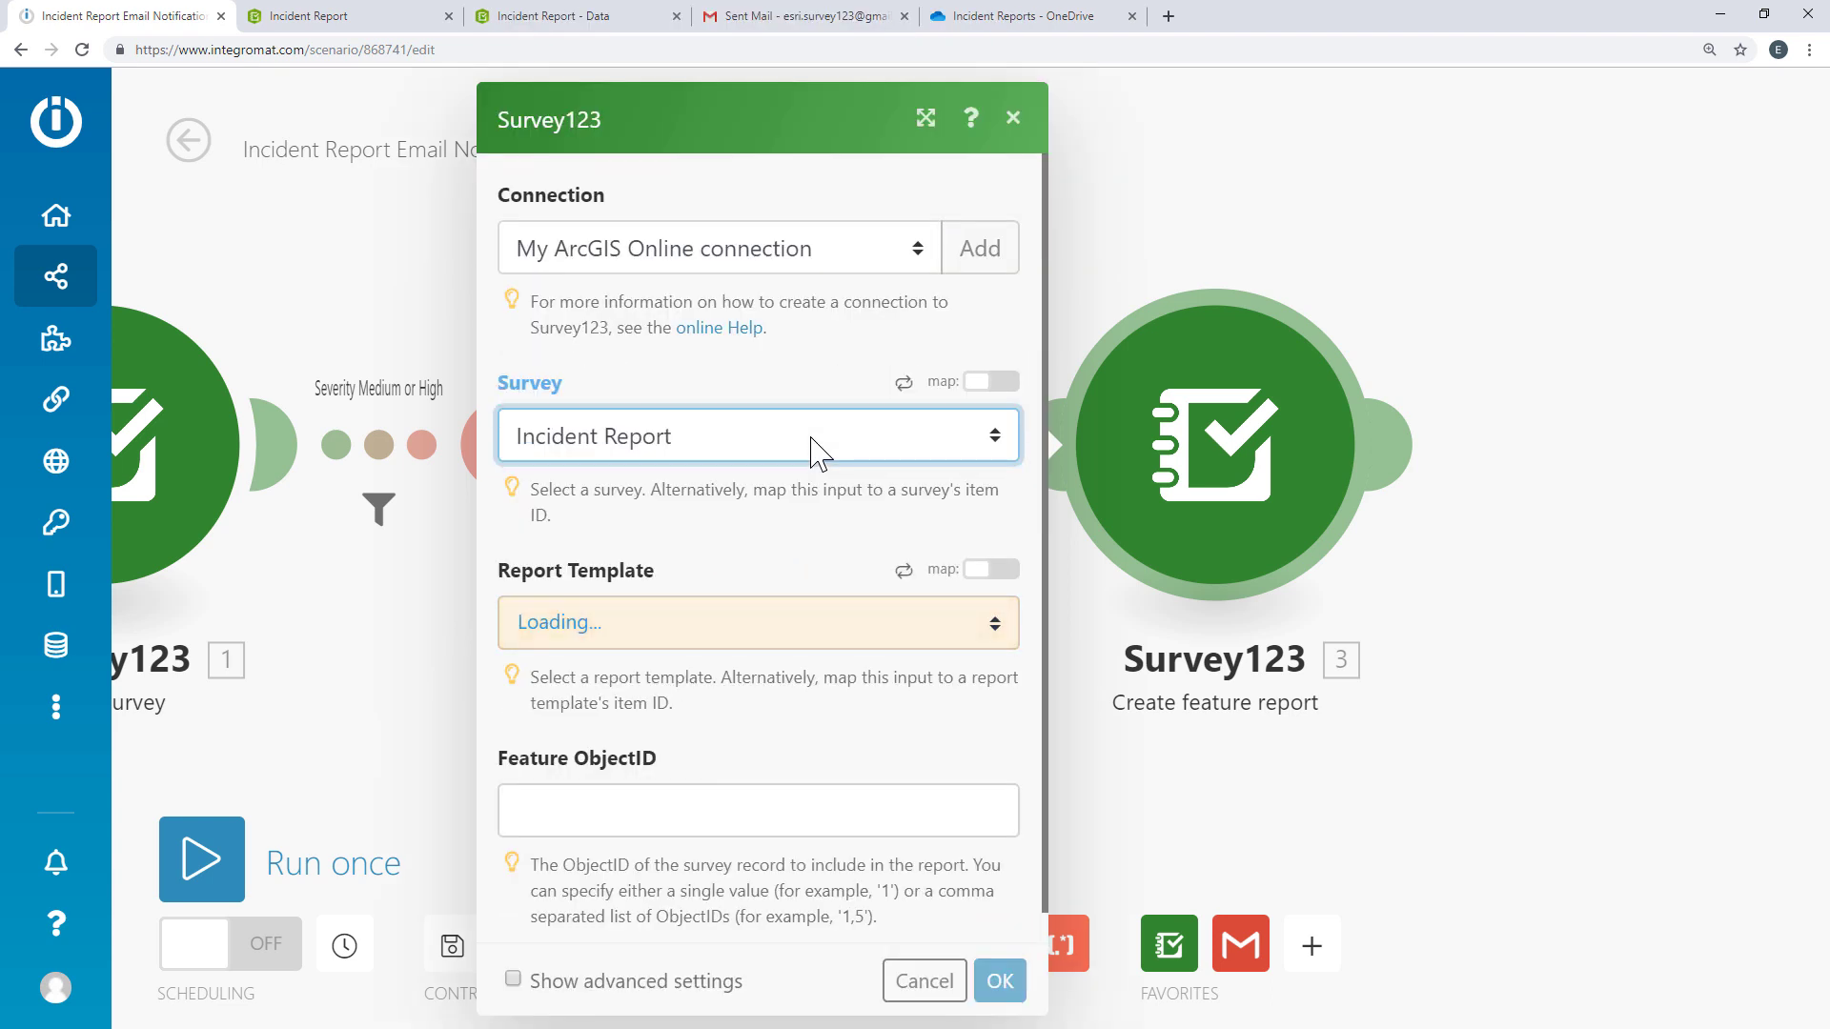
pyautogui.click(808, 630)
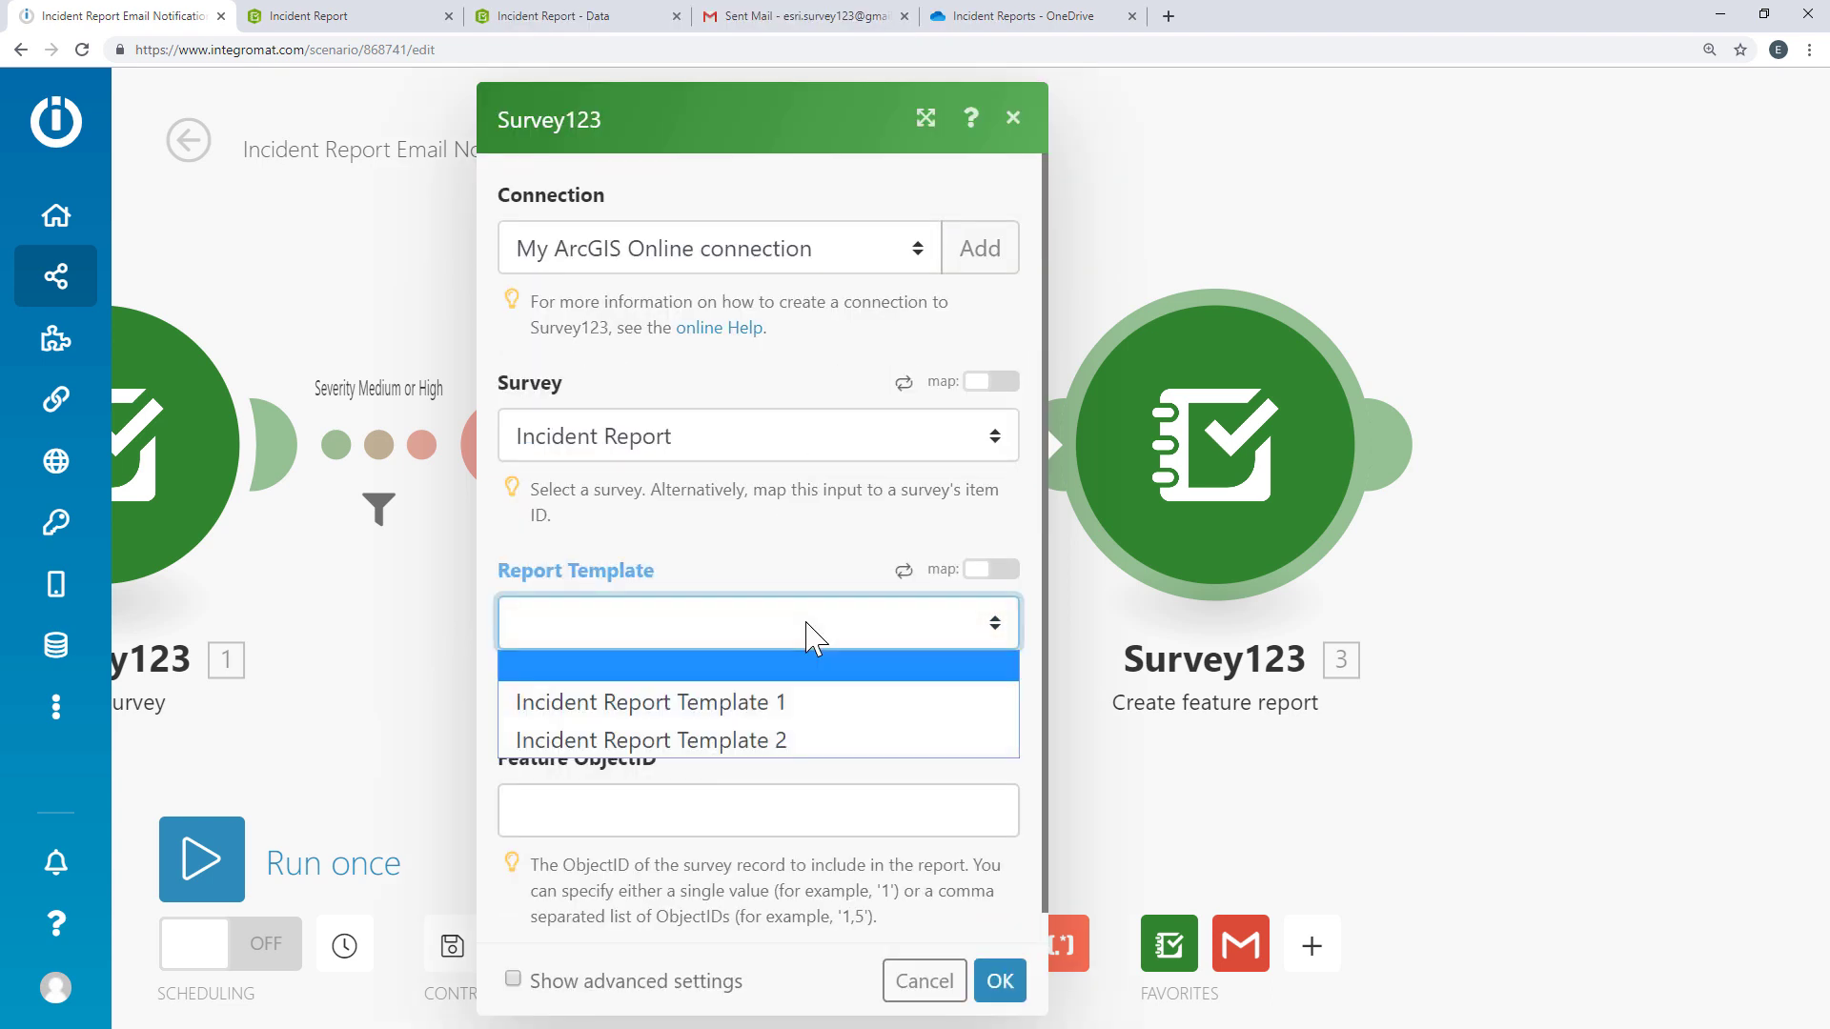
pyautogui.click(829, 739)
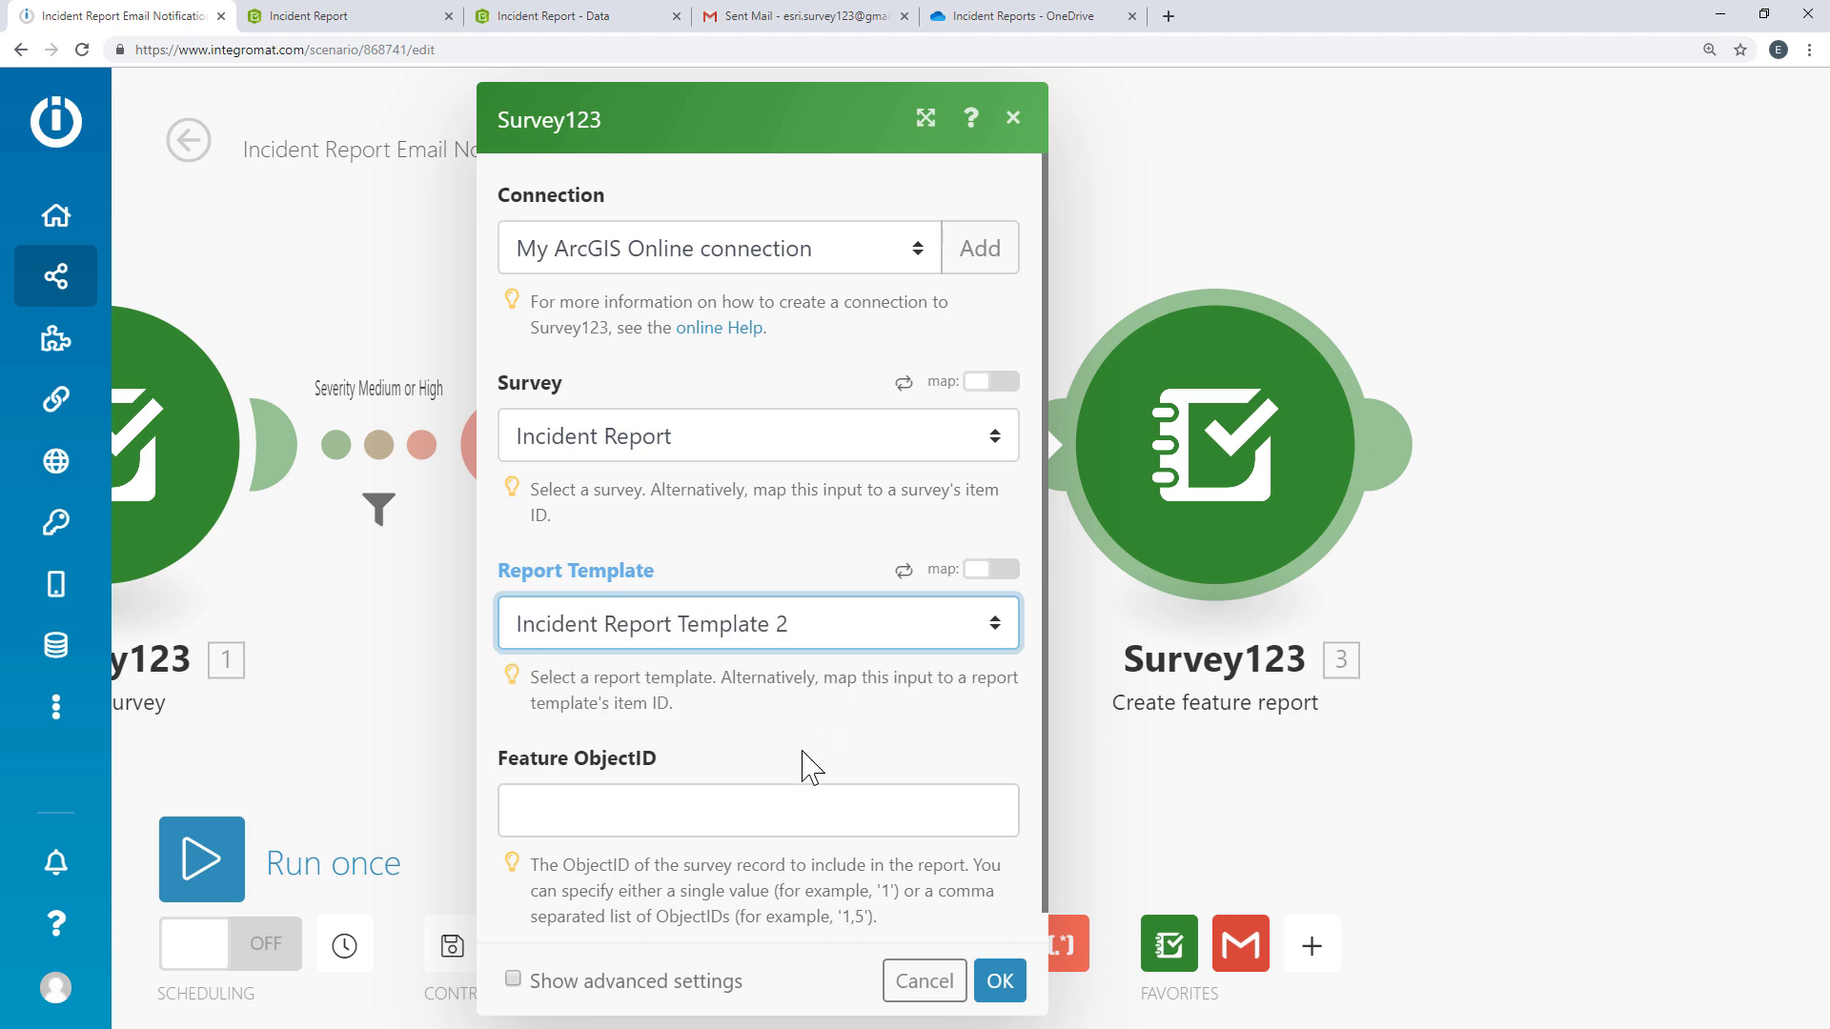
# Map the trigger's feature: result: objectId into the Feature ObjectID field.
pyautogui.click(774, 822)
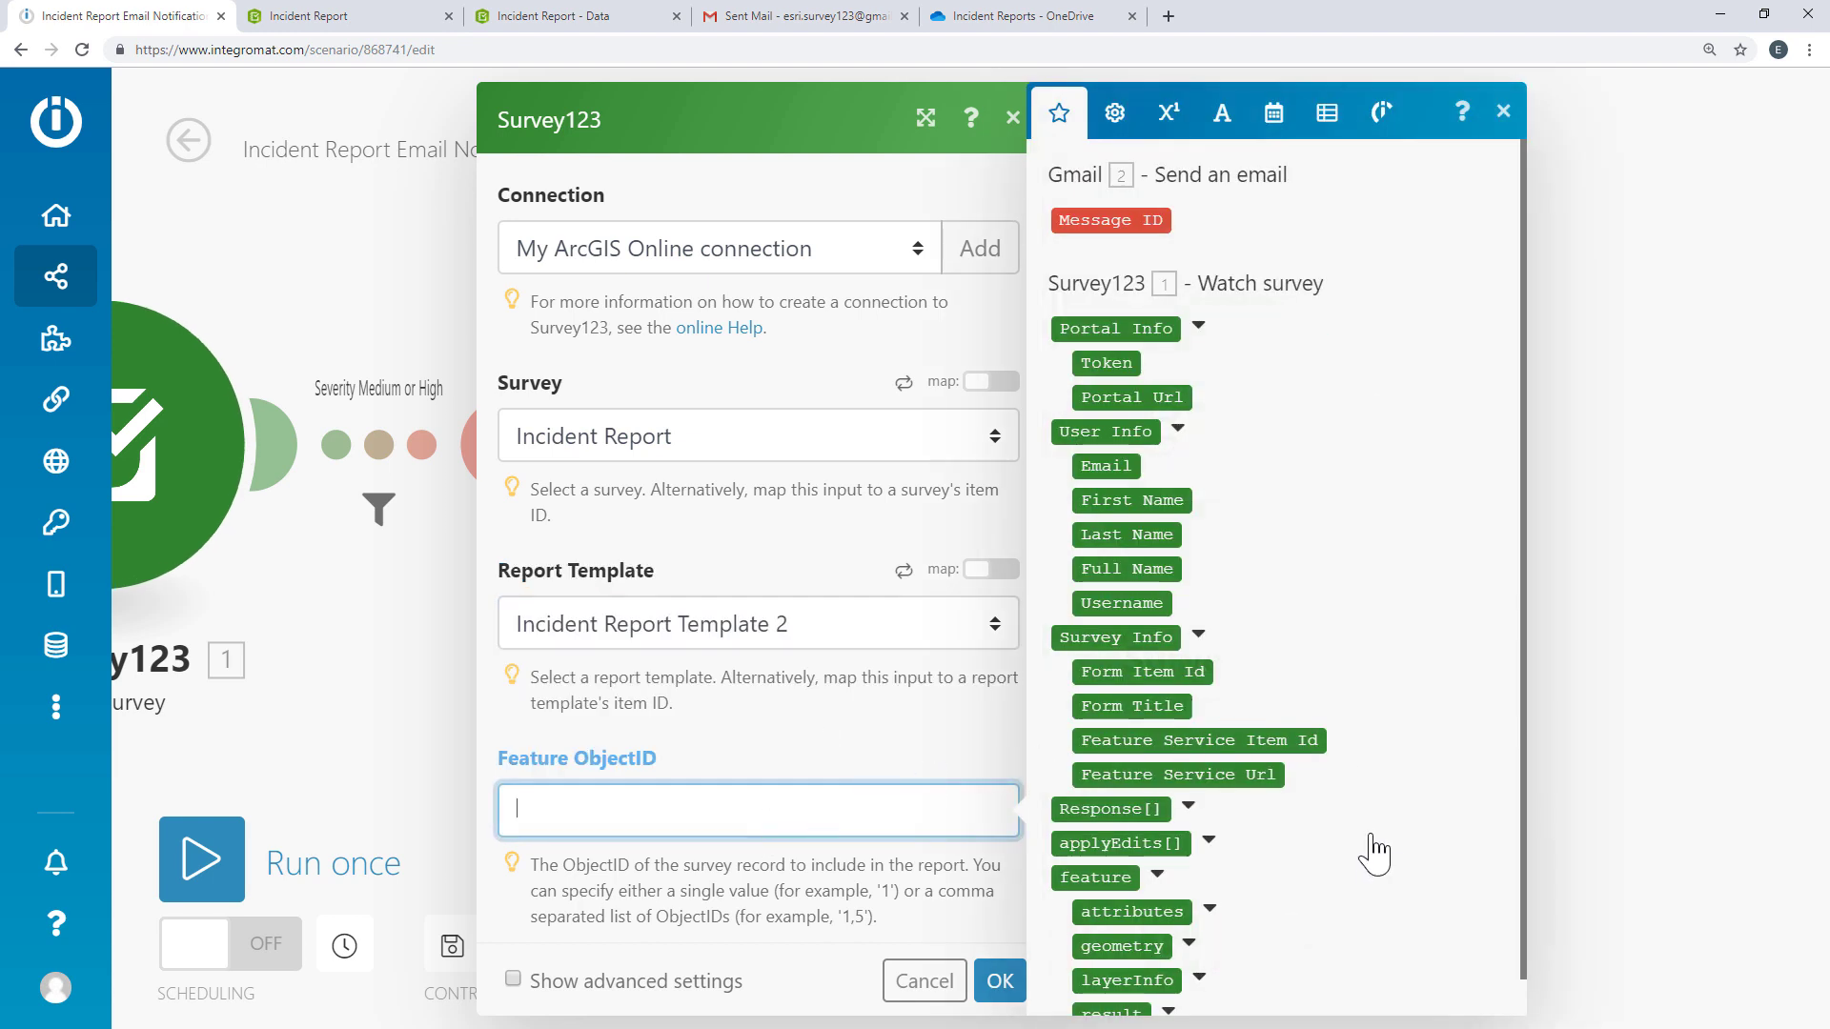
pyautogui.scroll(-1, 1266, 926)
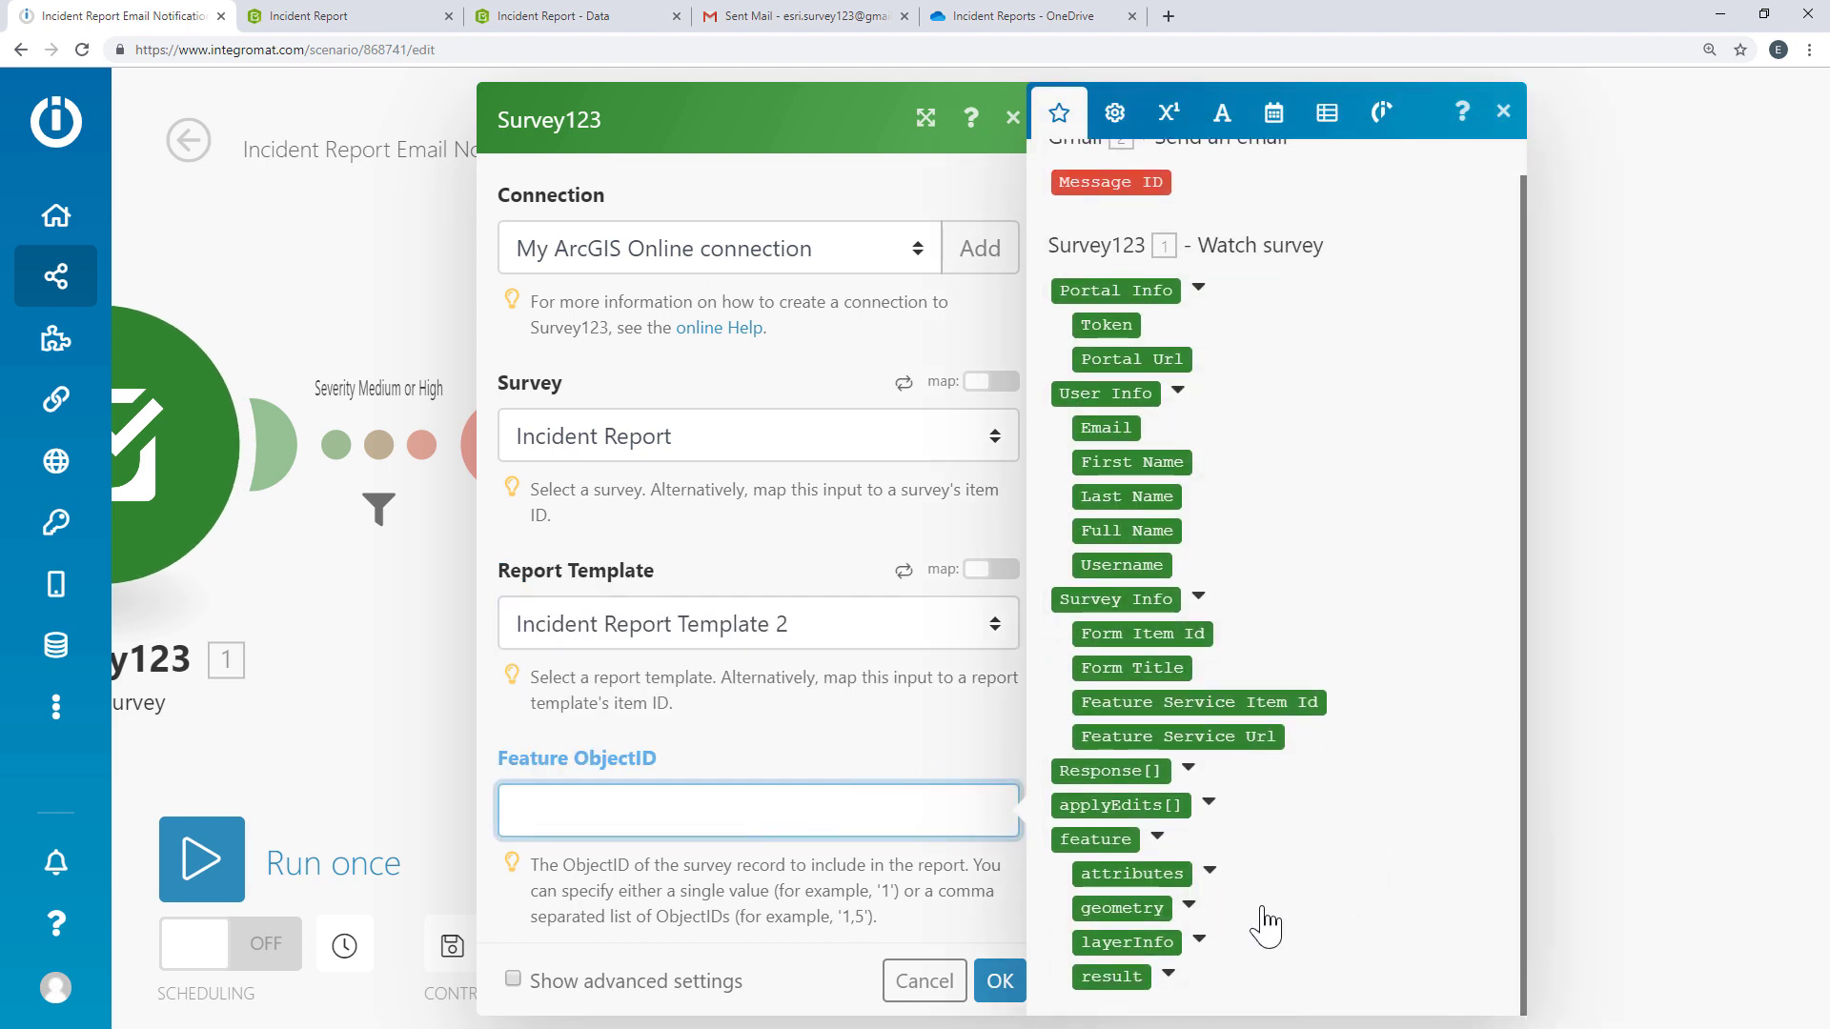
pyautogui.click(1171, 976)
pyautogui.scroll(-2, 1246, 973)
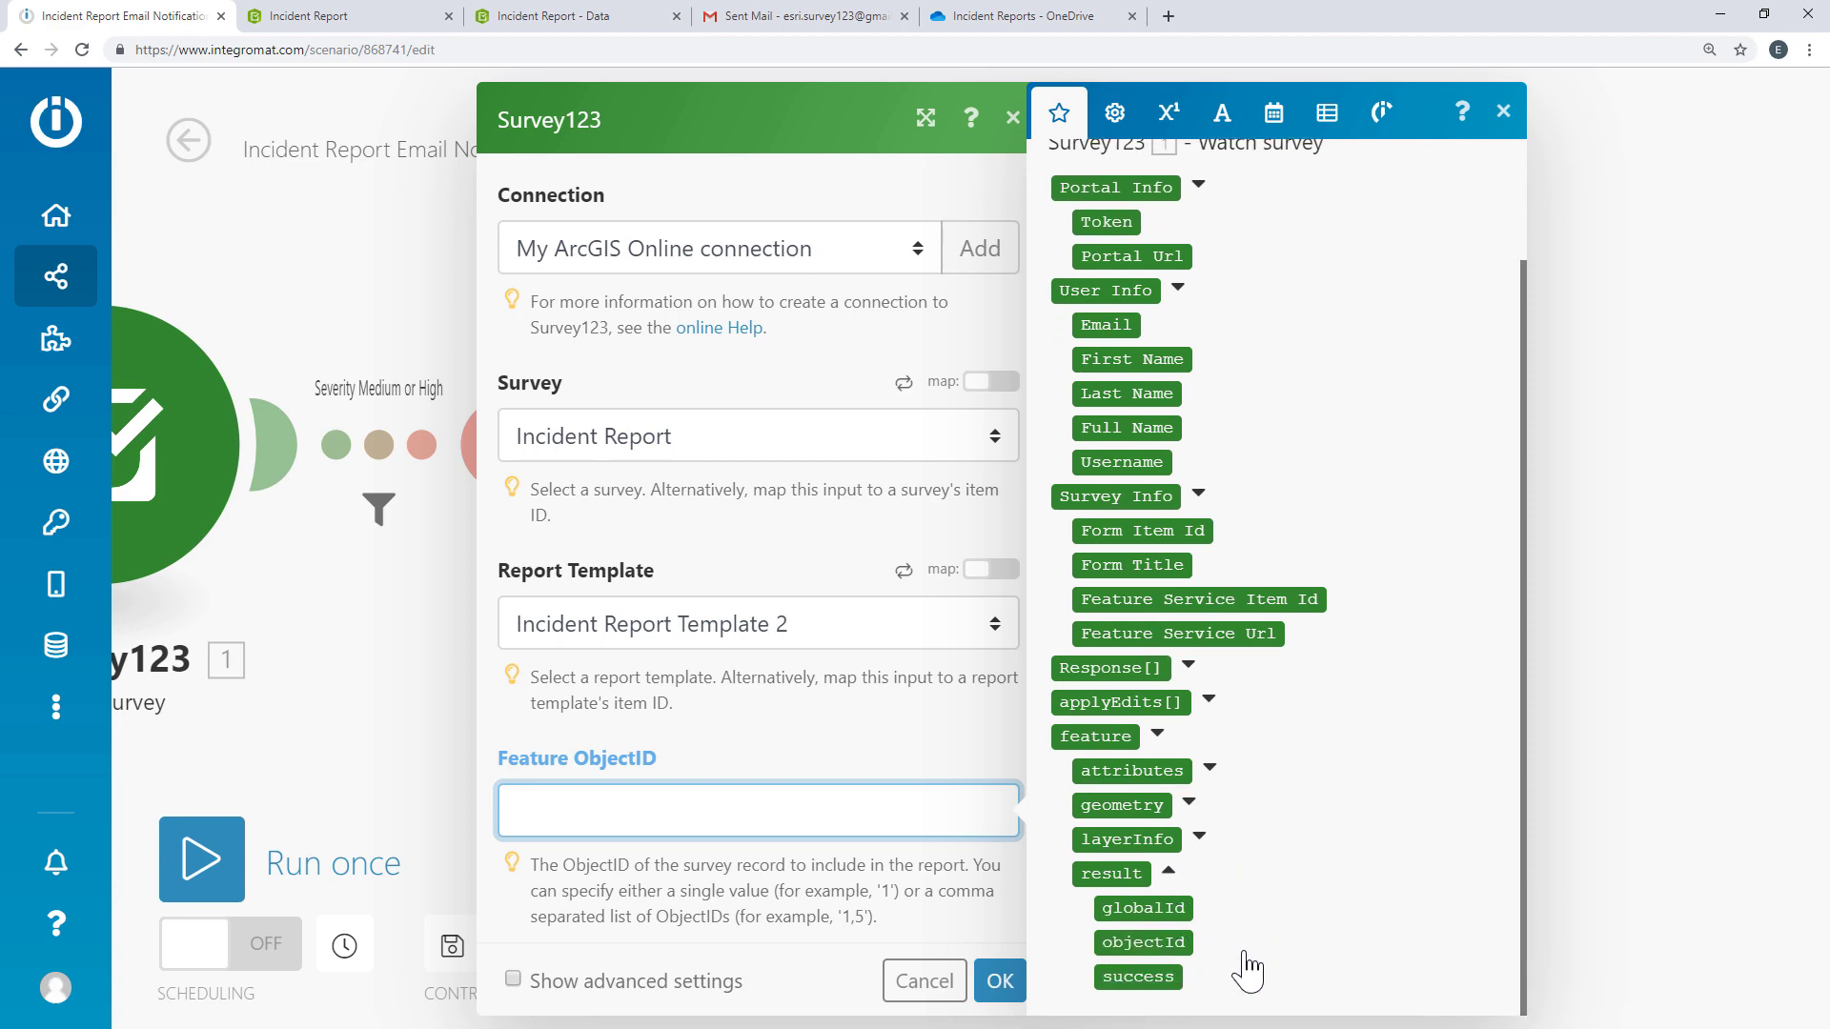
pyautogui.click(1176, 944)
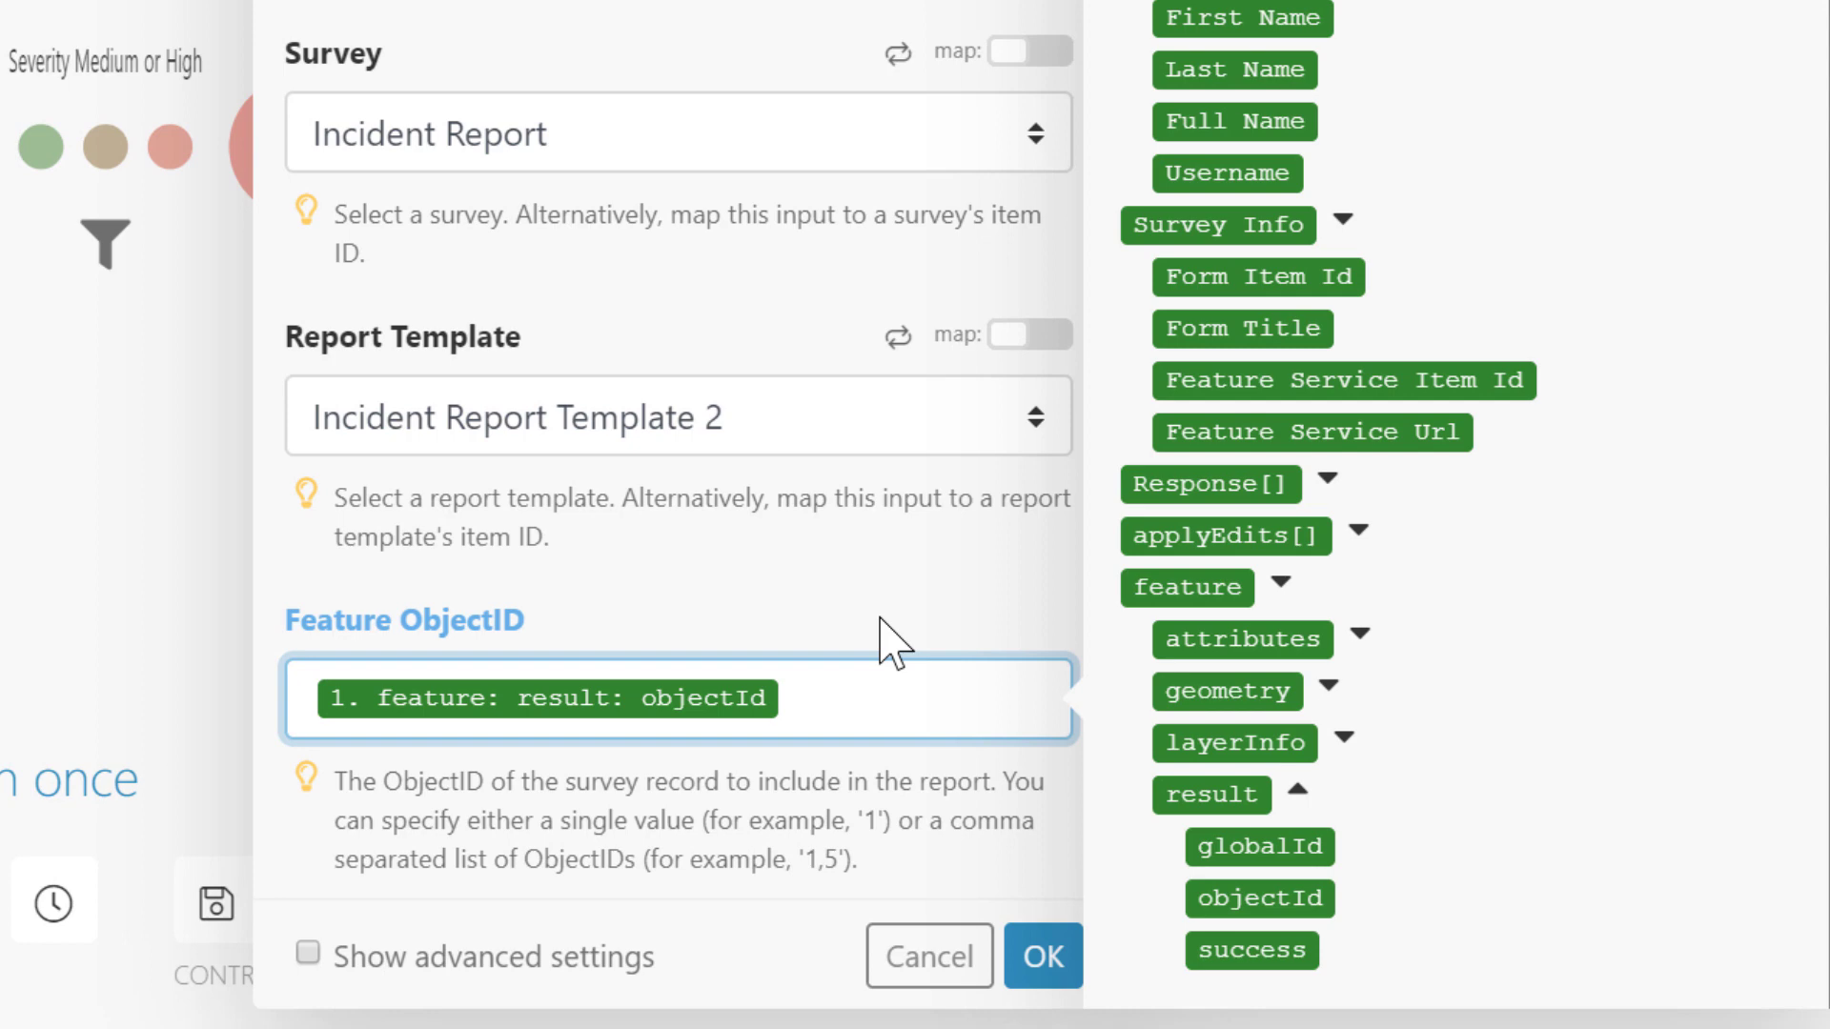
pyautogui.click(879, 640)
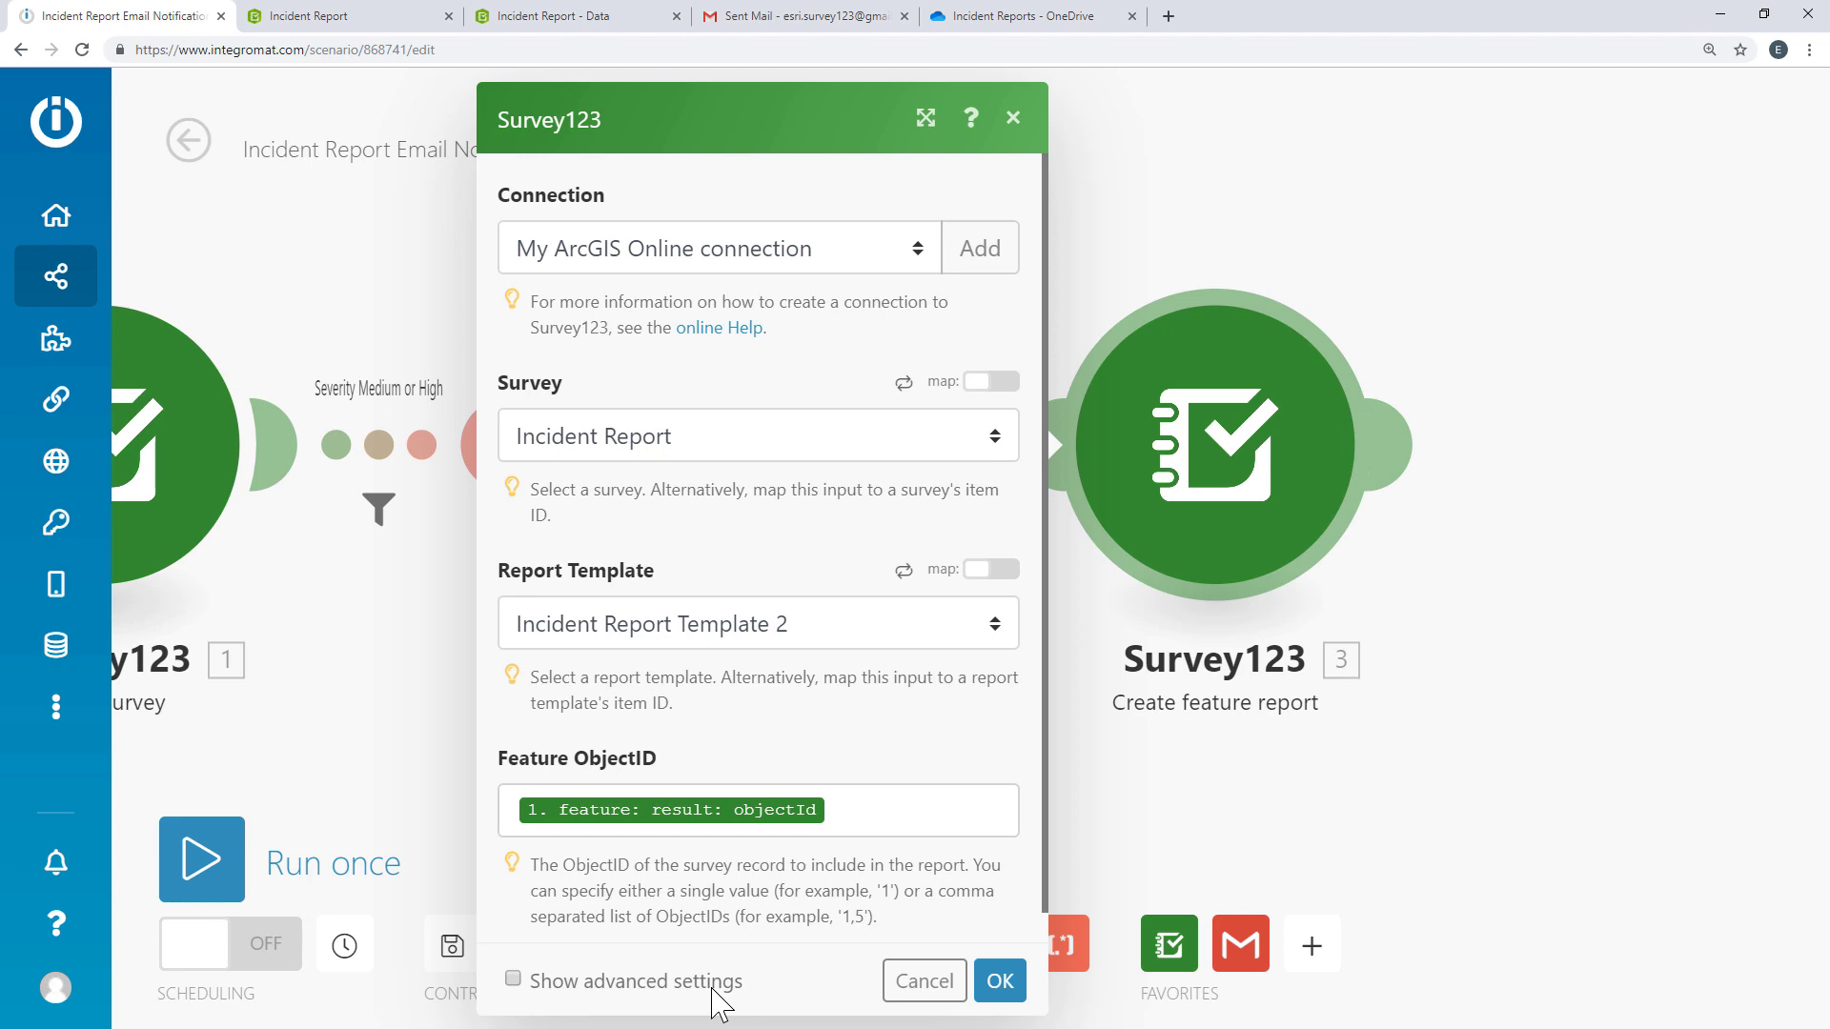
# In advanced settings set UTC Offset to (UTC-05:00) Eastern Time (US & Canada) and save the module.
pyautogui.click(711, 987)
pyautogui.scroll(-2, 738, 945)
pyautogui.scroll(-1, 747, 915)
pyautogui.scroll(-1, 748, 866)
pyautogui.click(762, 810)
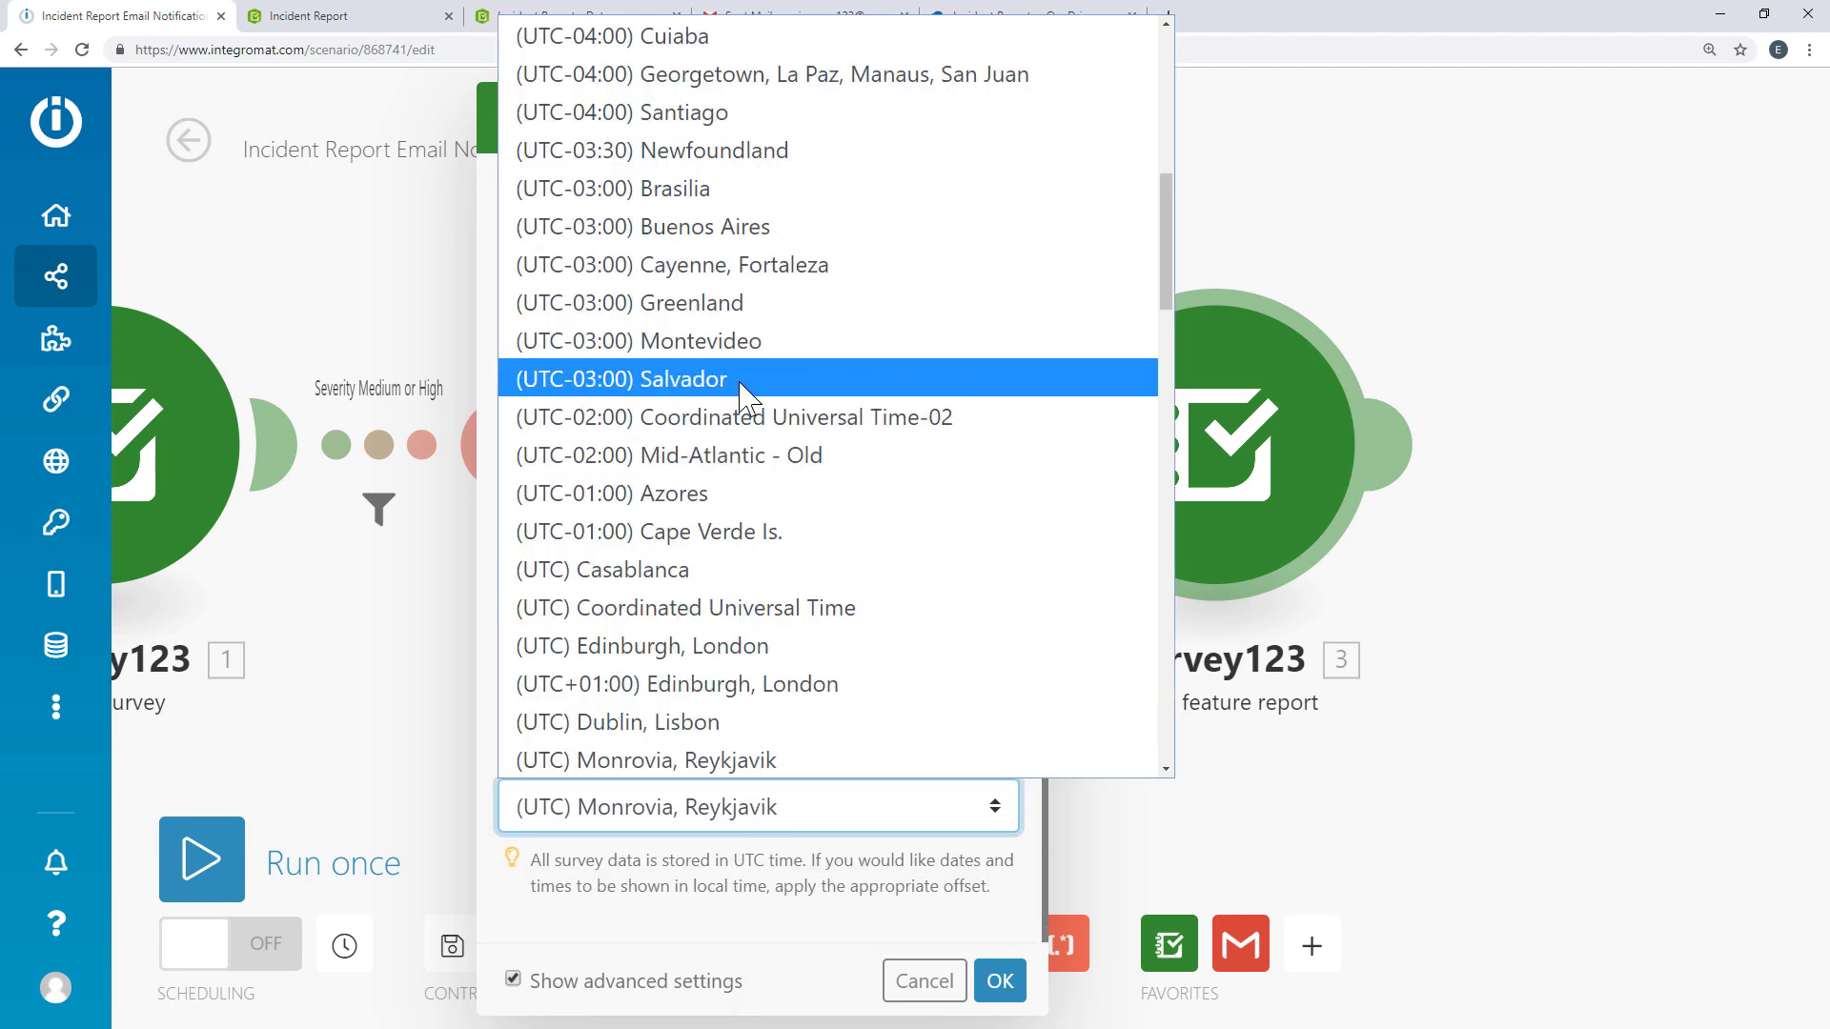
pyautogui.scroll(3, 747, 388)
pyautogui.scroll(2, 737, 343)
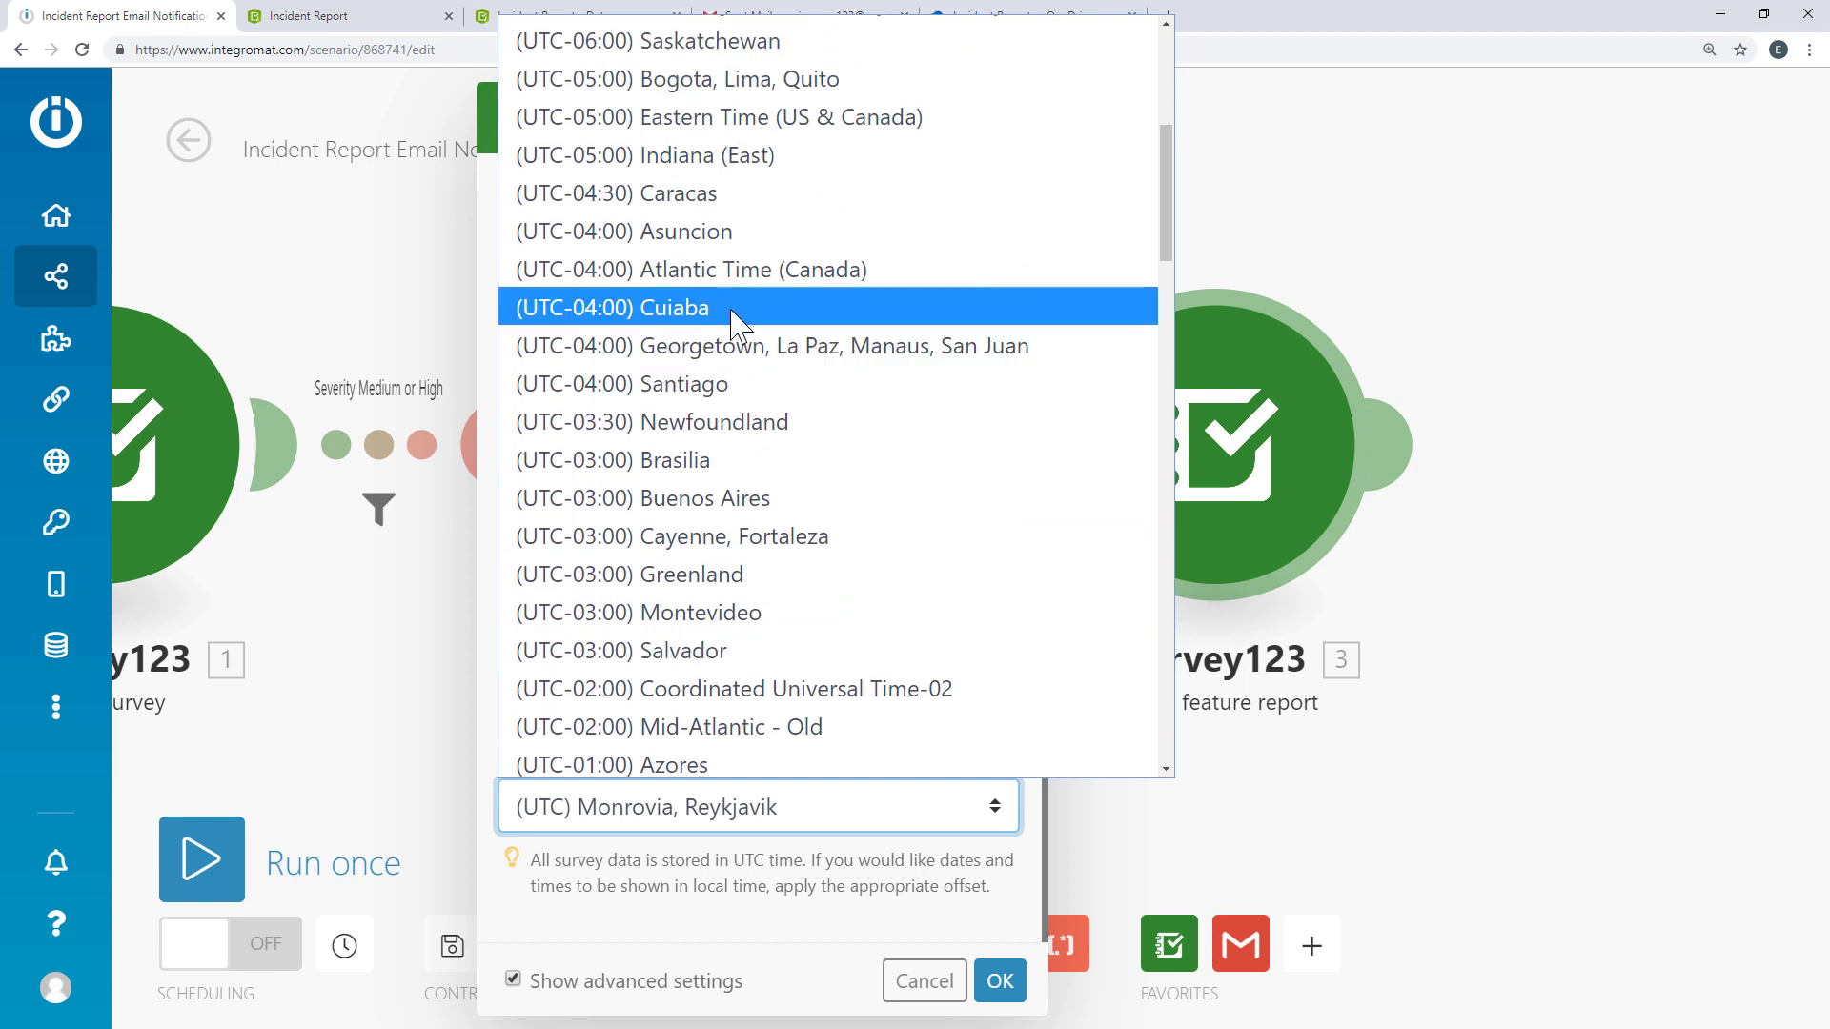
pyautogui.click(766, 121)
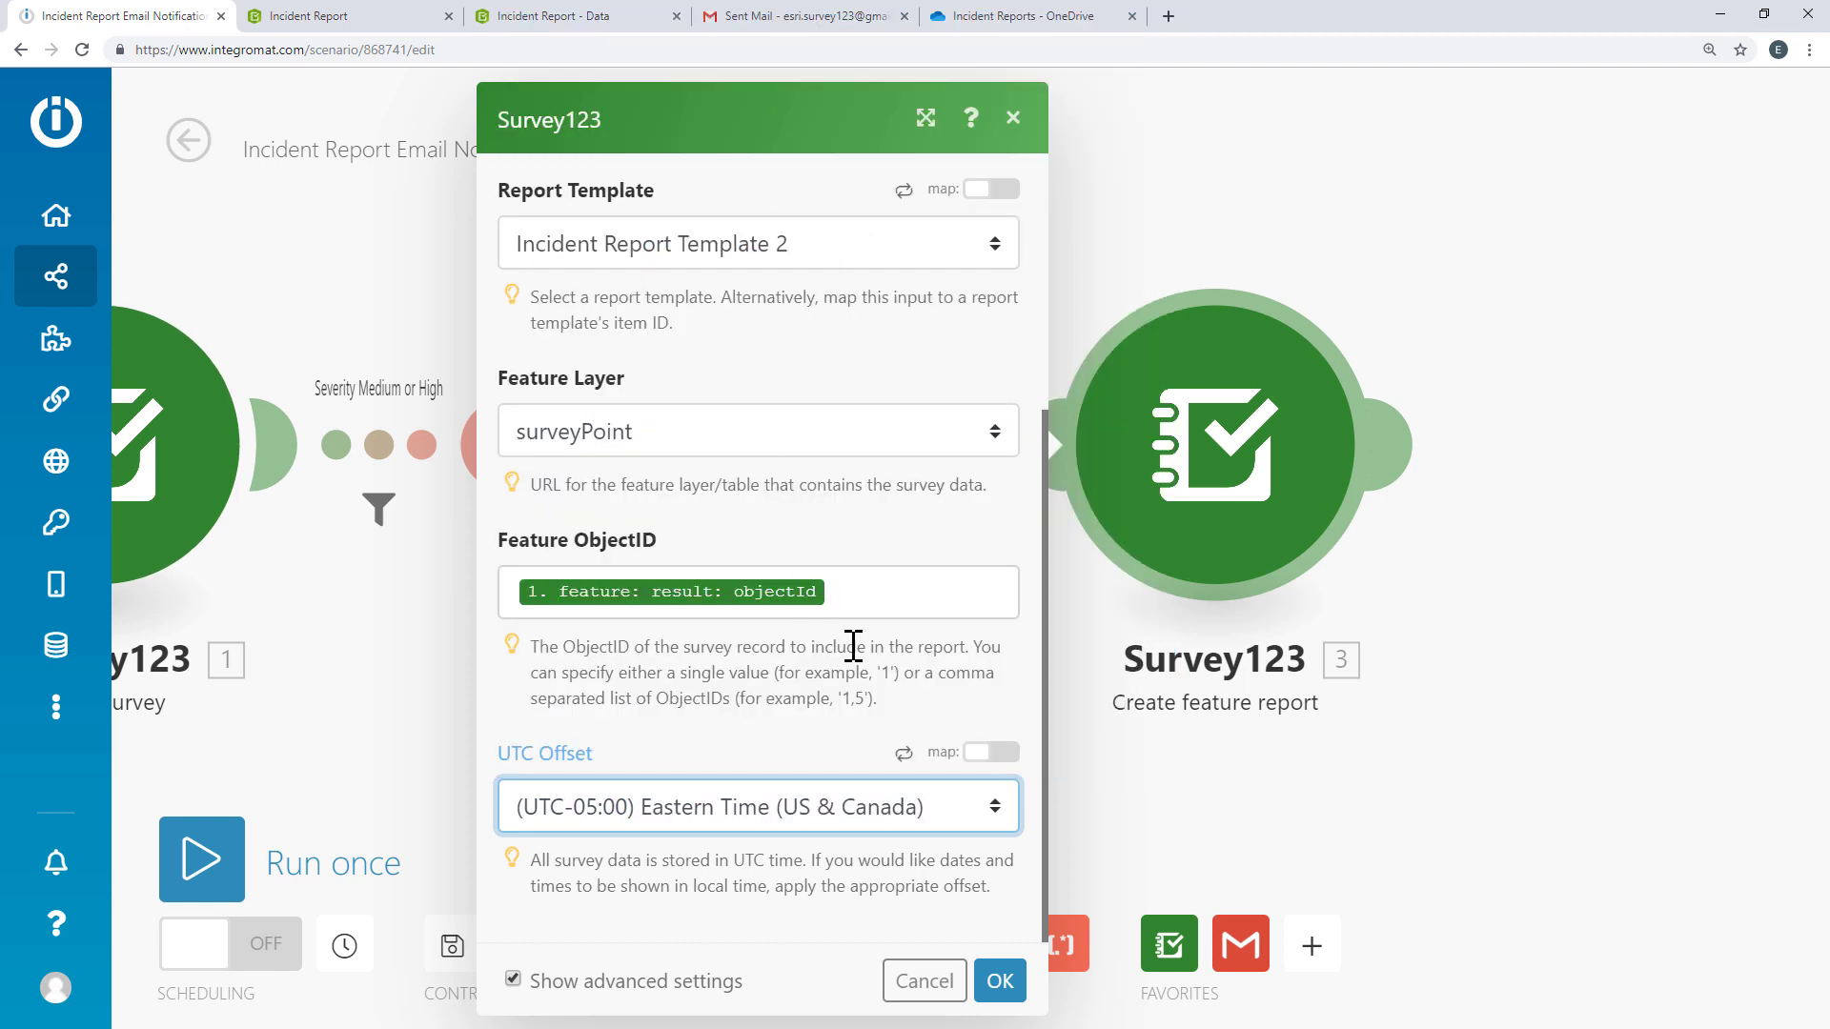
pyautogui.click(998, 982)
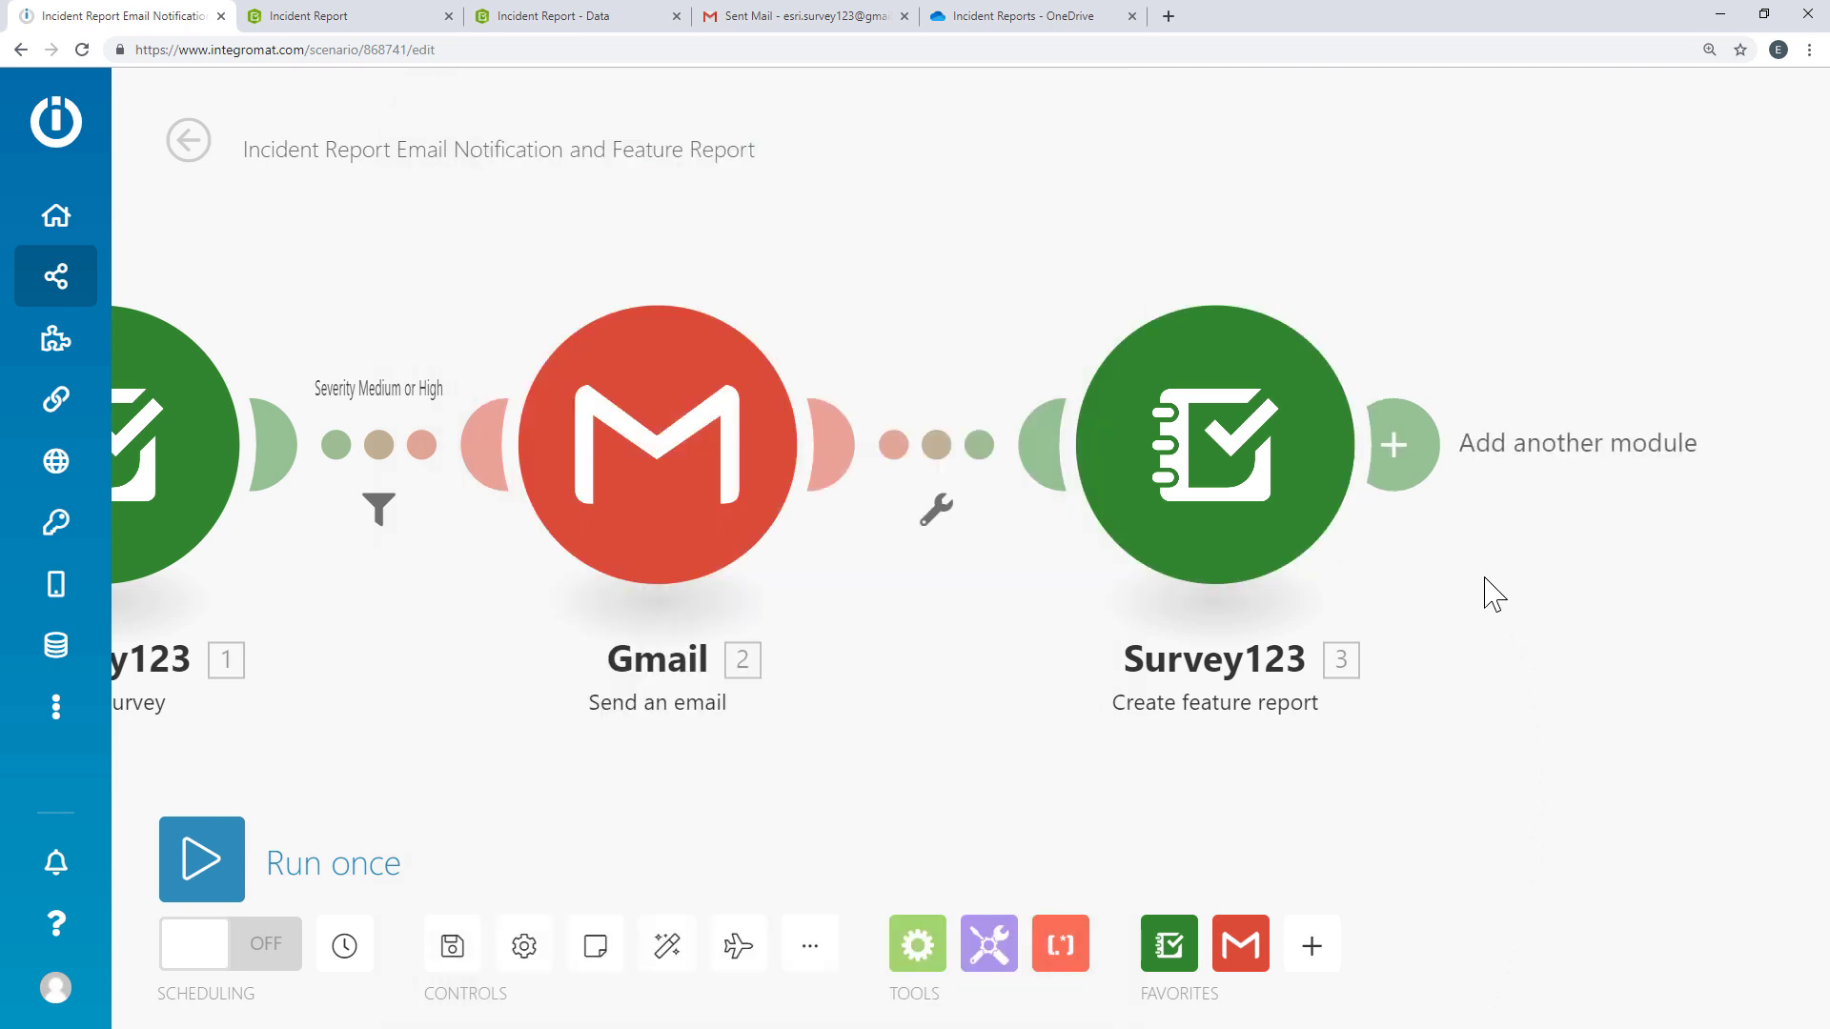
# Add an HTTP Get a file module whose URL is the report's resultFiles url, and save it.
pyautogui.click(1386, 455)
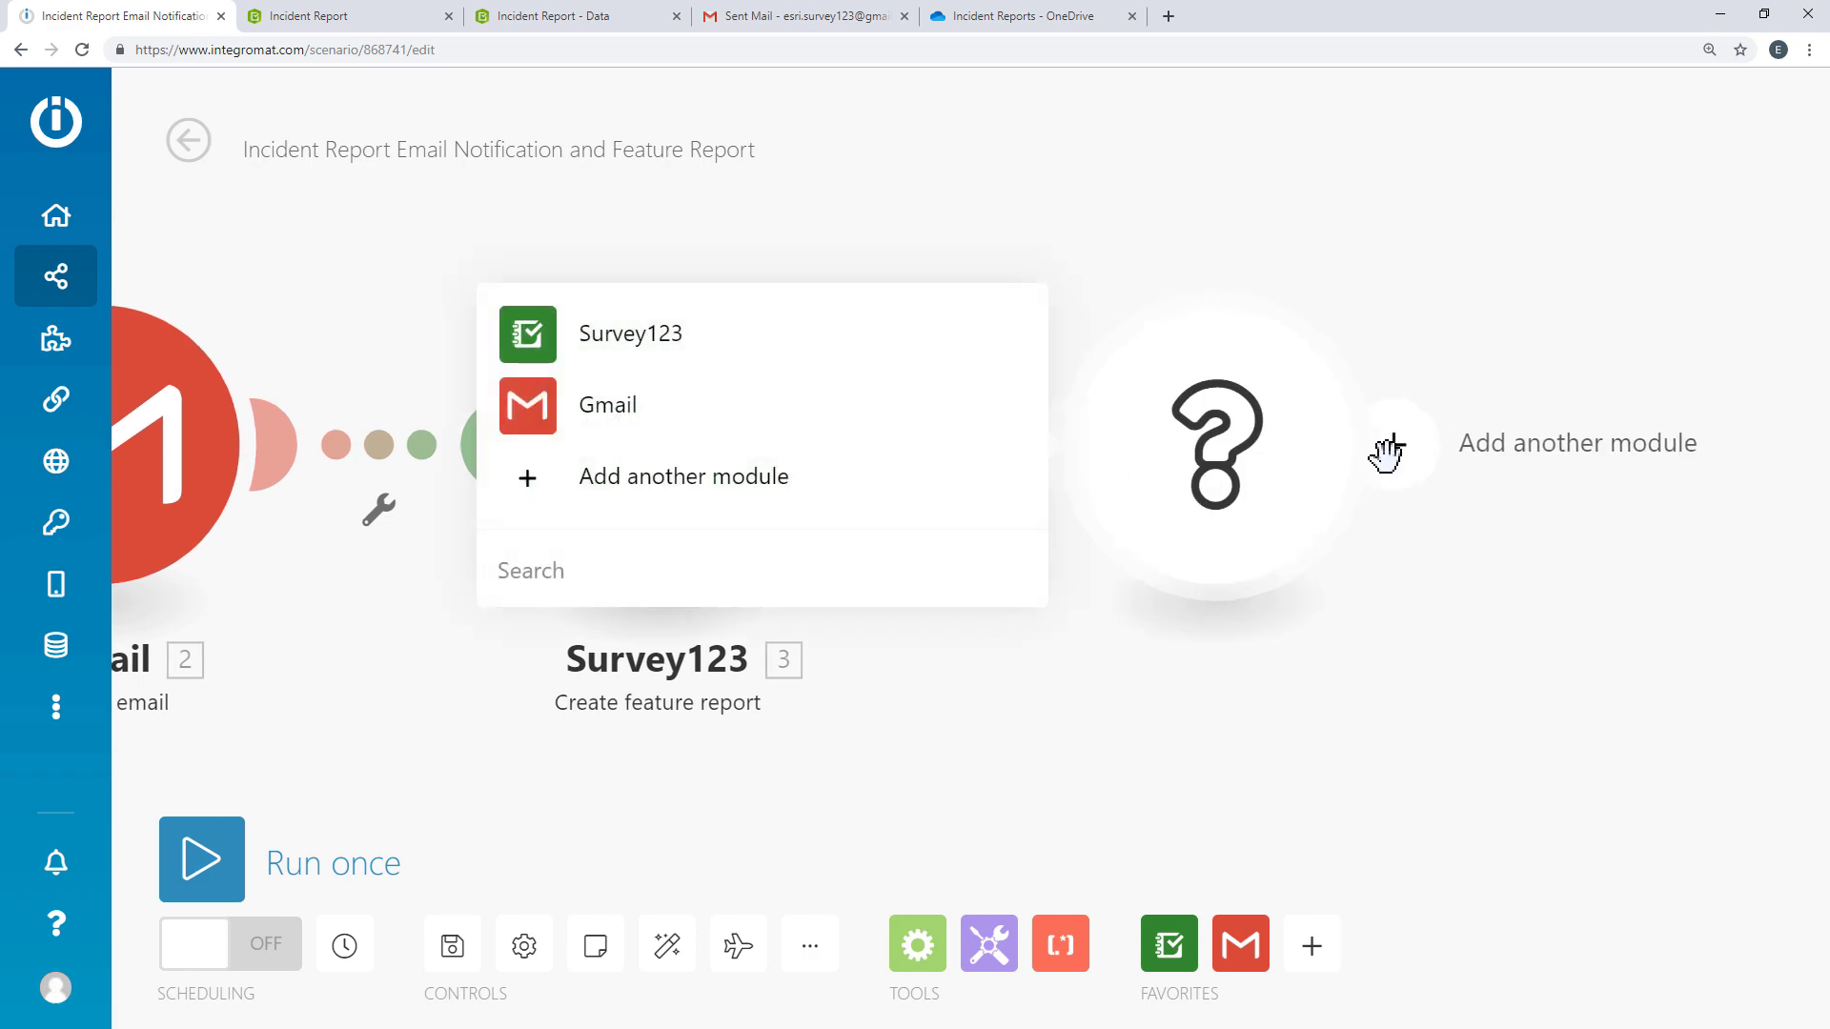
pyautogui.write('http')
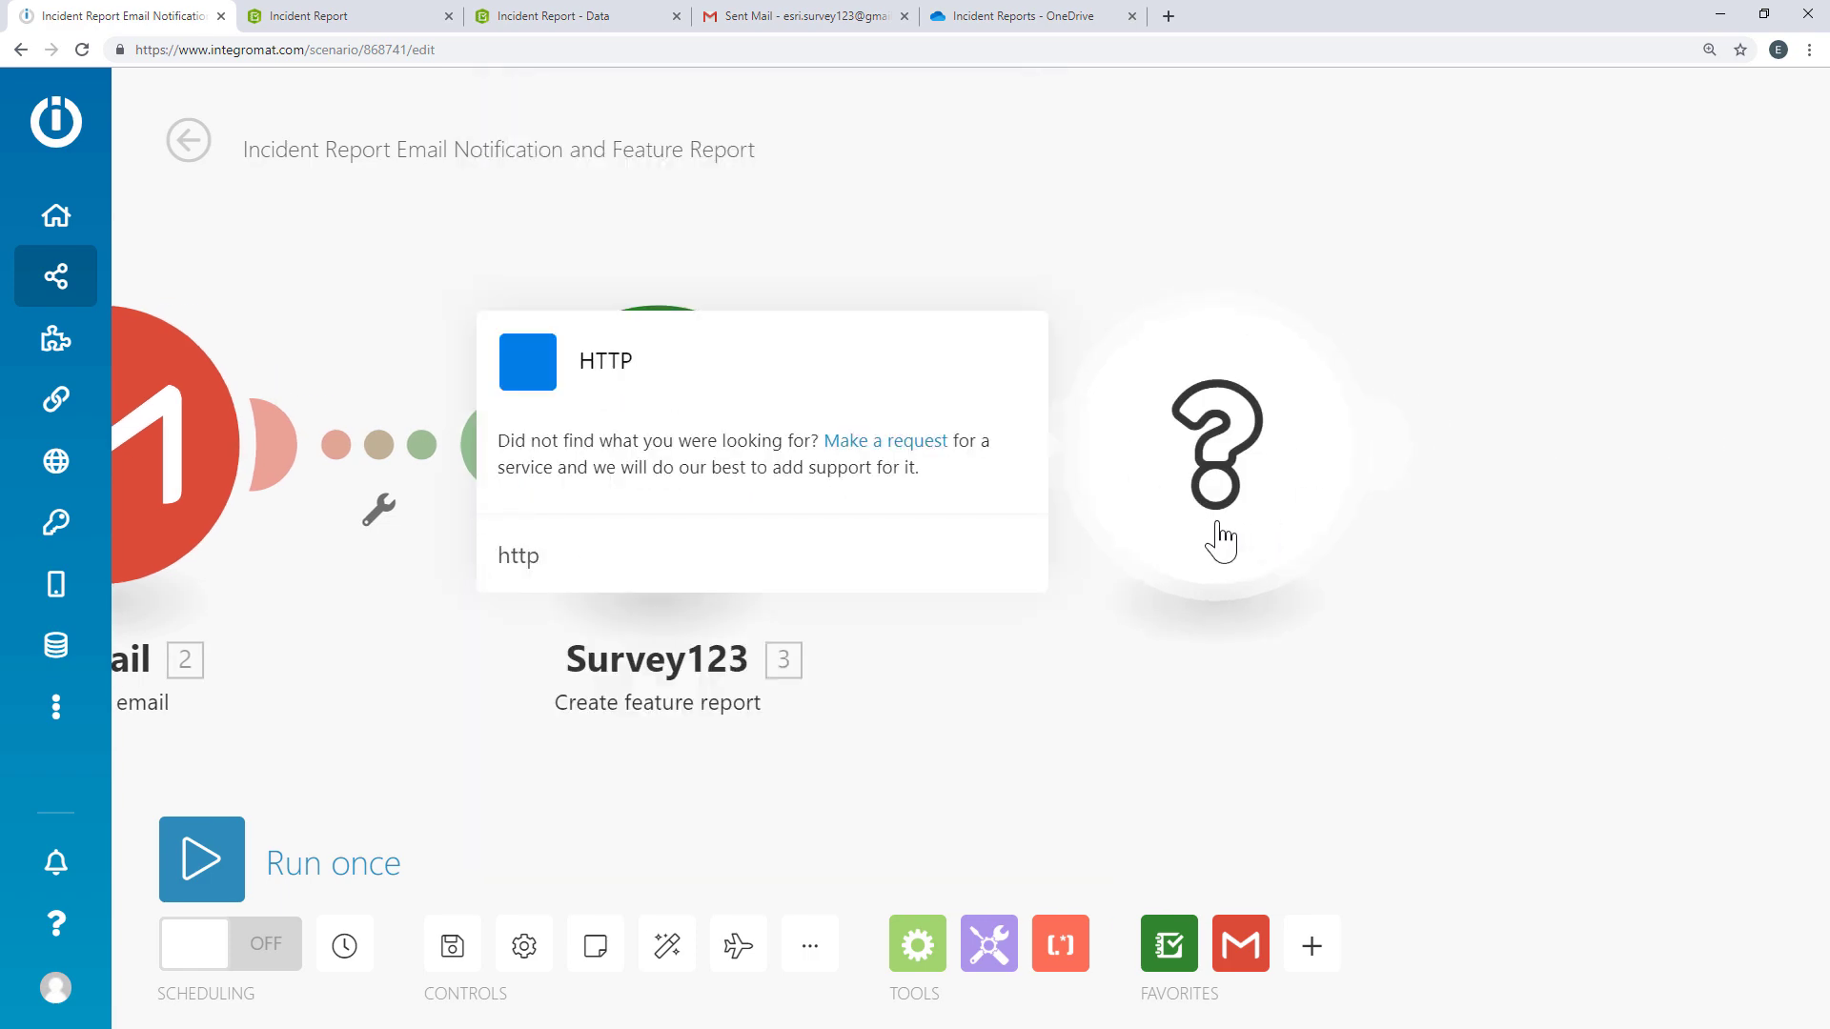
pyautogui.click(666, 369)
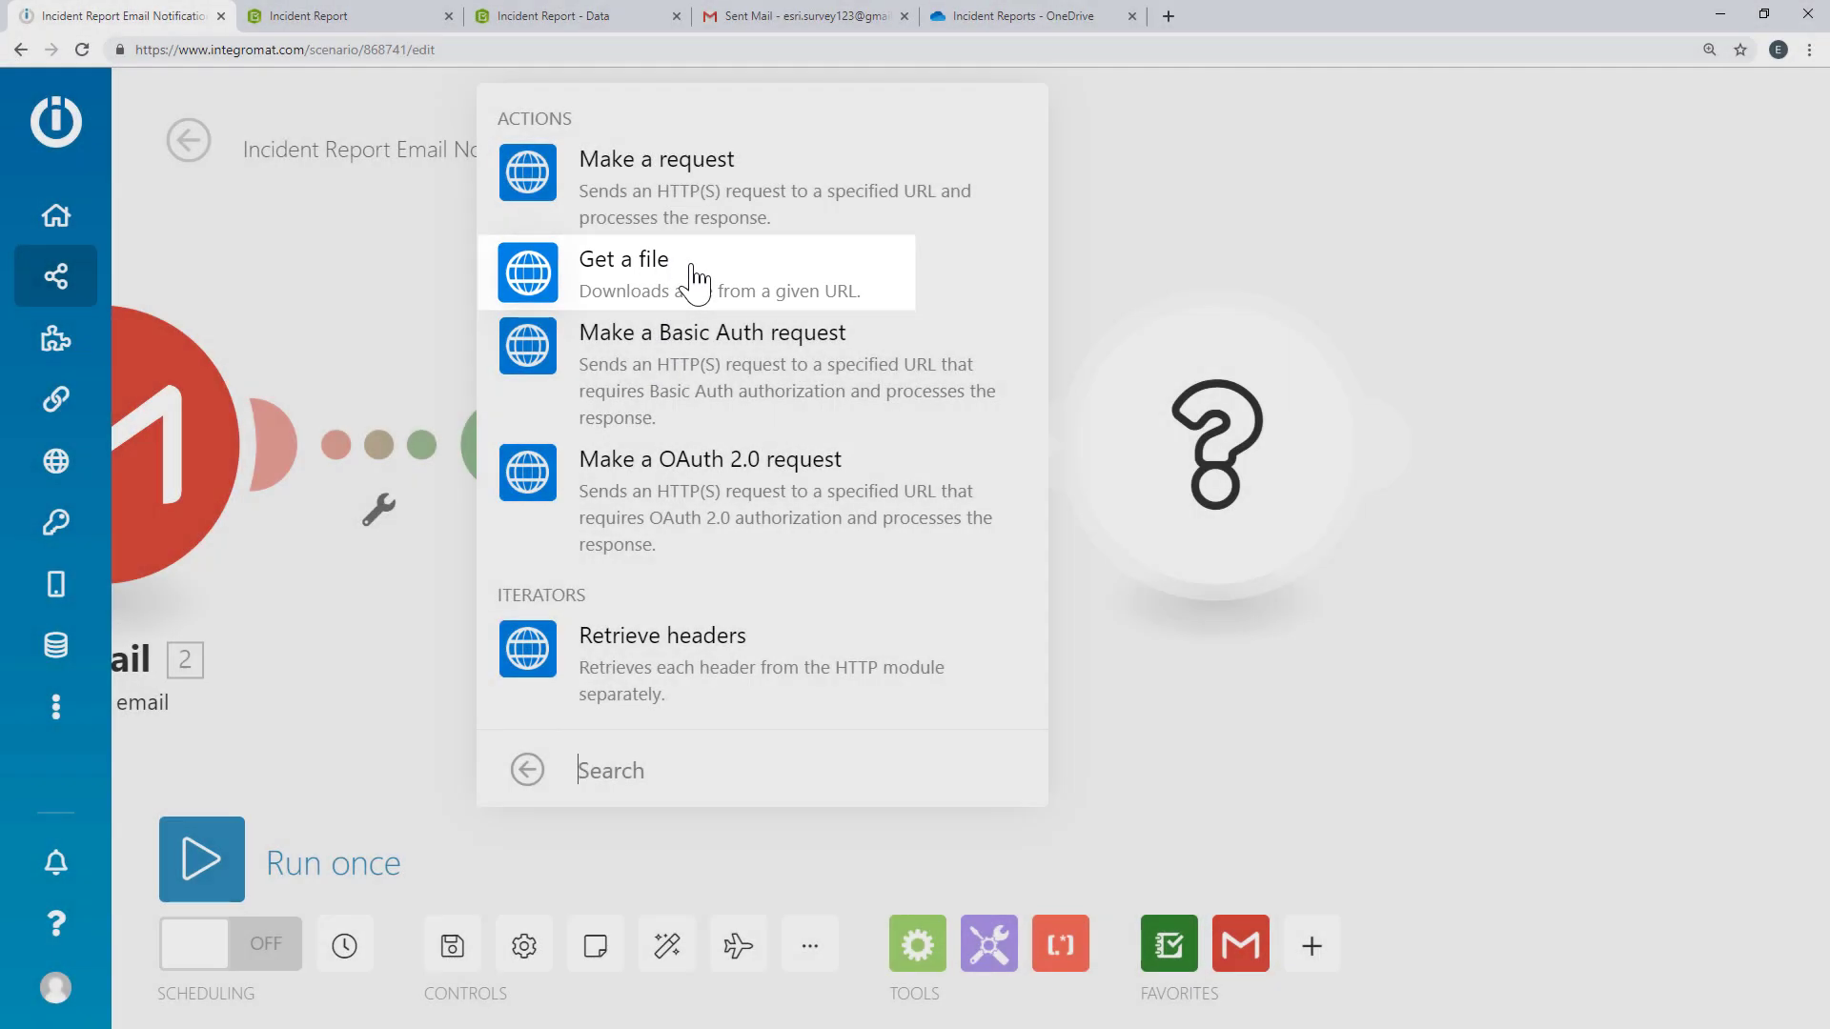
pyautogui.click(690, 279)
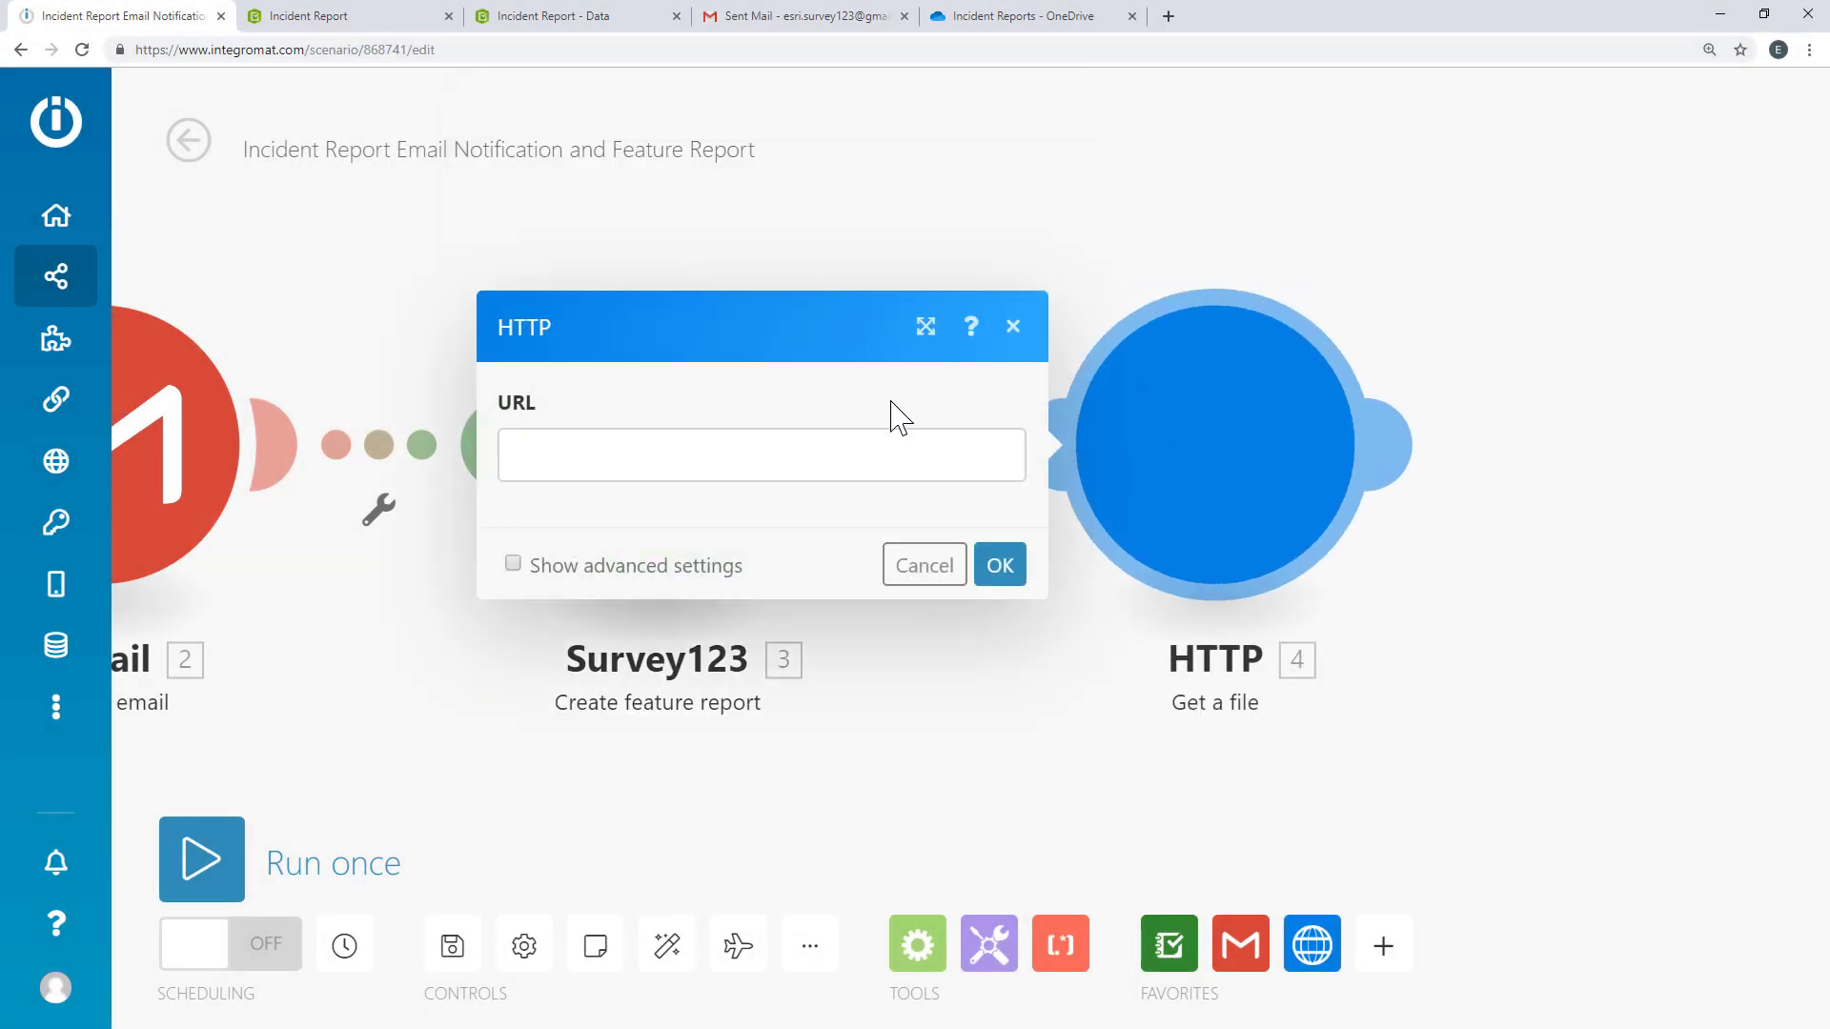
pyautogui.click(901, 447)
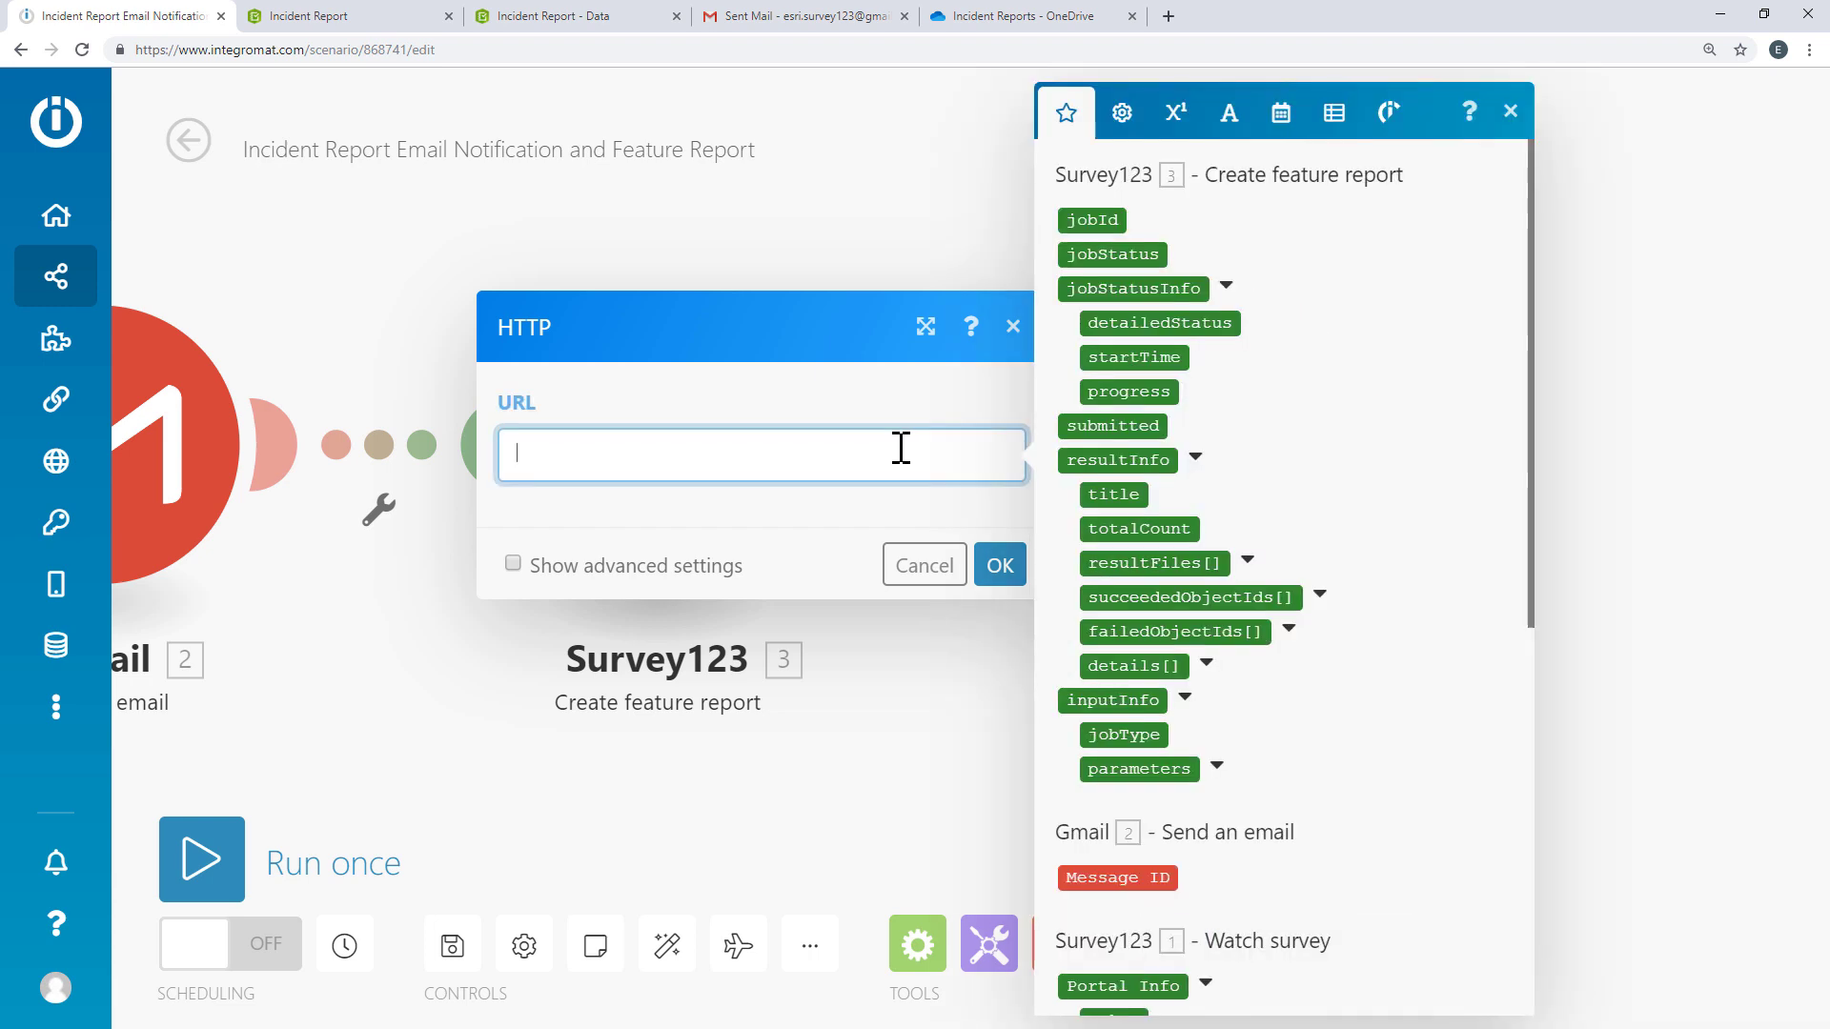
pyautogui.click(1246, 567)
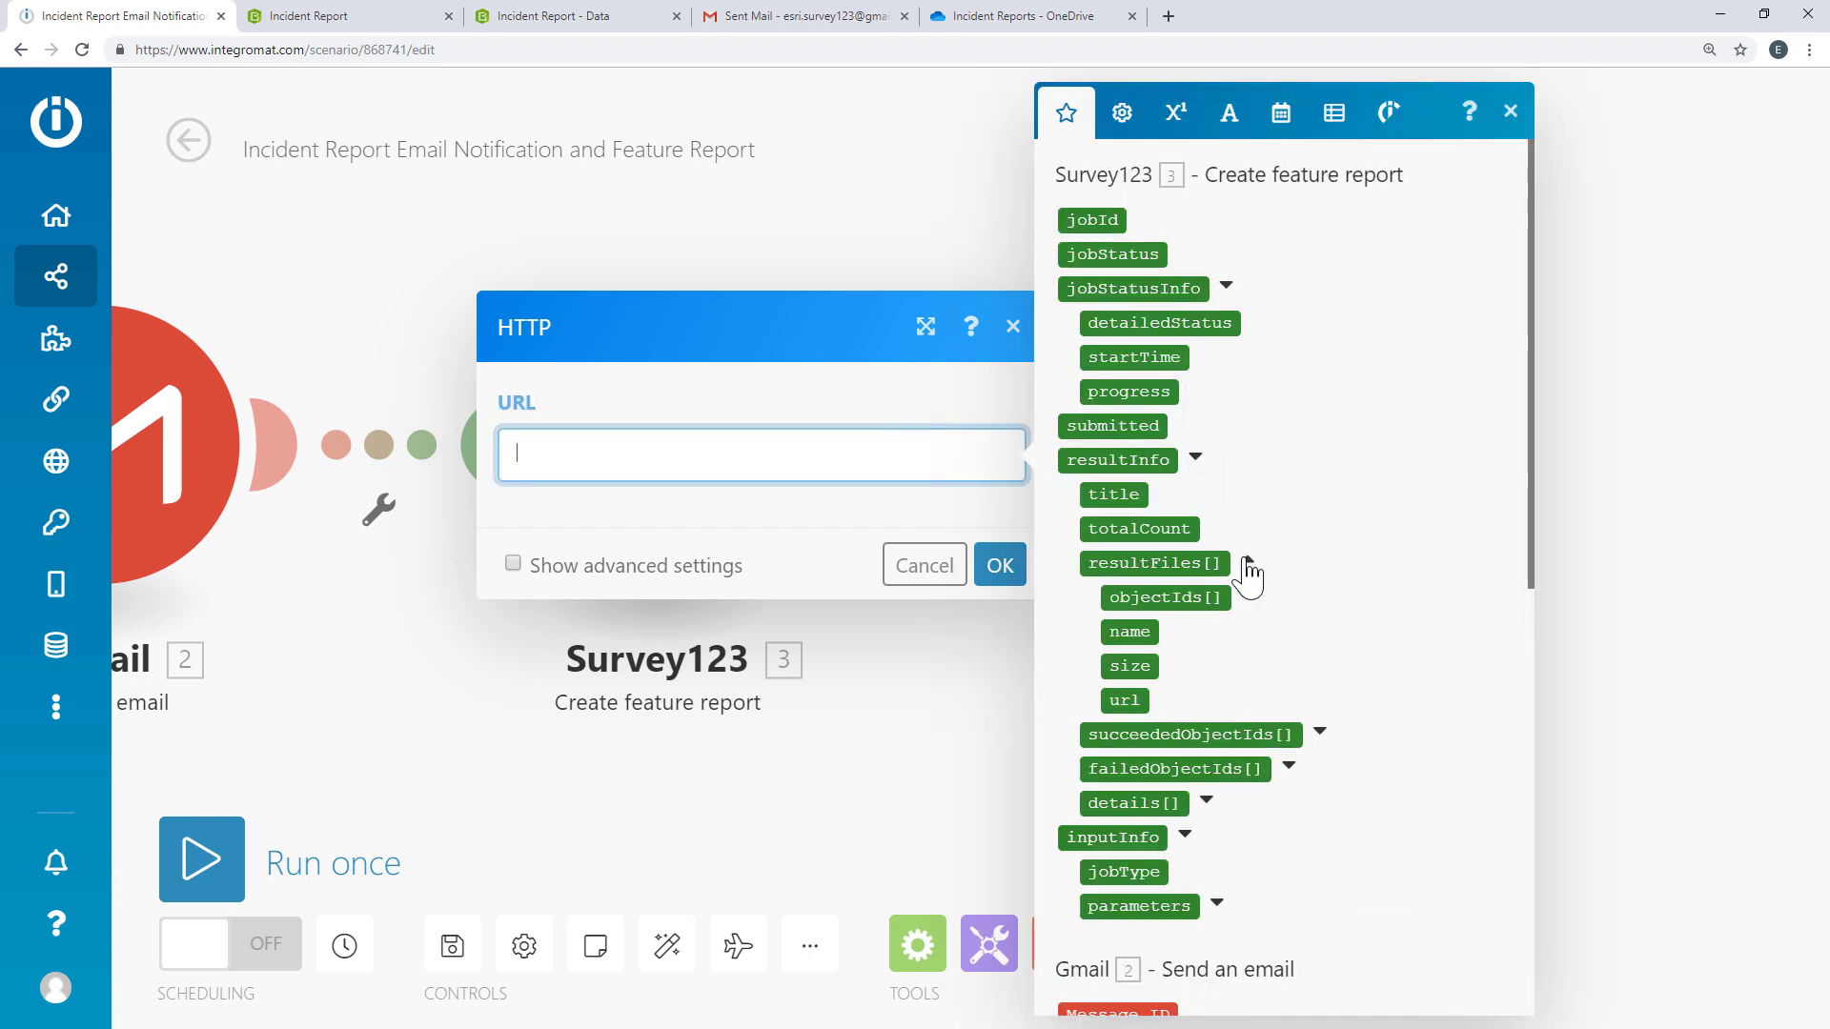
pyautogui.click(1134, 698)
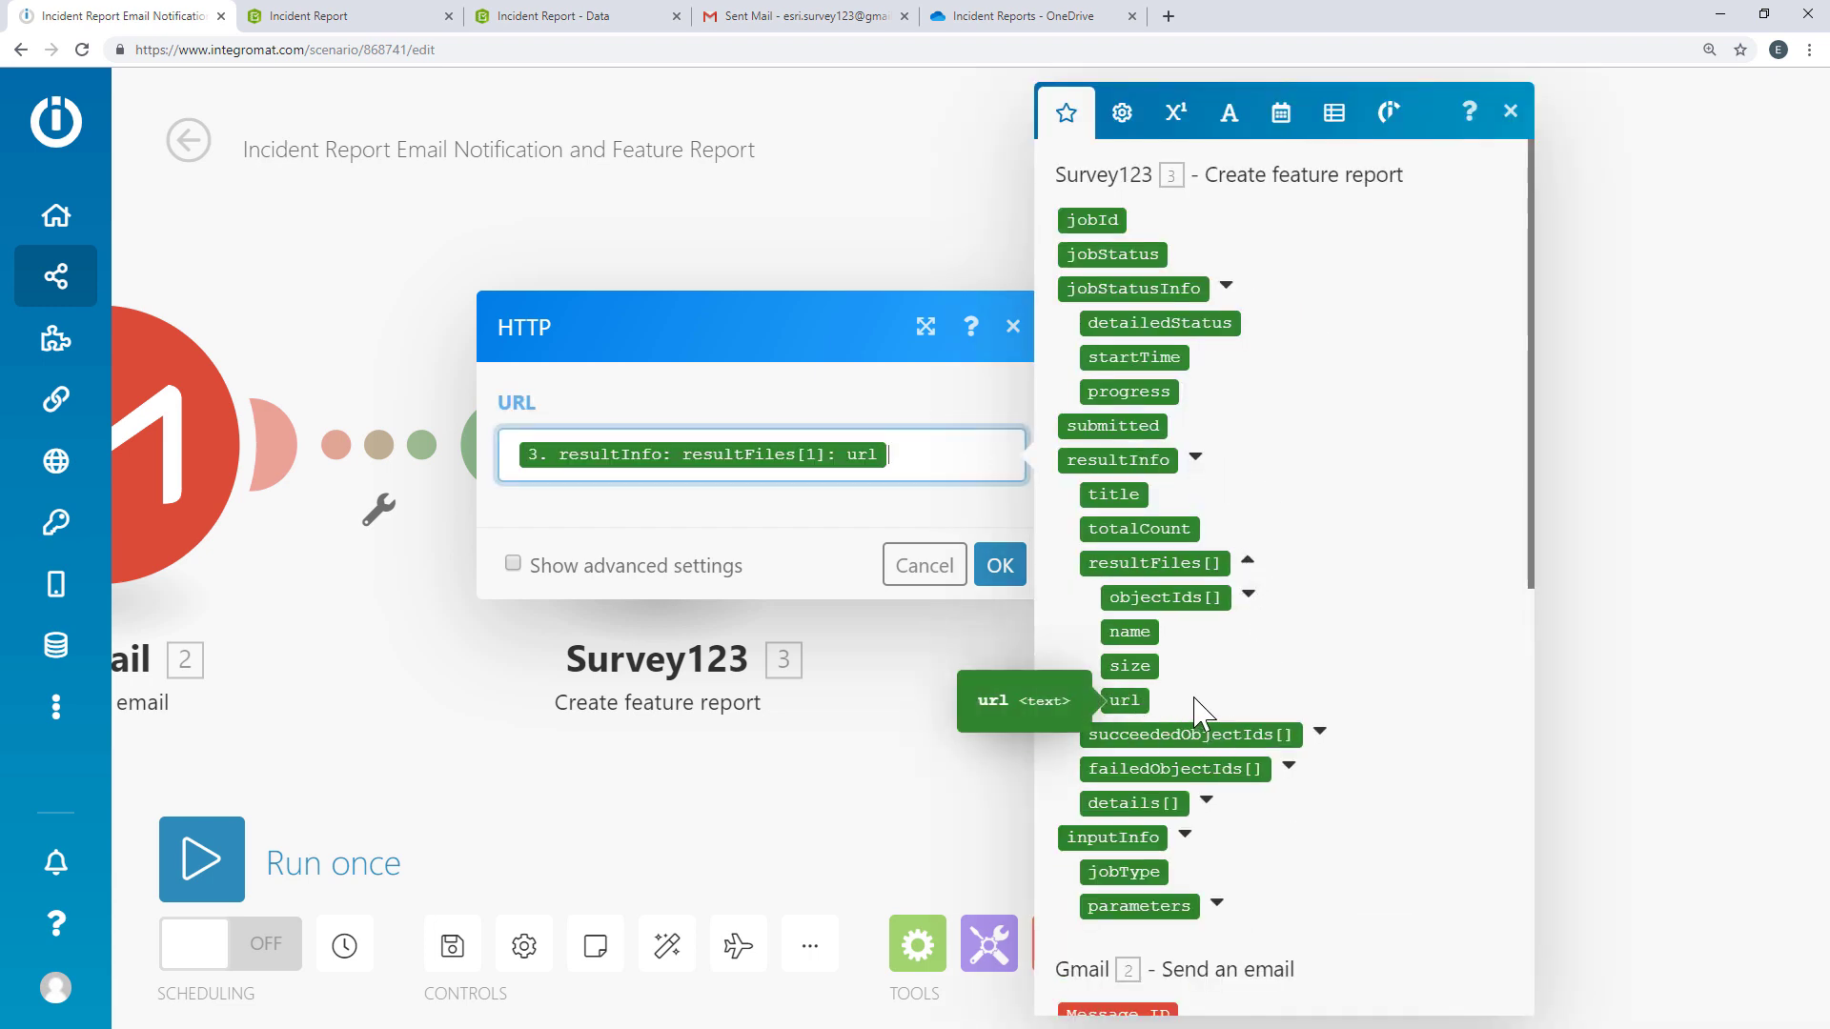
pyautogui.click(999, 565)
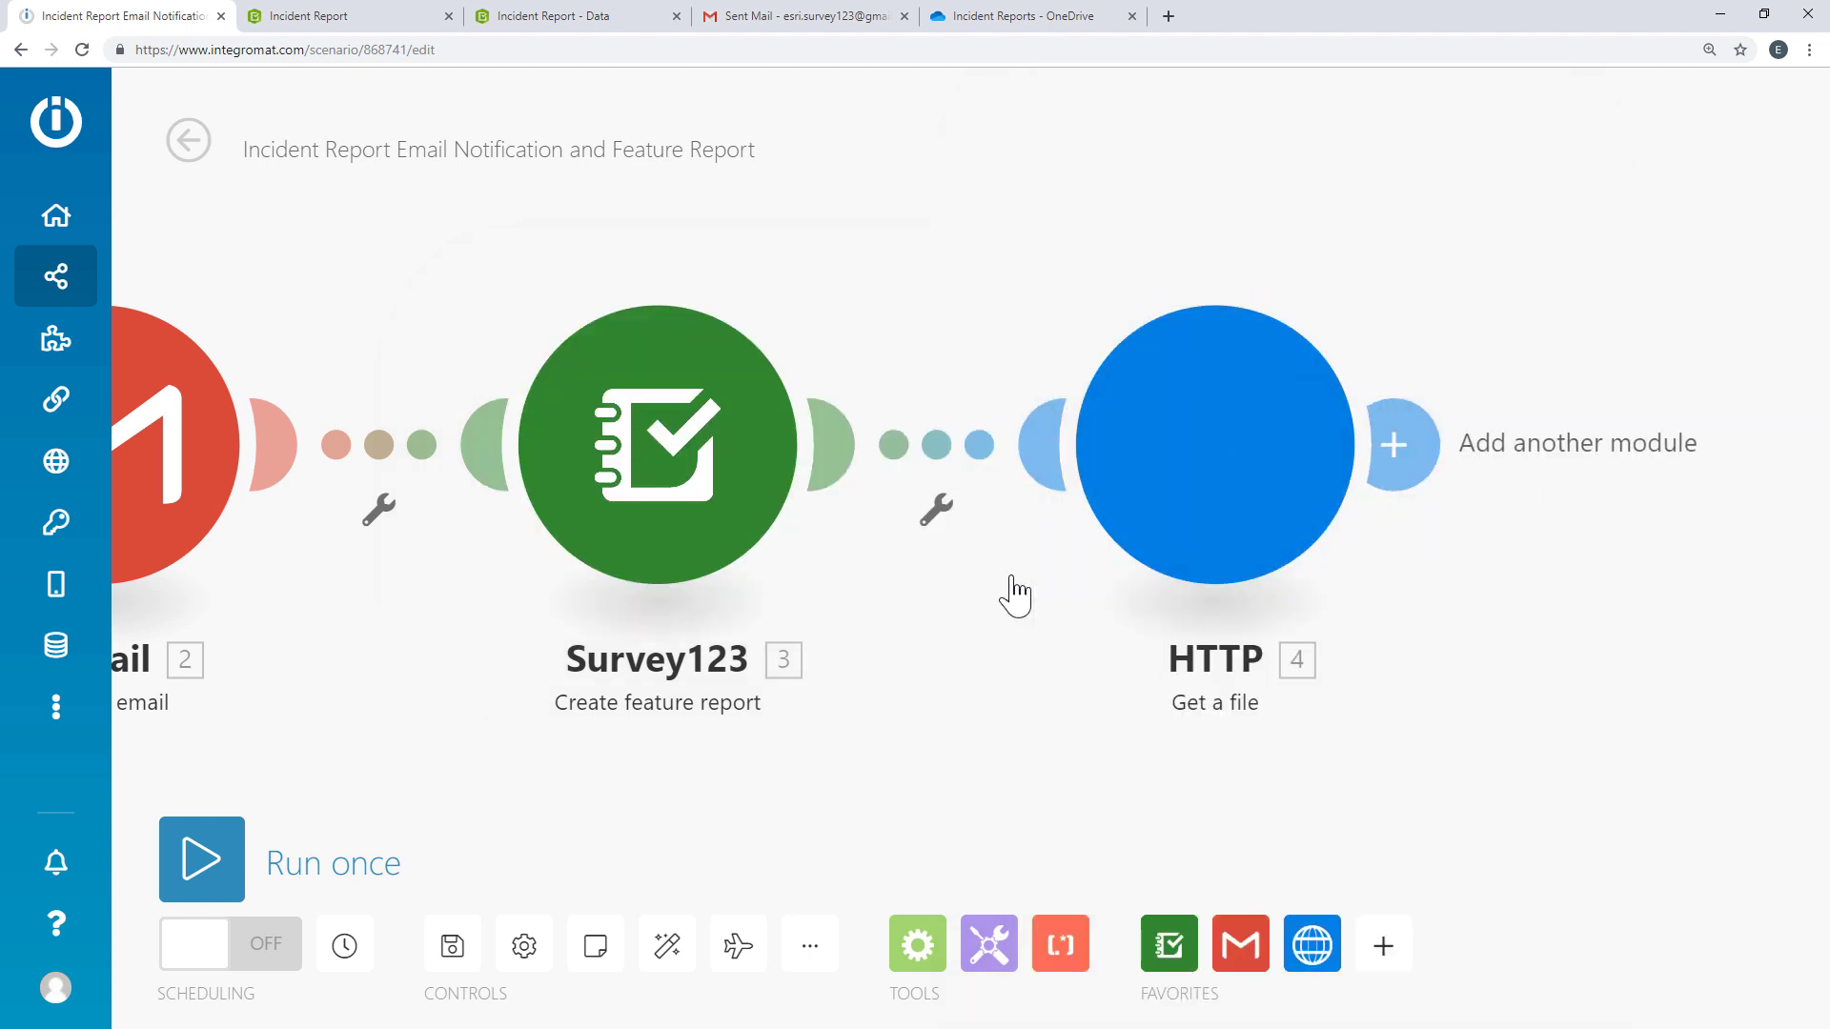
# Add a OneDrive for Business Upload a file module targeting folder /Survey123/Incident Reports.
pyautogui.click(1430, 466)
pyautogui.write('onedriv')
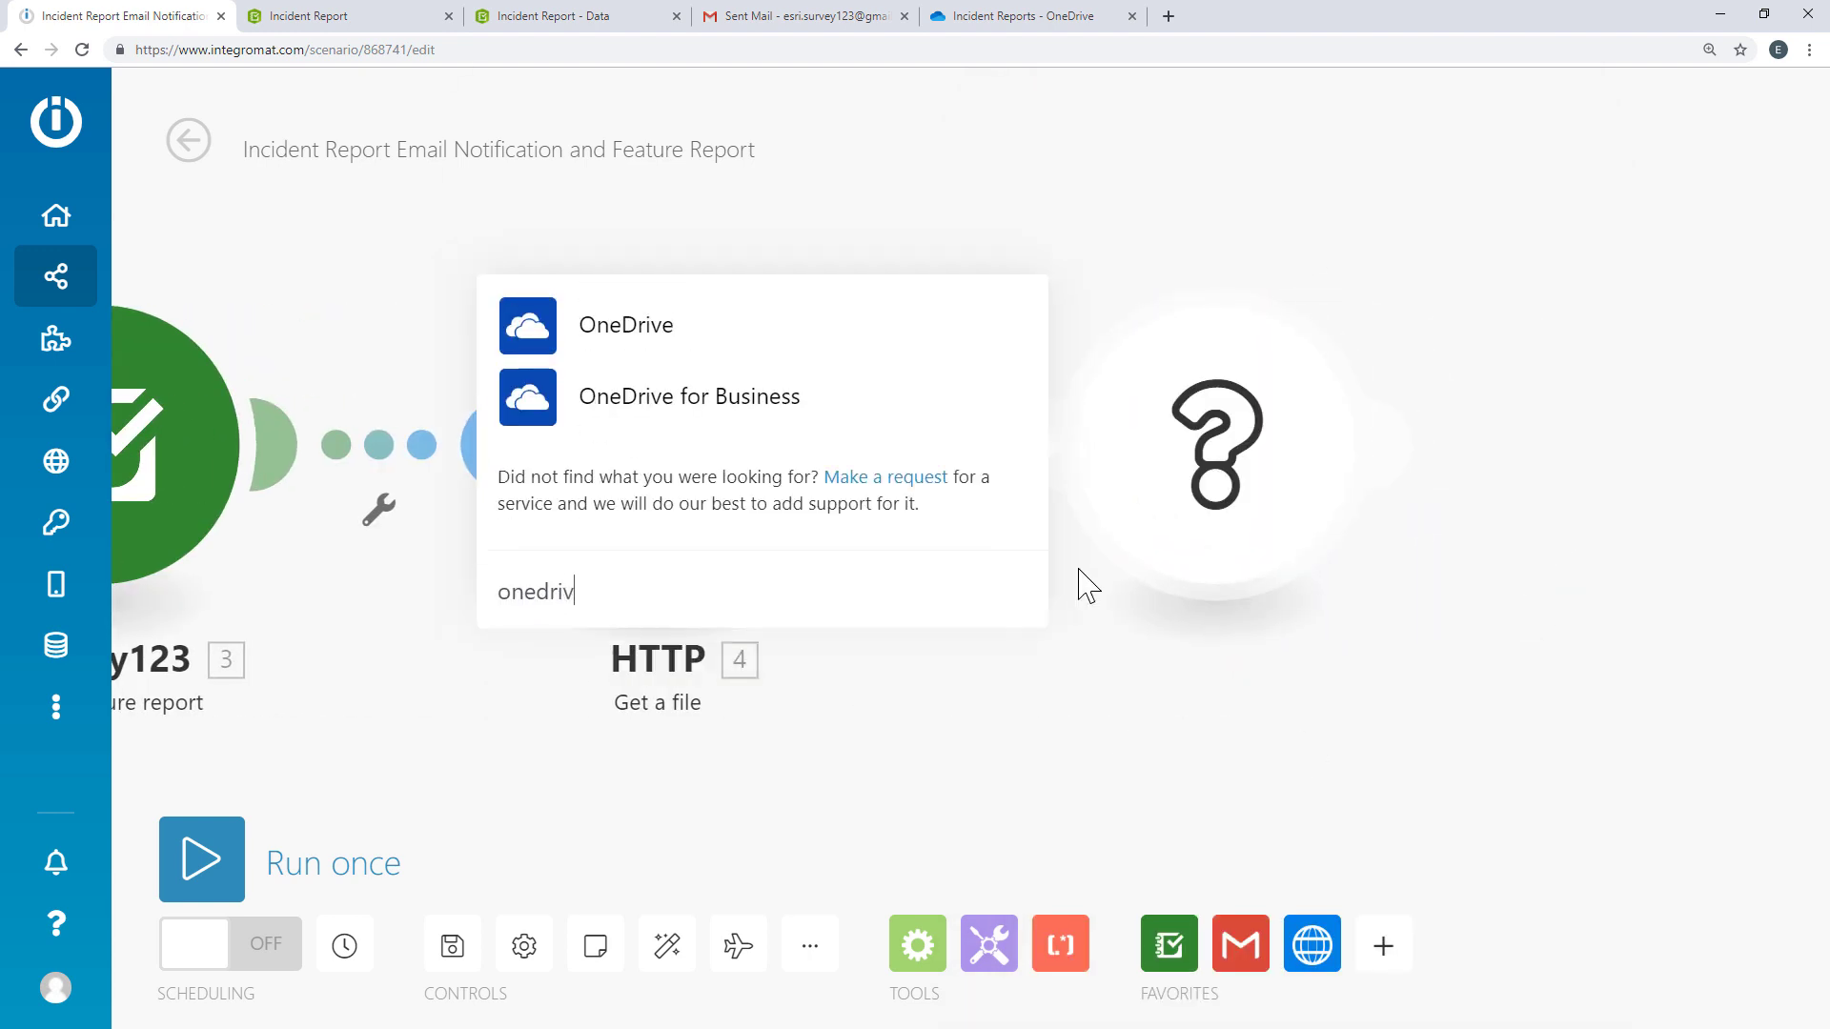
pyautogui.click(679, 411)
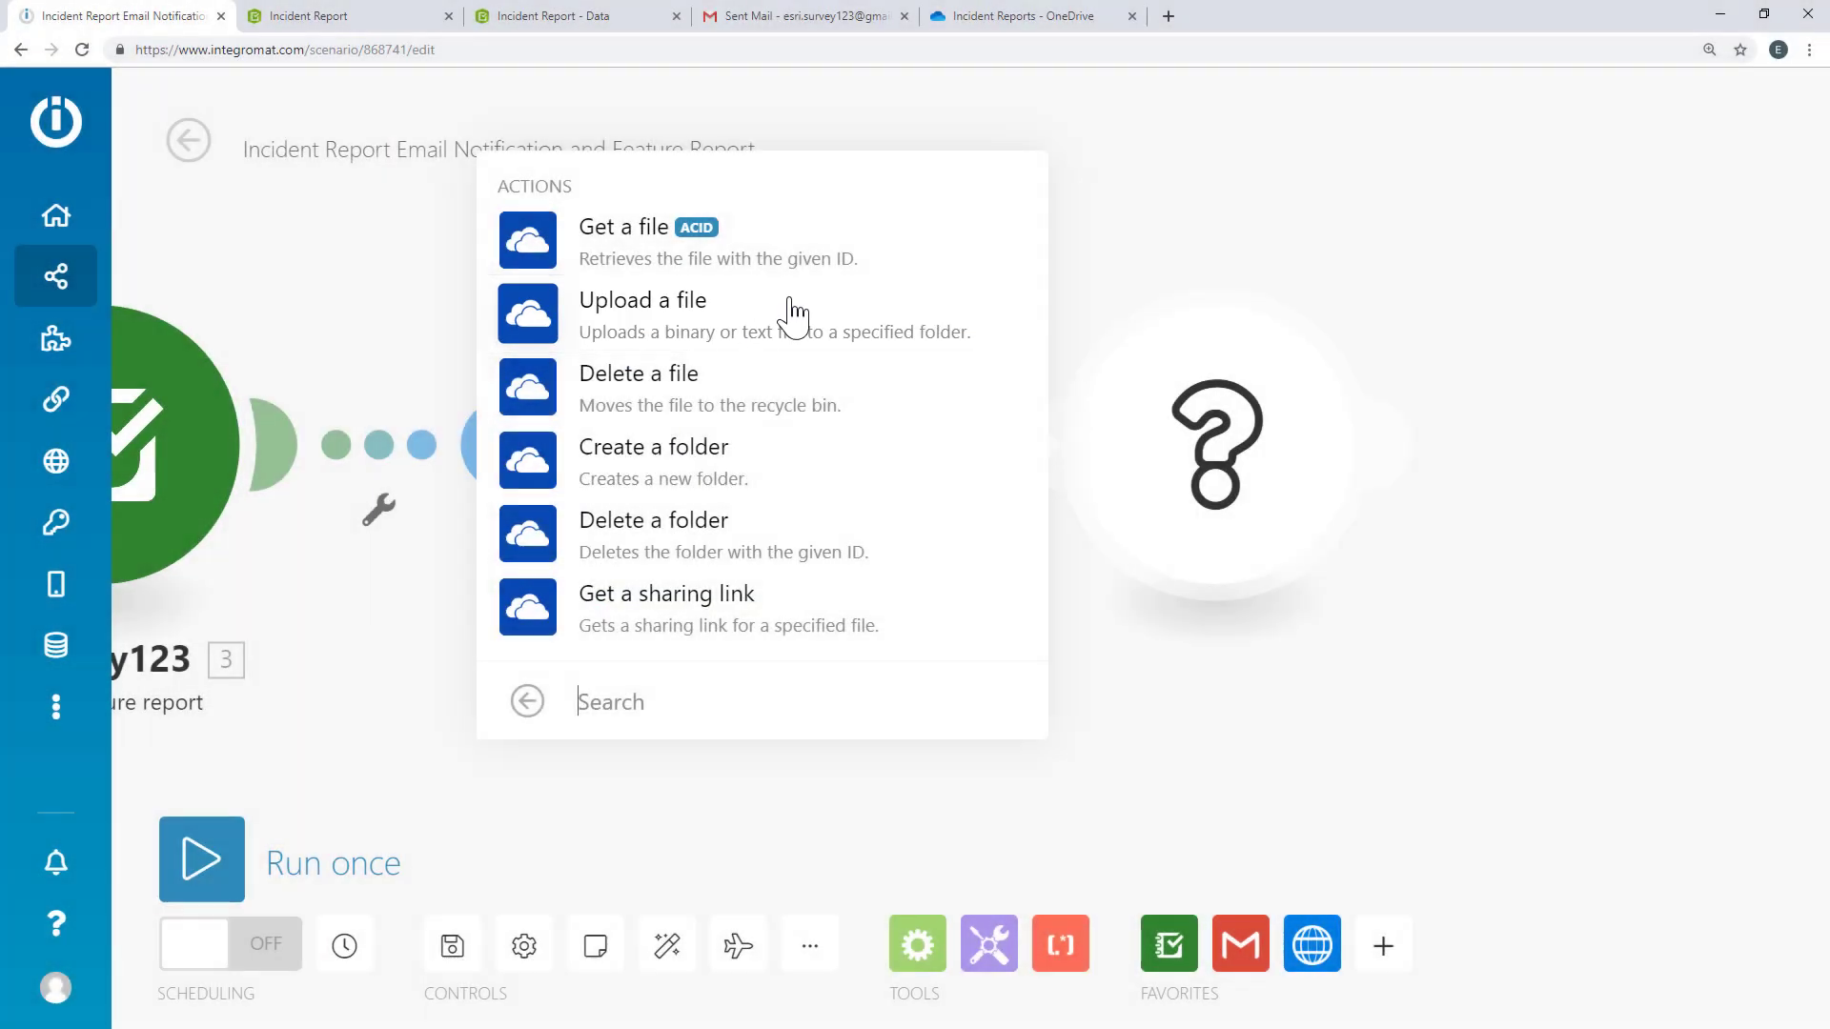
pyautogui.click(791, 312)
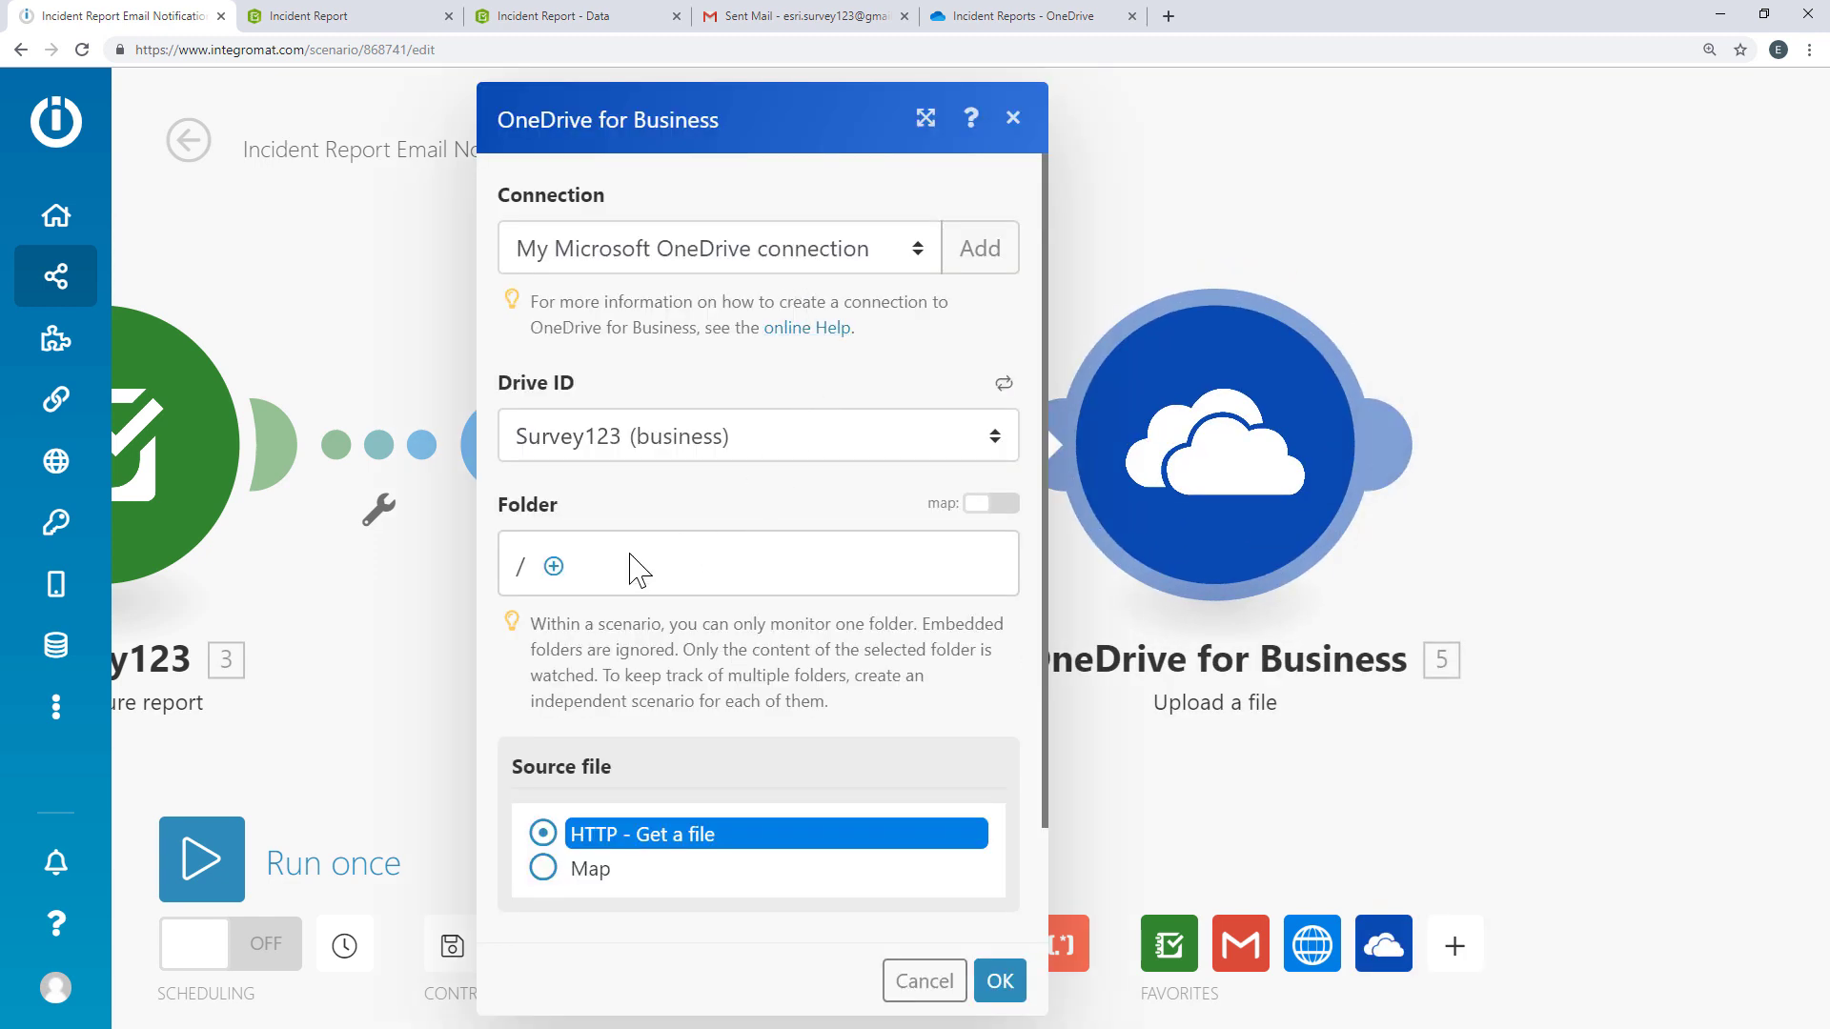
pyautogui.click(554, 566)
pyautogui.click(637, 622)
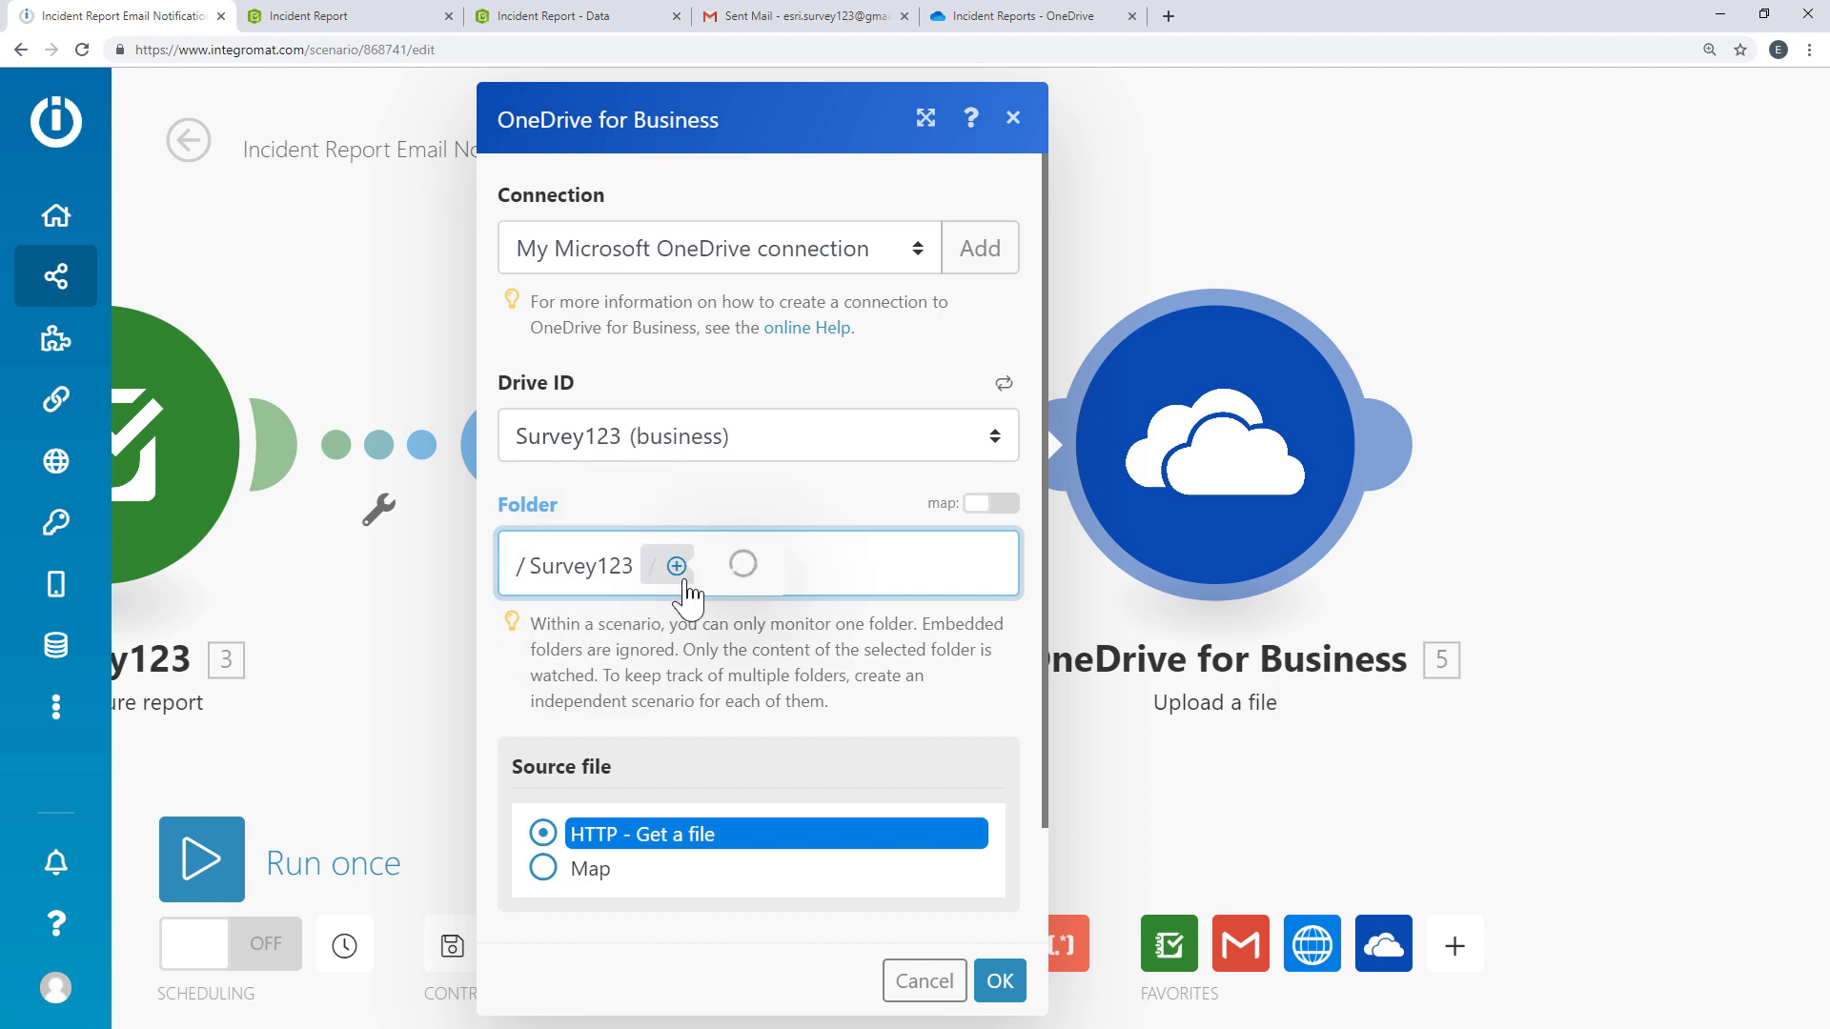
pyautogui.click(726, 615)
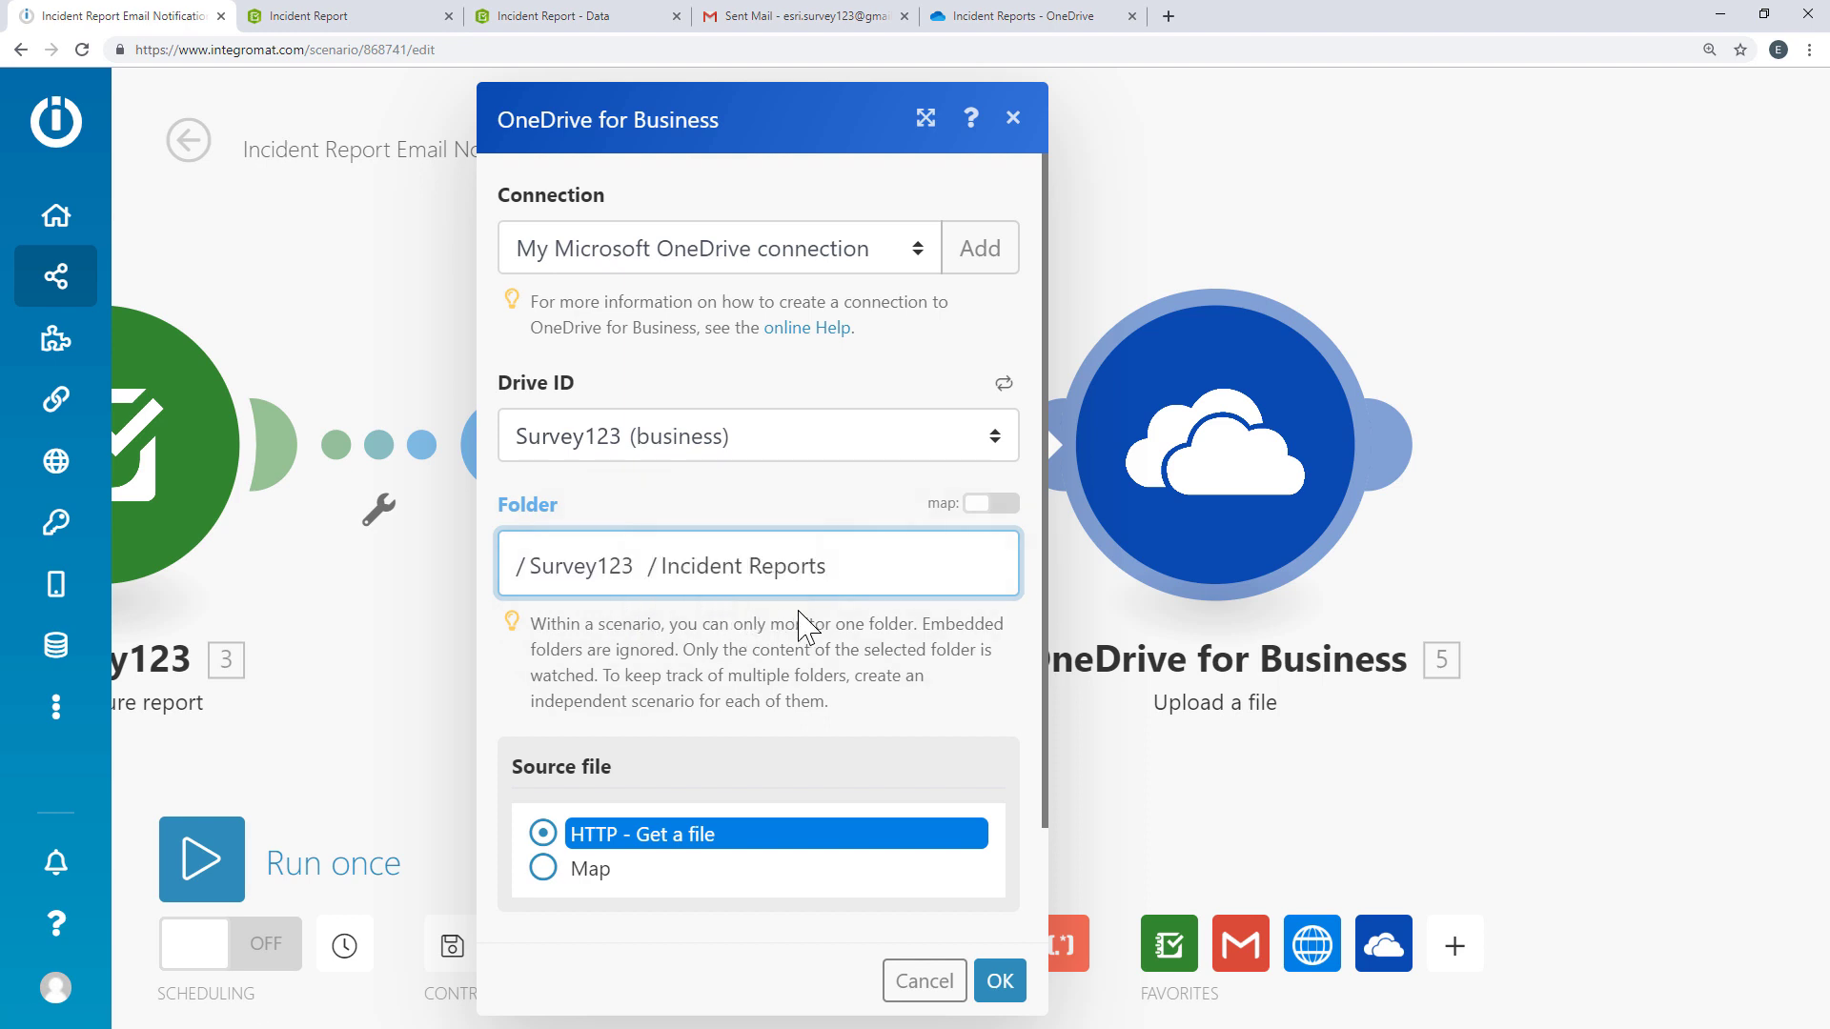
pyautogui.moveTo(1045, 672); pyautogui.dragTo(1049, 787)
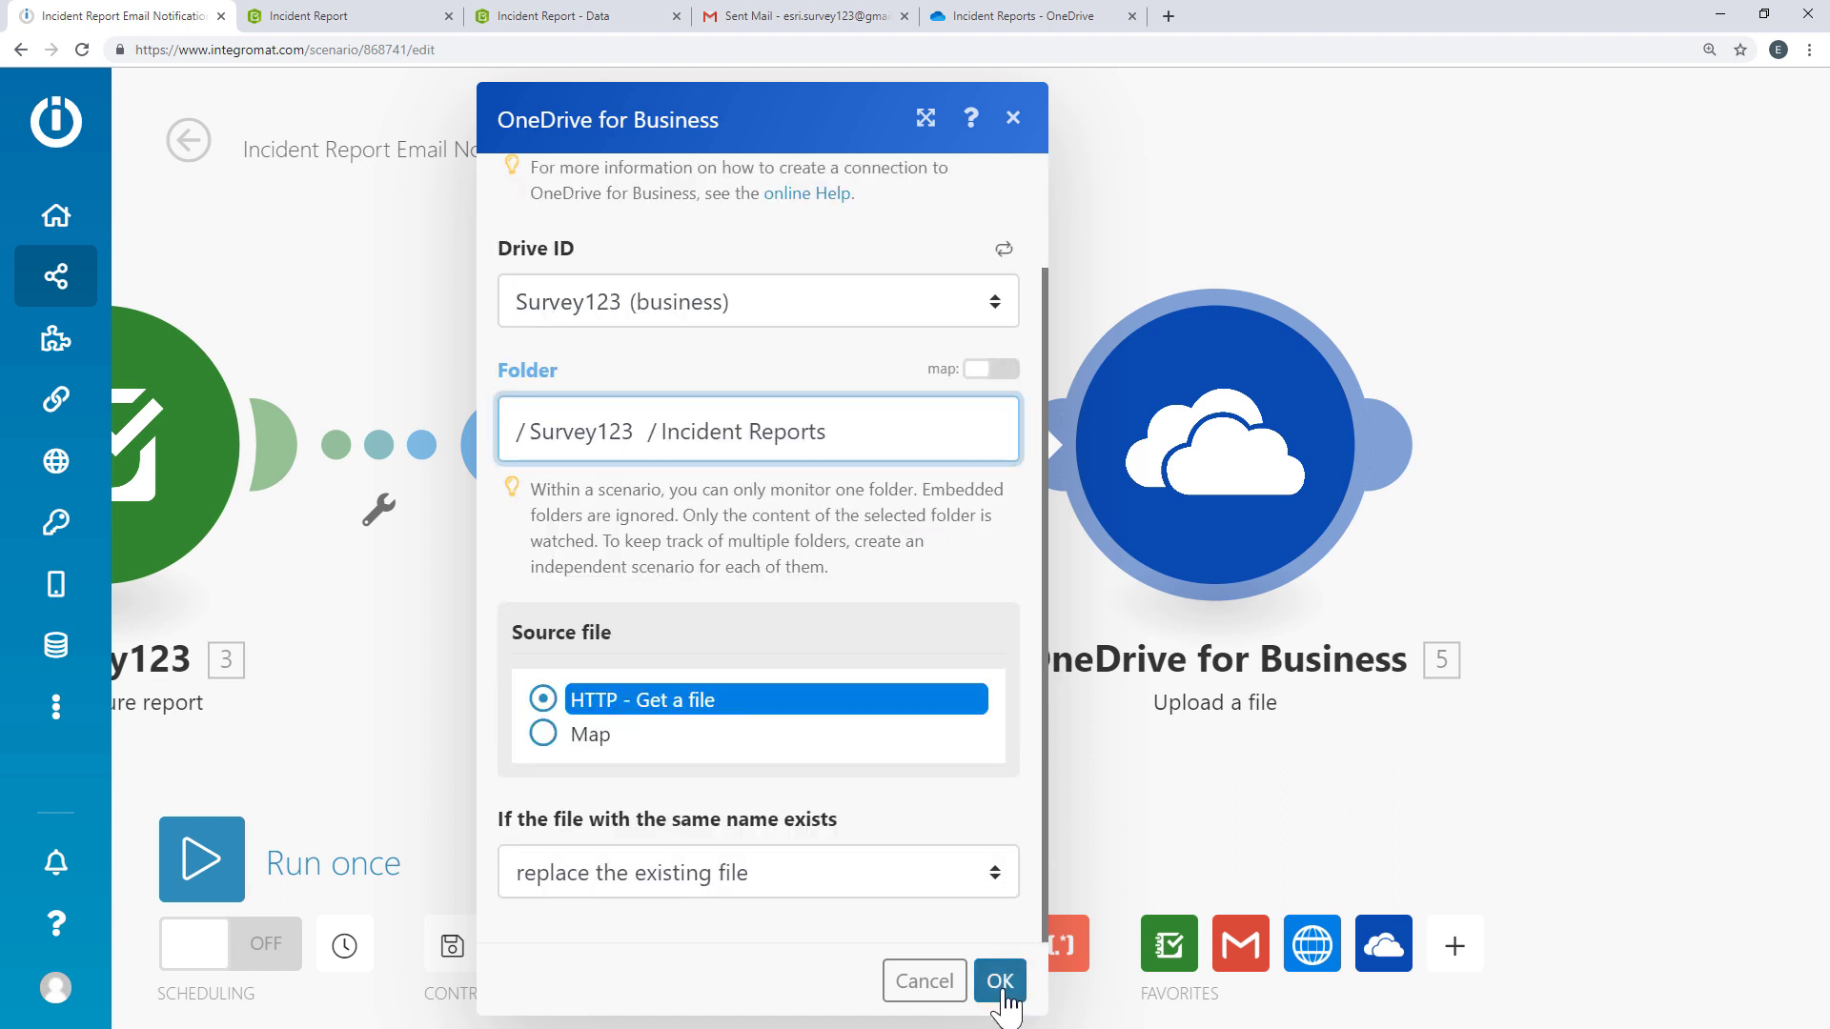
# Map the source file and start the file name with upper(Severity).
pyautogui.click(594, 746)
pyautogui.scroll(-2, 702, 603)
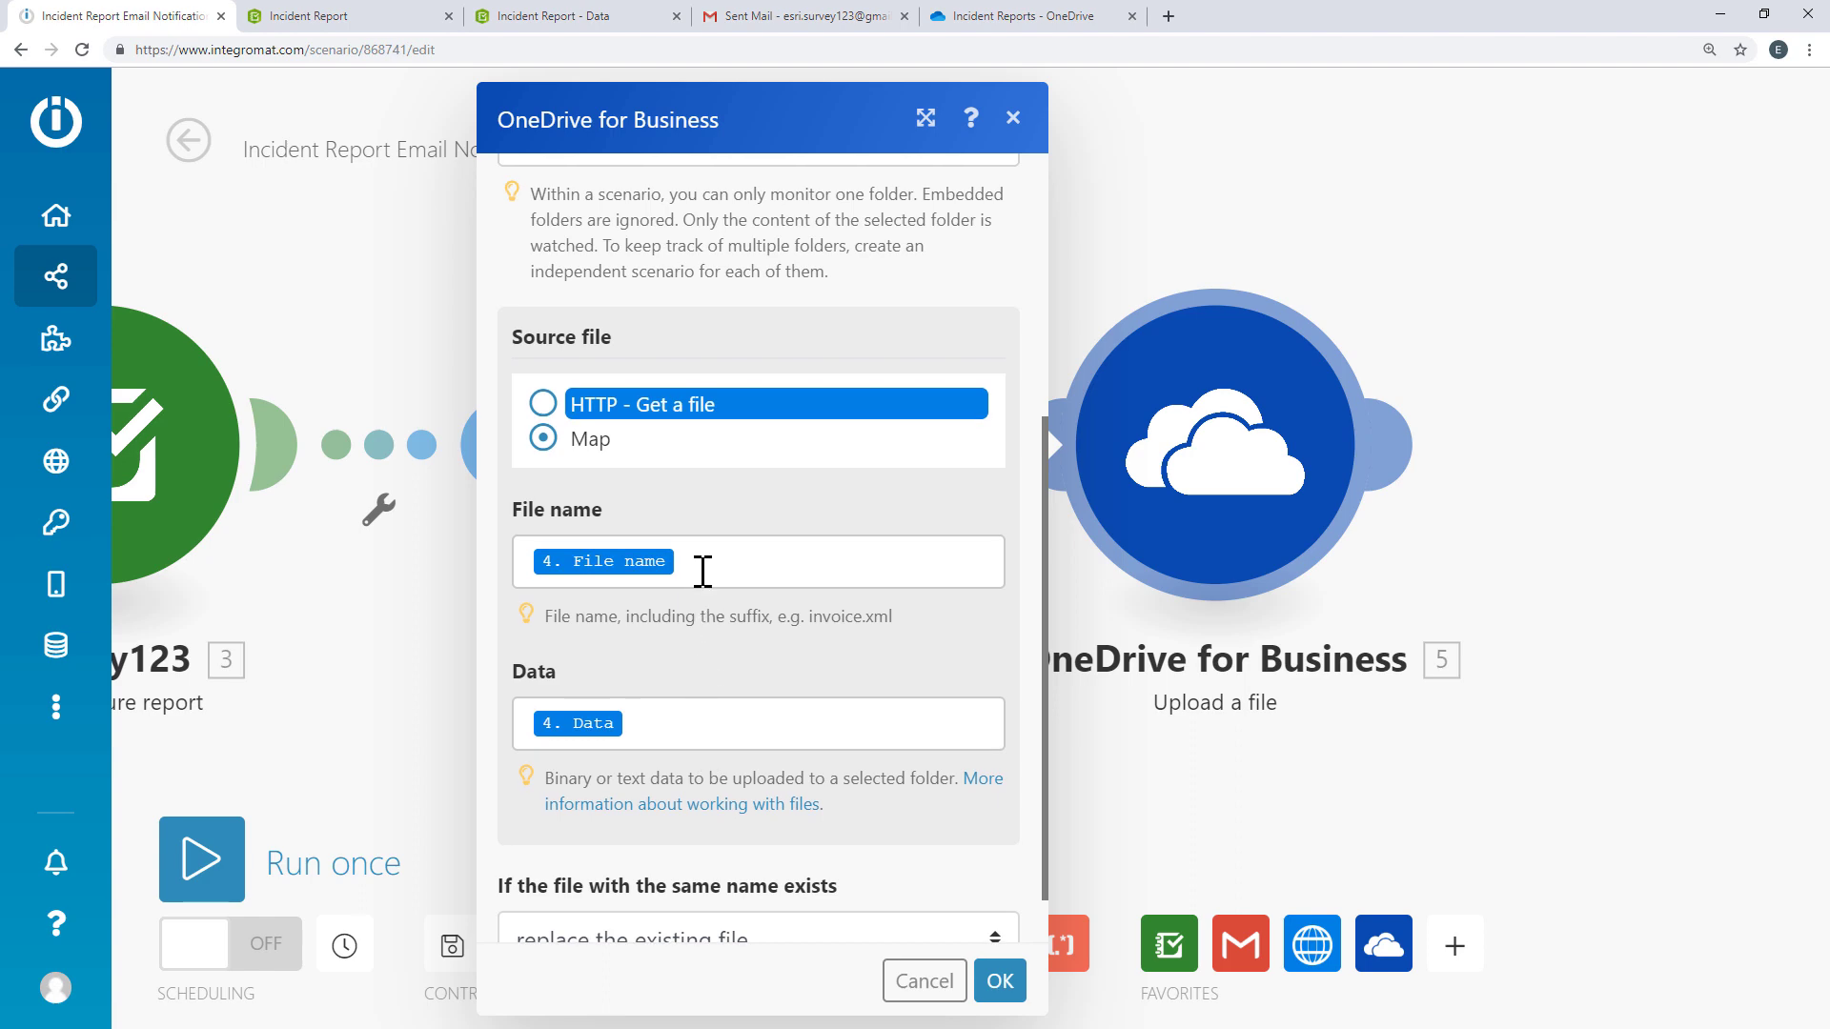
pyautogui.click(842, 560)
pyautogui.press('BackSpace')
pyautogui.write('Incident Report -')
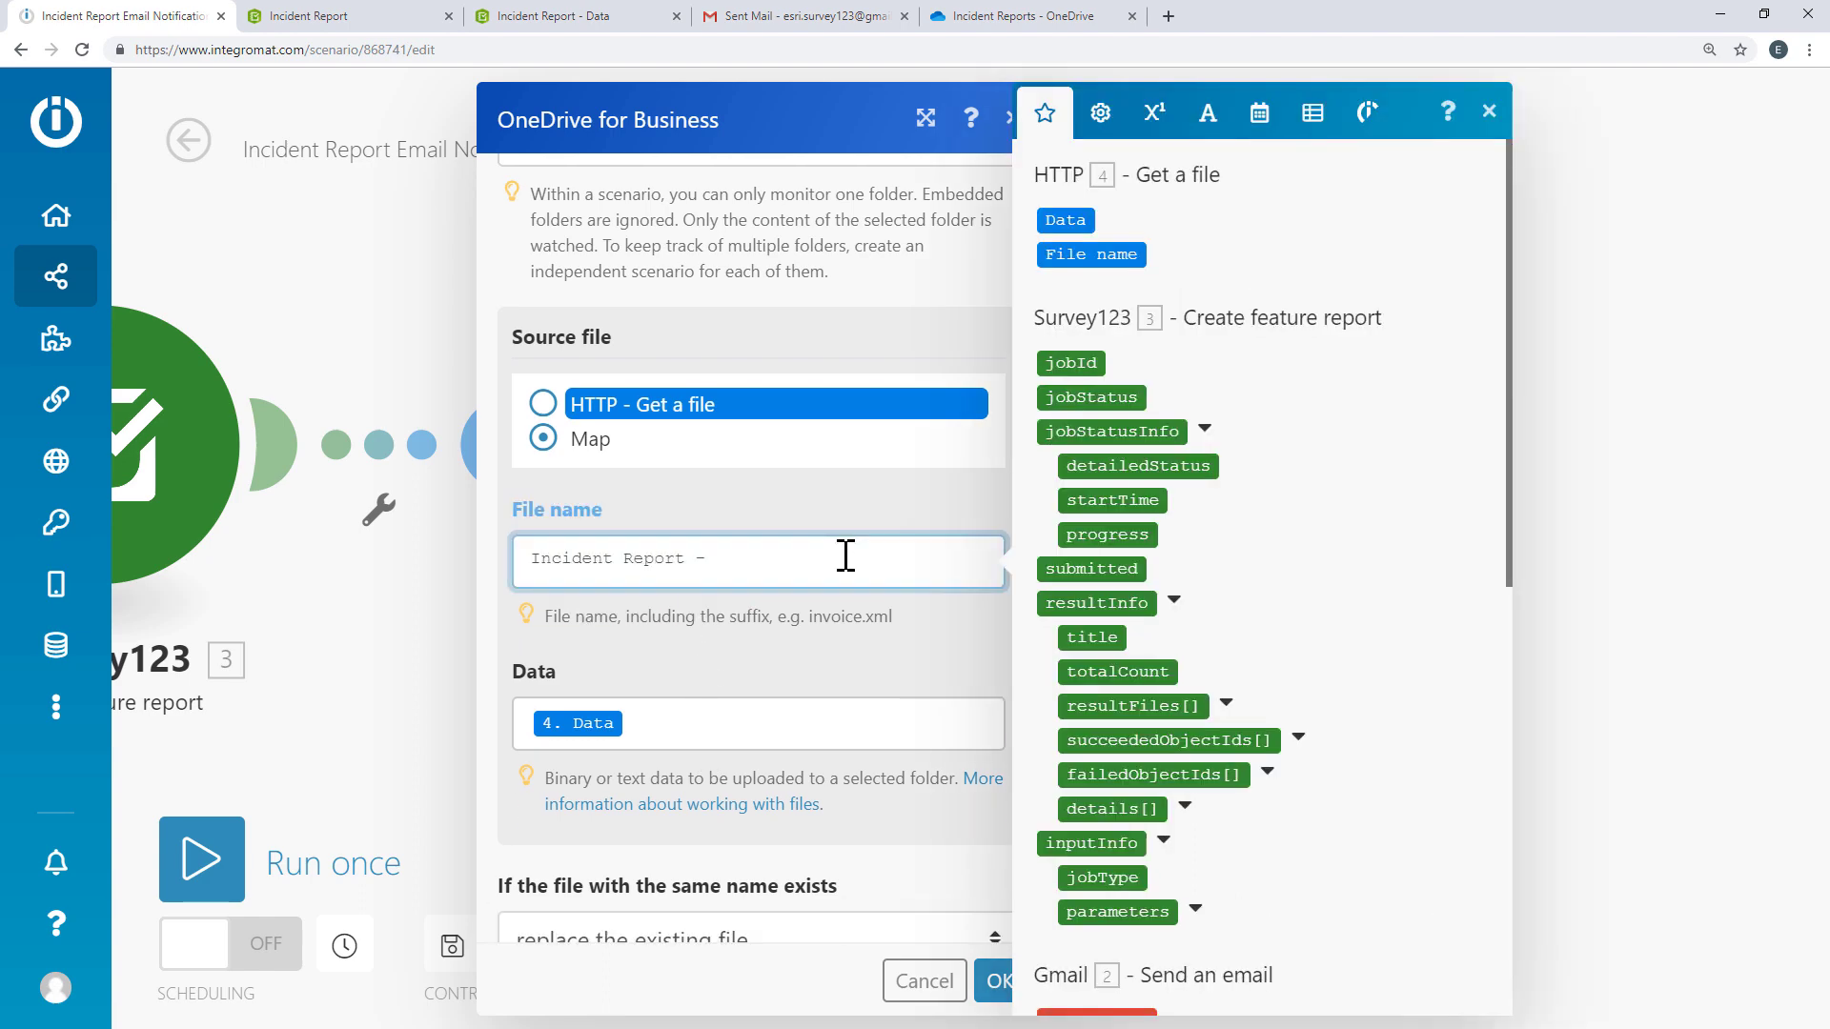
pyautogui.click(1208, 113)
pyautogui.click(1276, 535)
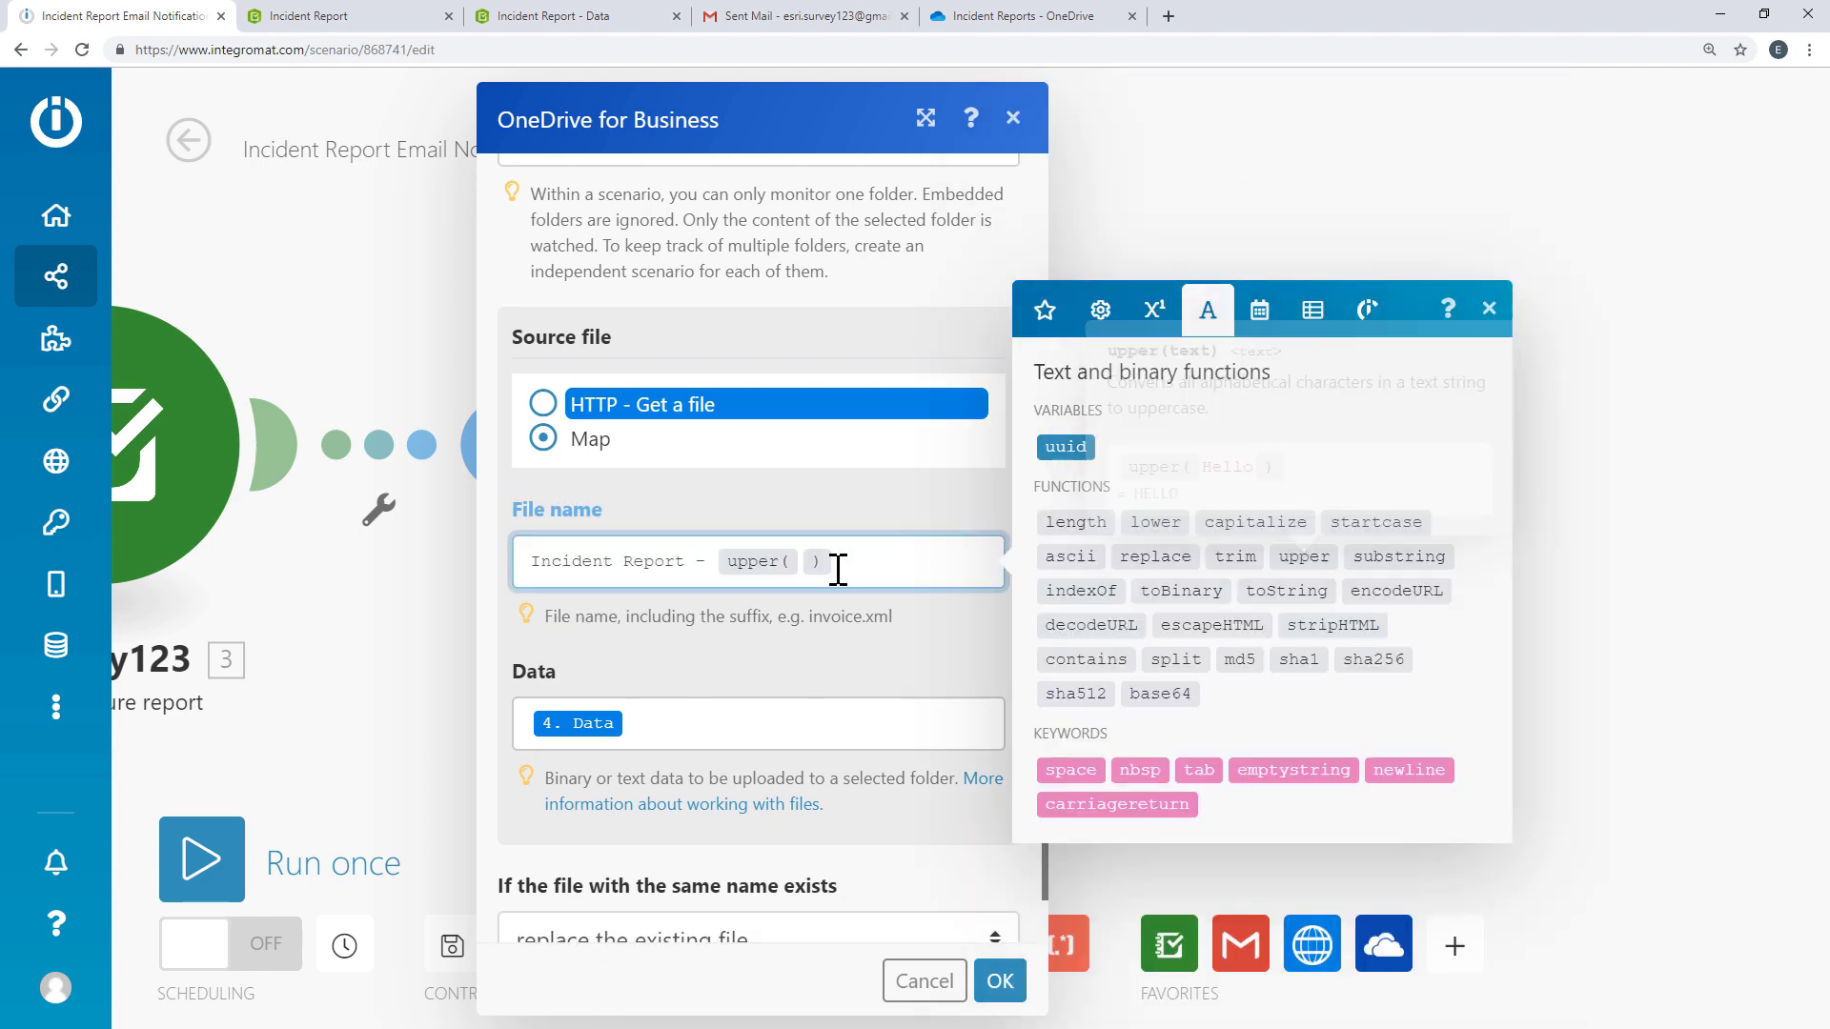
pyautogui.click(948, 563)
pyautogui.scroll(-5, 1258, 701)
pyautogui.click(1196, 875)
pyautogui.scroll(-1, 1197, 878)
pyautogui.click(1129, 804)
pyautogui.write('-')
# Append formatDate(Incident Date; YYYYMMDD) and the .docx extension to the file name.
pyautogui.click(1258, 115)
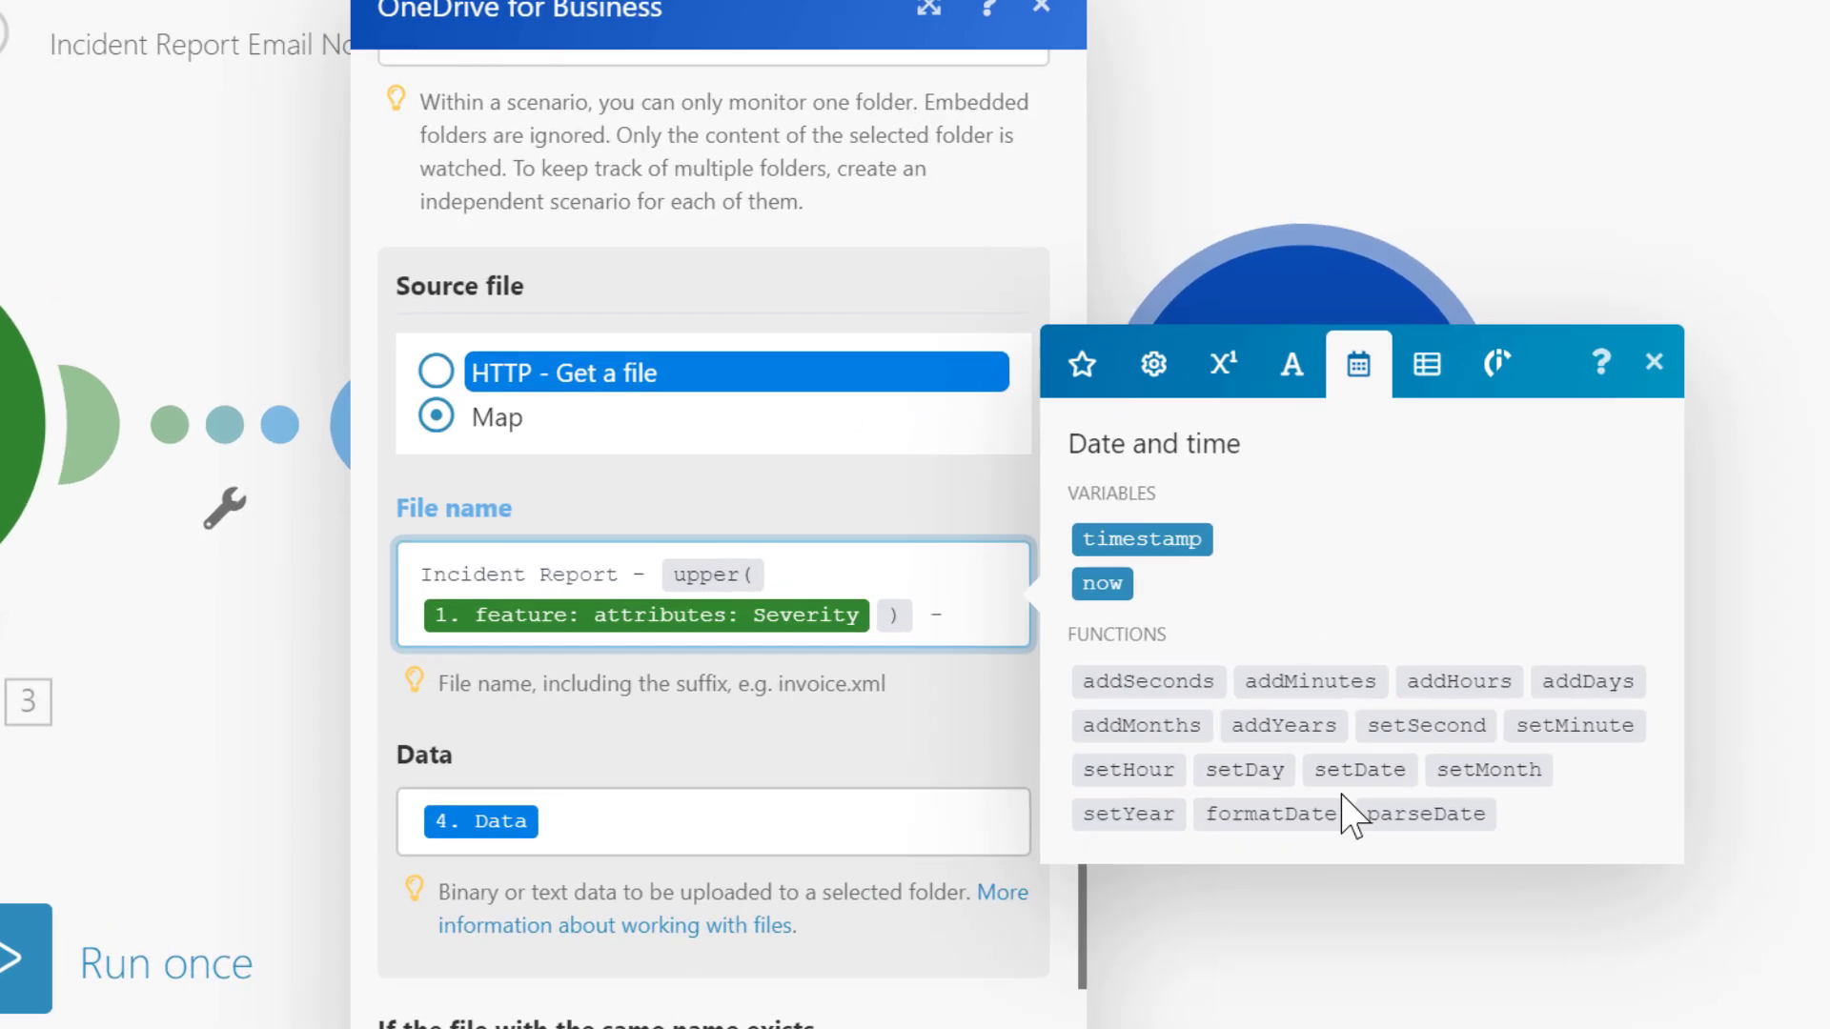
pyautogui.click(1181, 743)
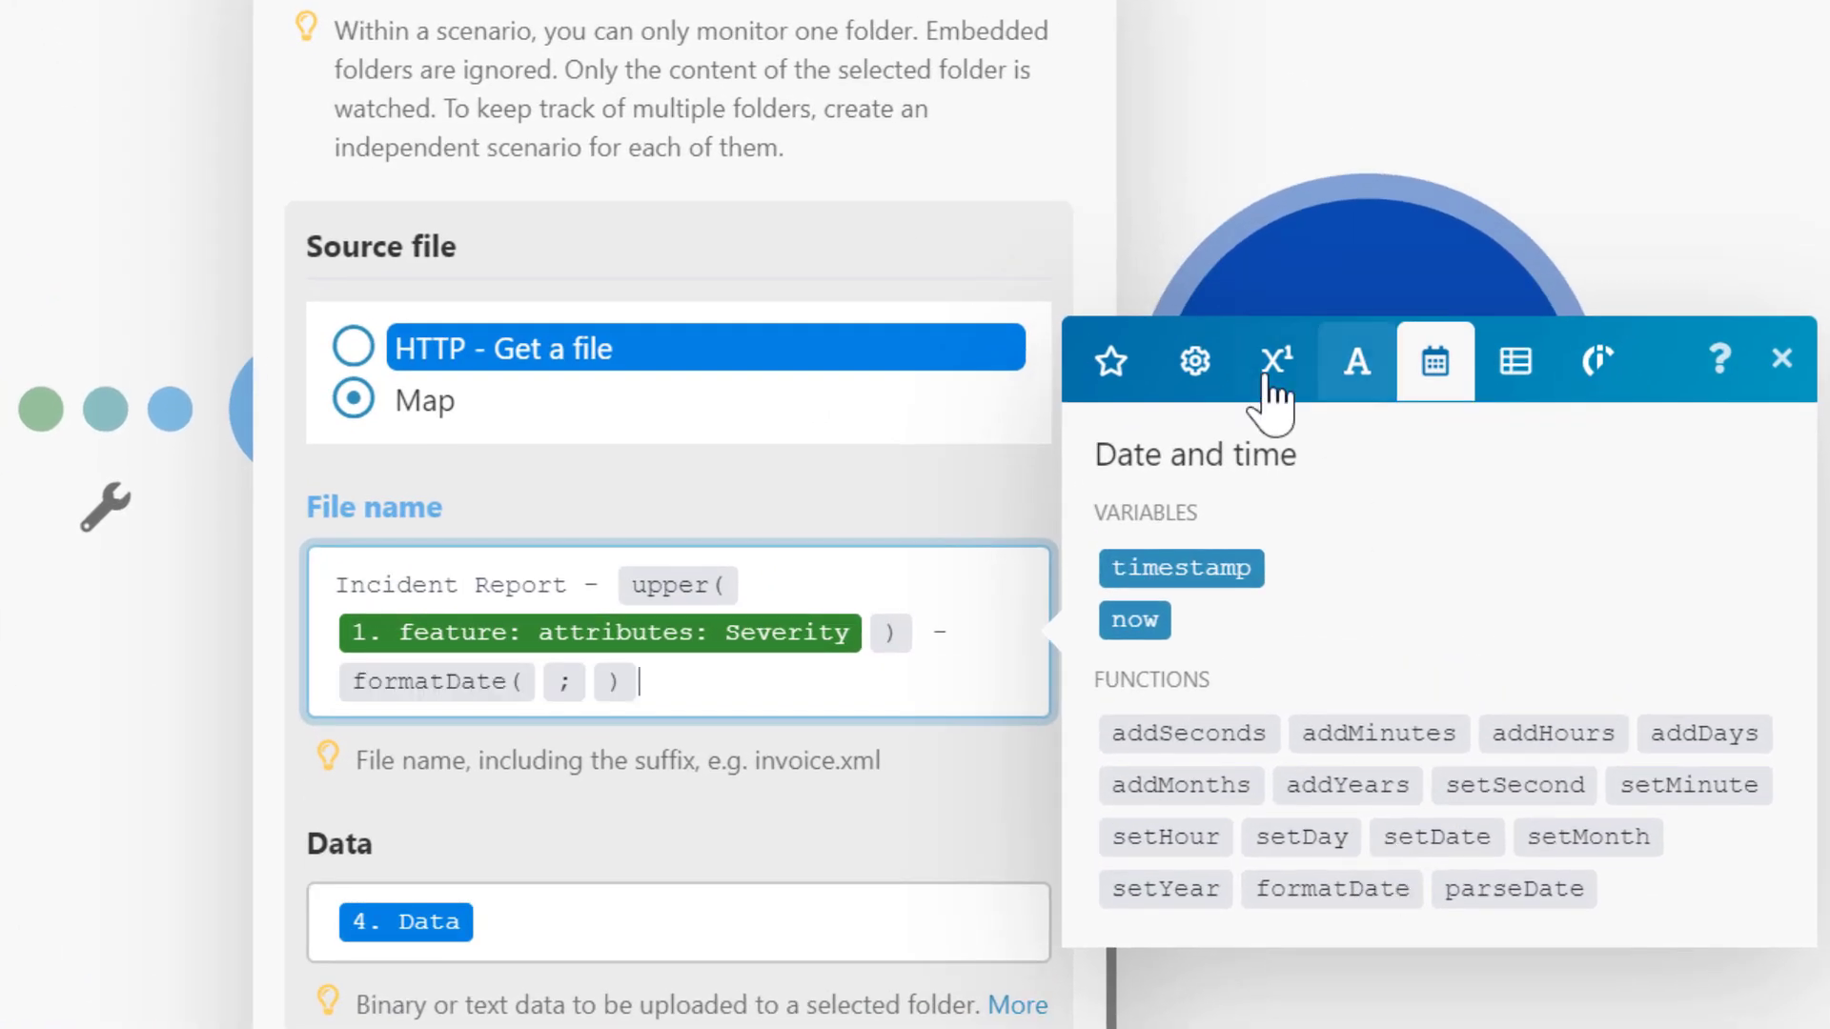
pyautogui.click(543, 682)
pyautogui.click(1111, 364)
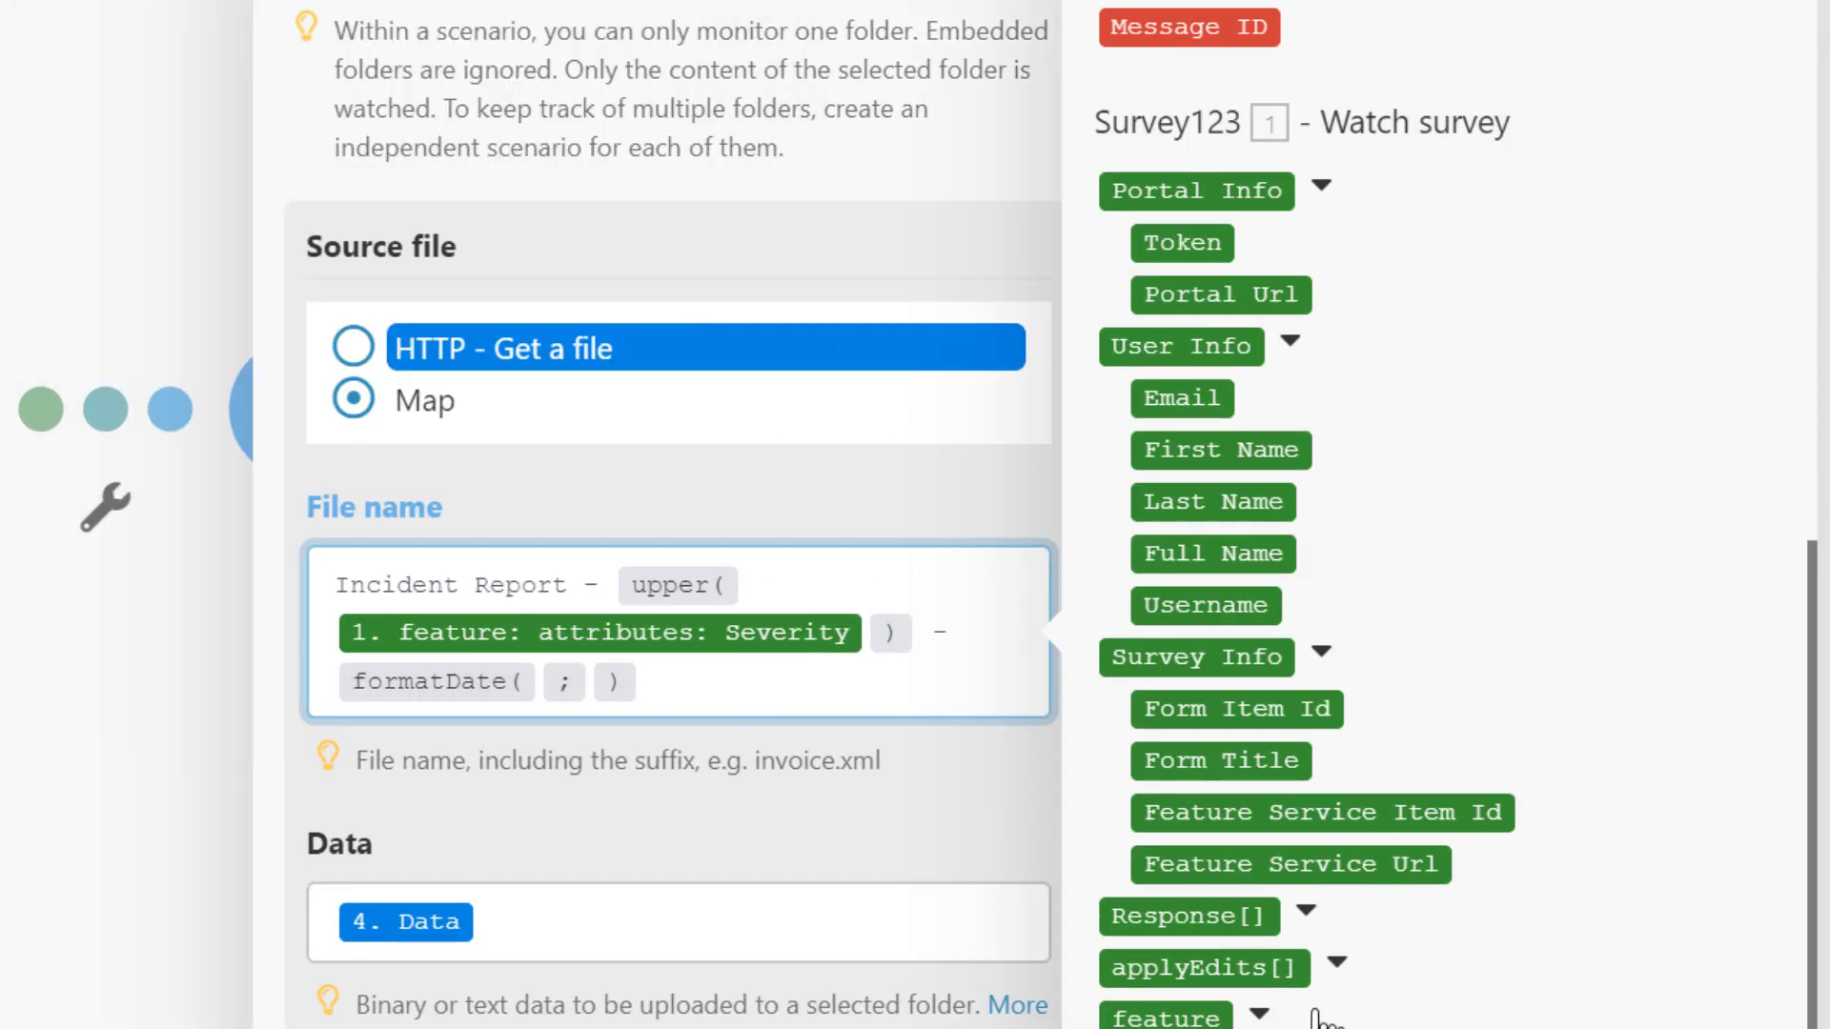
pyautogui.scroll(-2, 1277, 858)
pyautogui.moveTo(1276, 901); pyautogui.dragTo(830, 741)
pyautogui.click(1019, 730)
pyautogui.write('YYYYMMDD')
pyautogui.click(692, 786)
pyautogui.write('.docx')
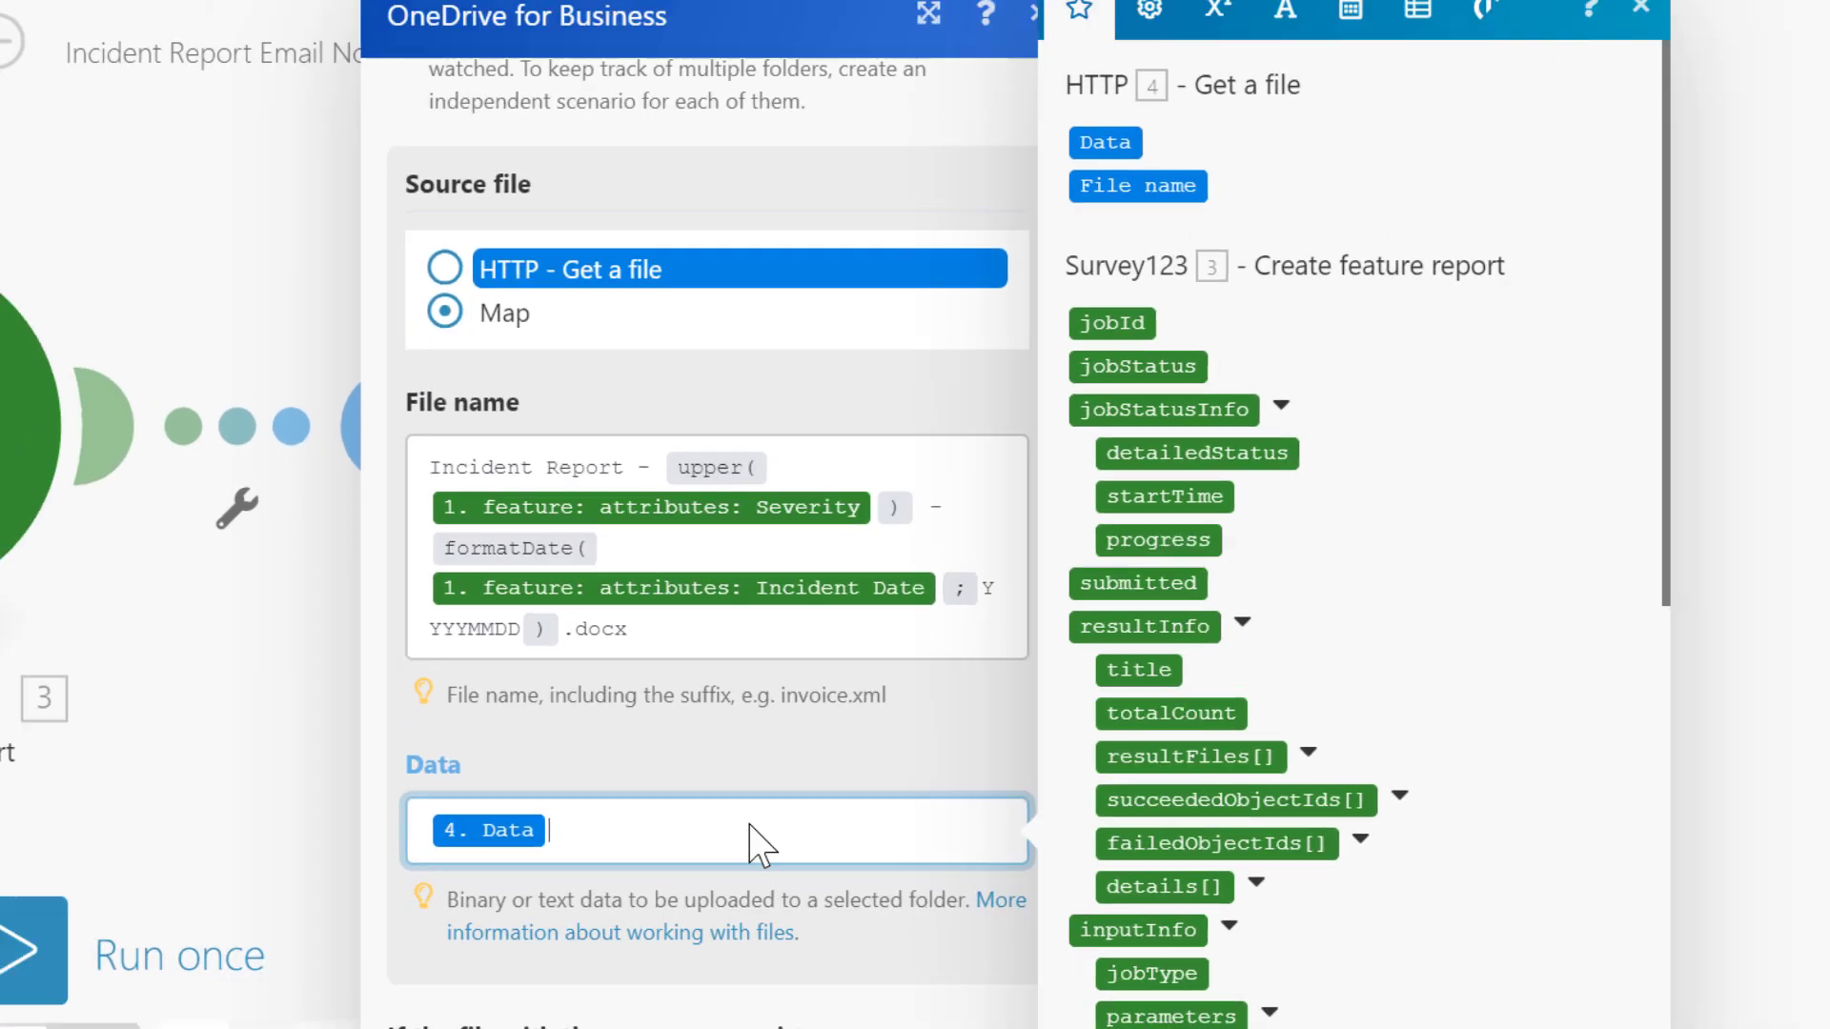
pyautogui.scroll(-2, 757, 807)
# Keep replacing existing same-named files and save the OneDrive upload module.
pyautogui.click(822, 873)
pyautogui.click(824, 918)
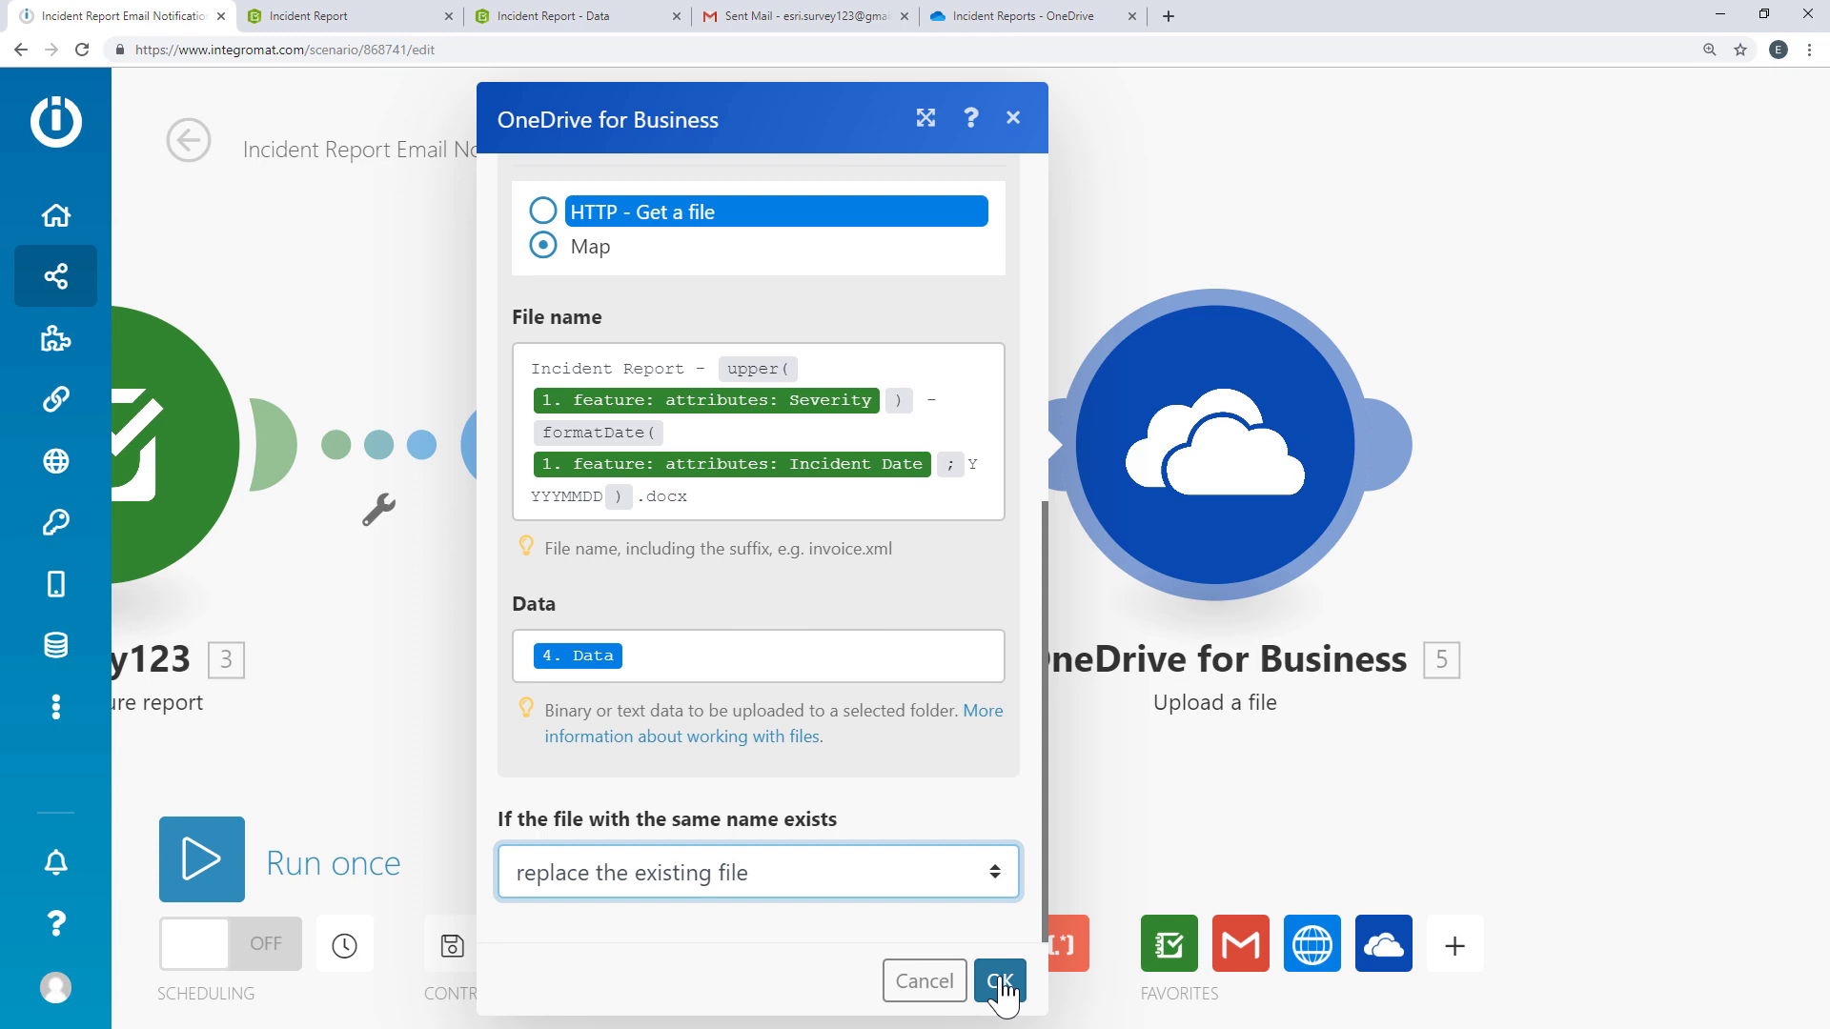
pyautogui.click(1001, 984)
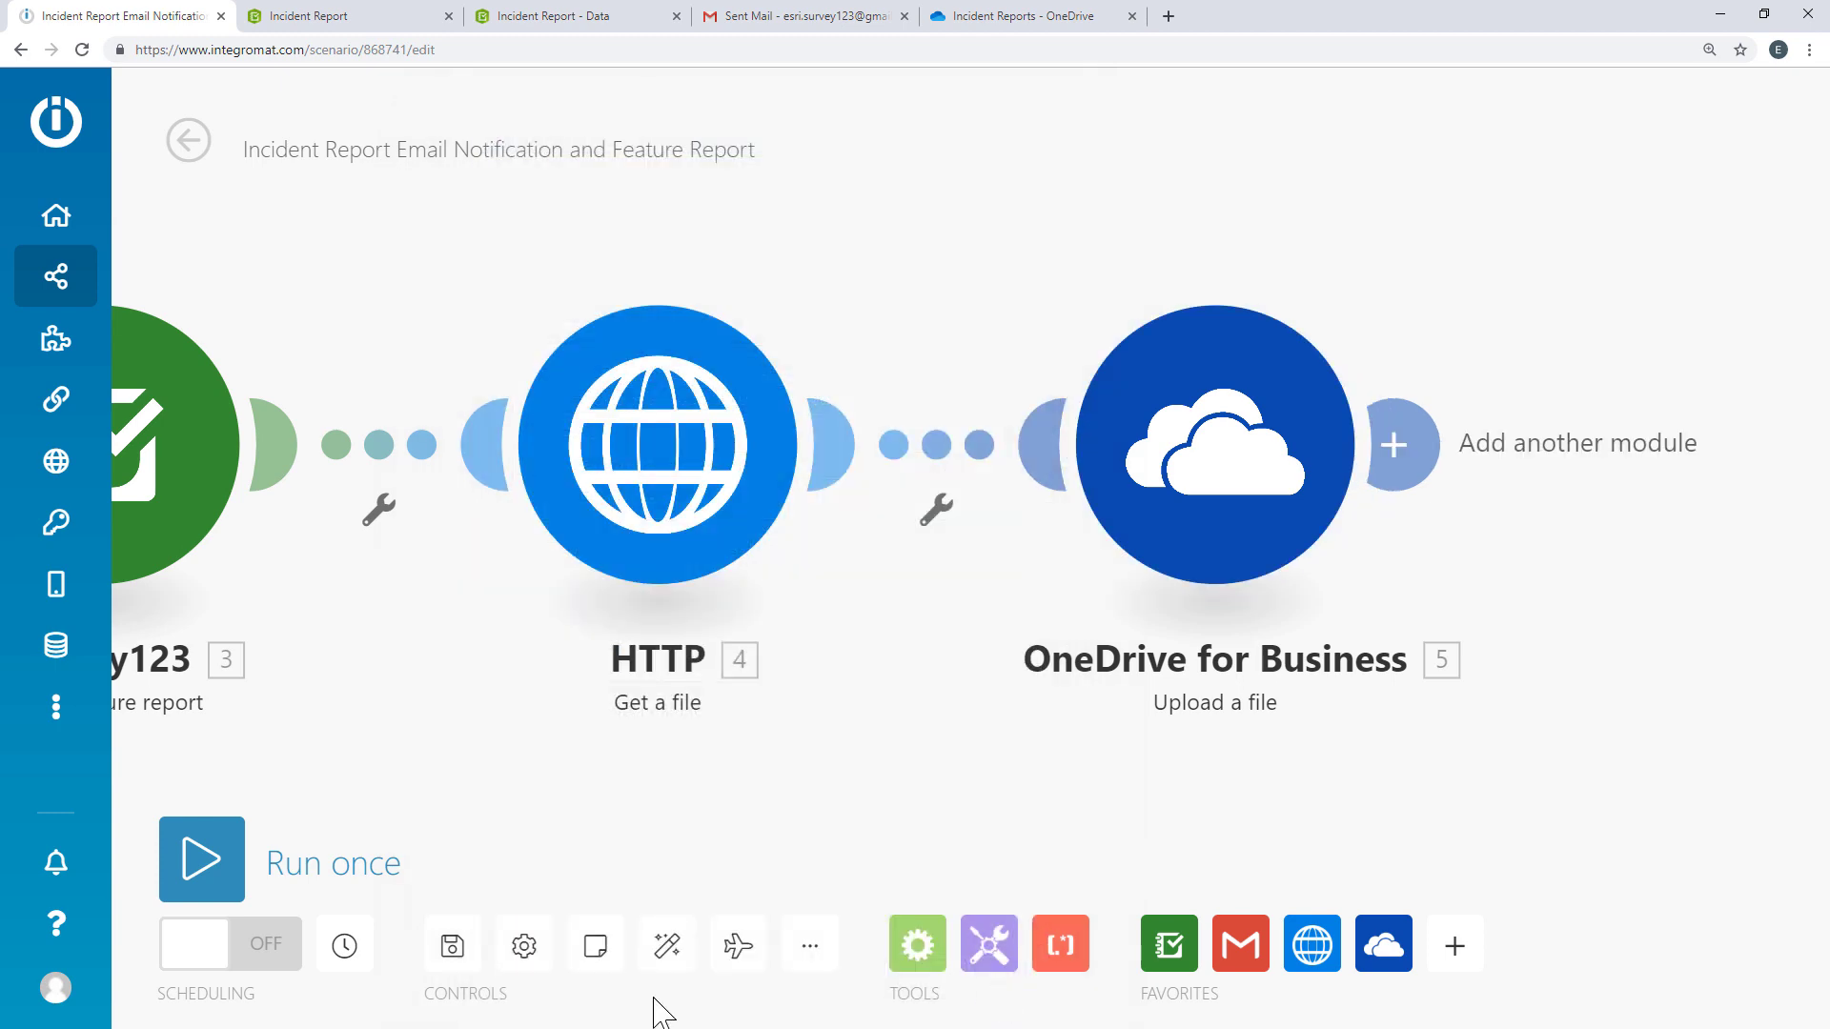
# Auto-align the five modules, save the scenario and run it once as a test.
pyautogui.click(665, 950)
pyautogui.click(456, 955)
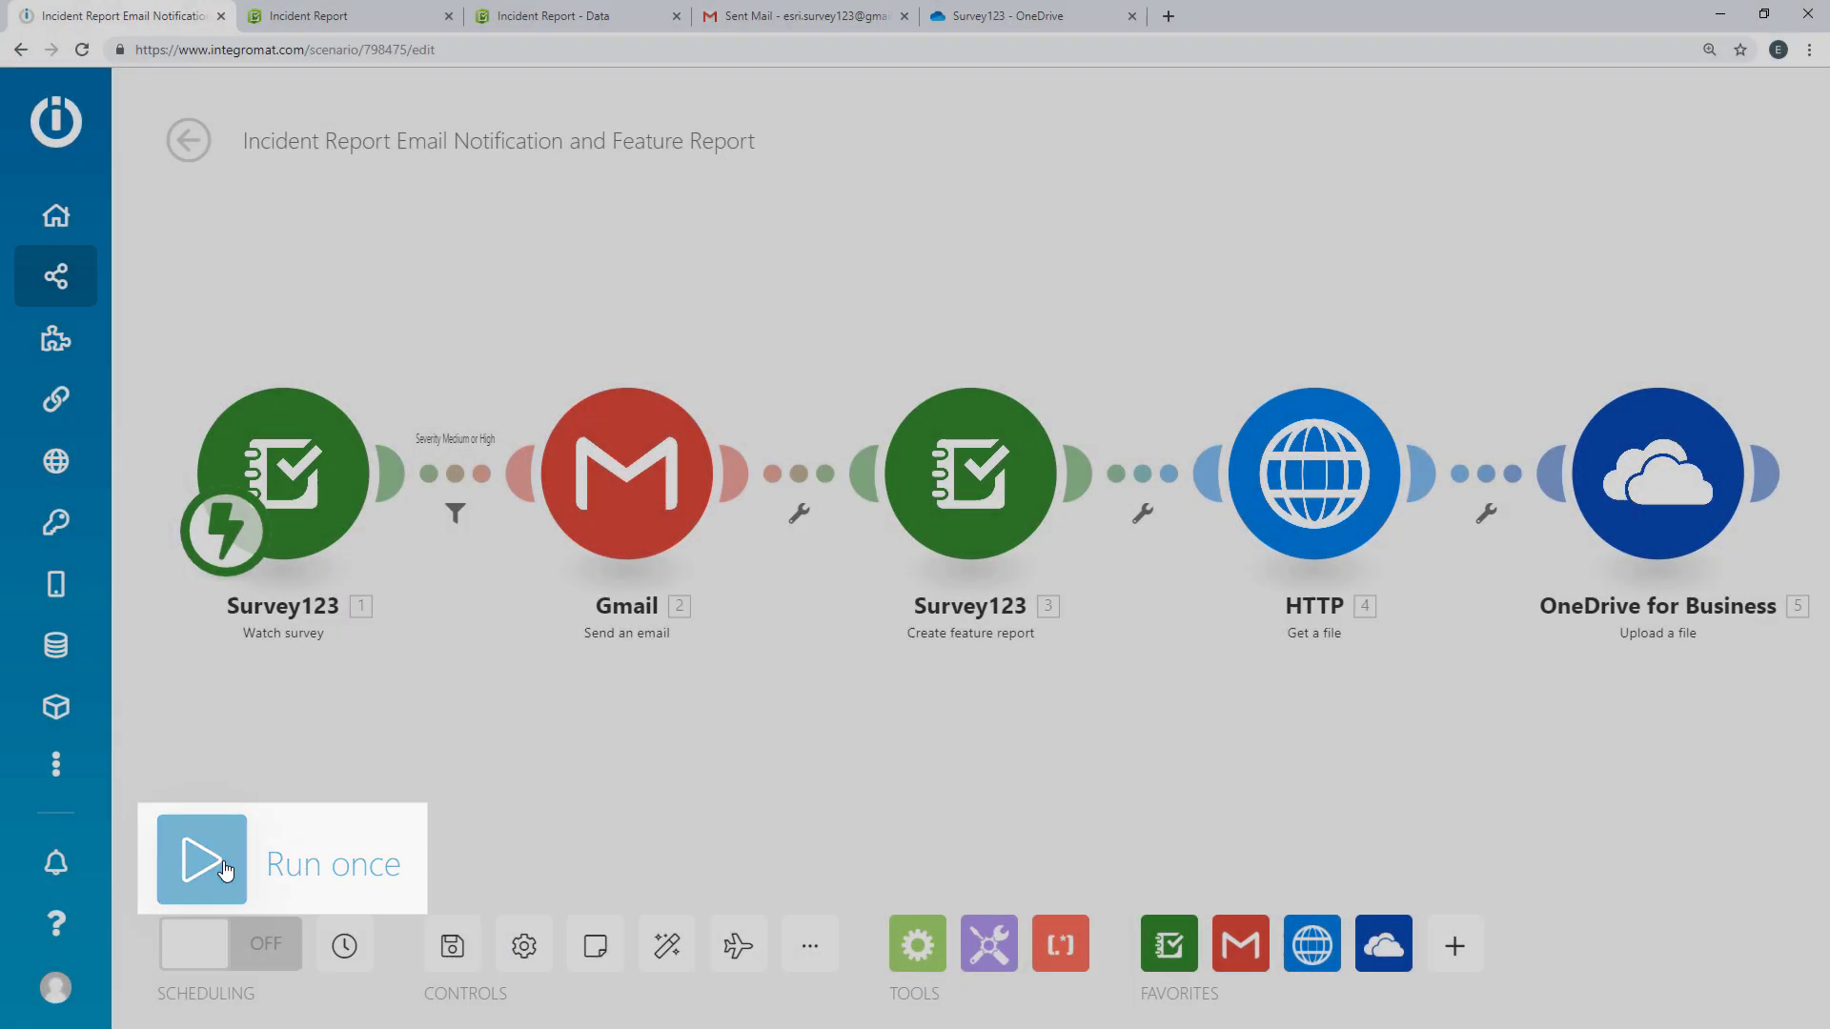
pyautogui.click(215, 866)
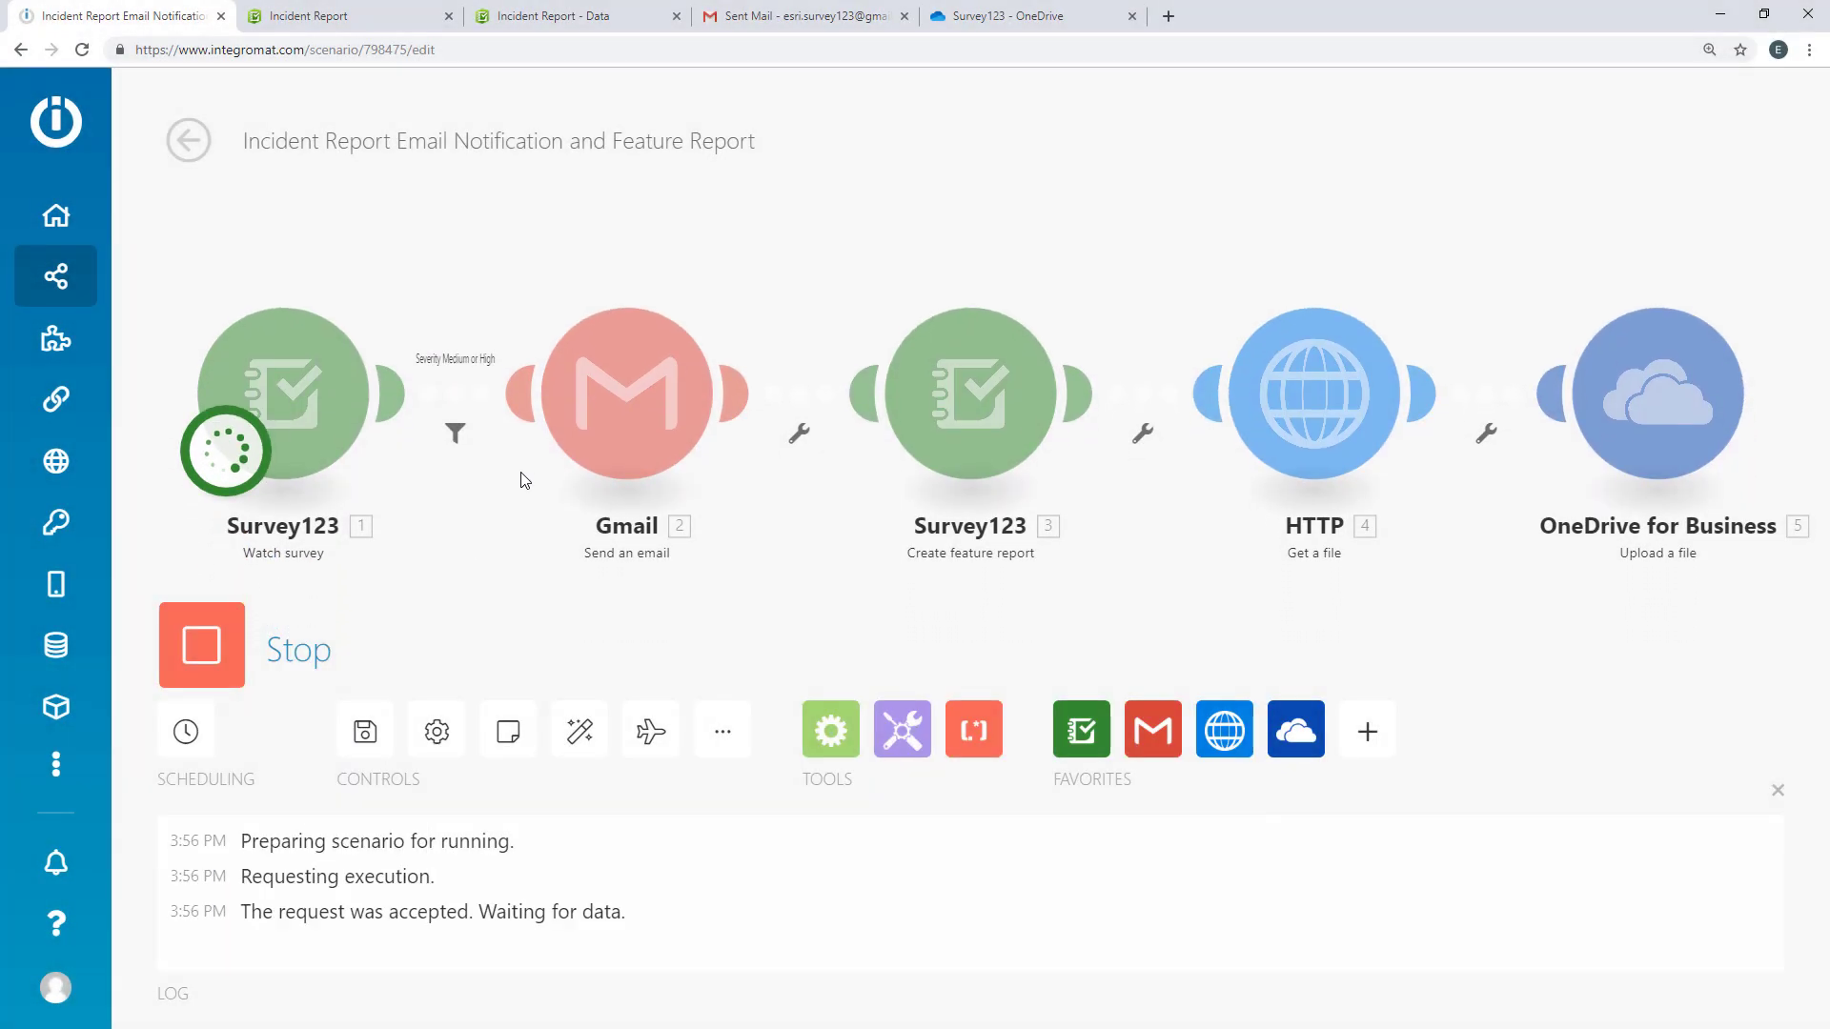
# Submit a Medium-severity Incident Report with the test comment and notification email, then watch the run.
pyautogui.click(396, 20)
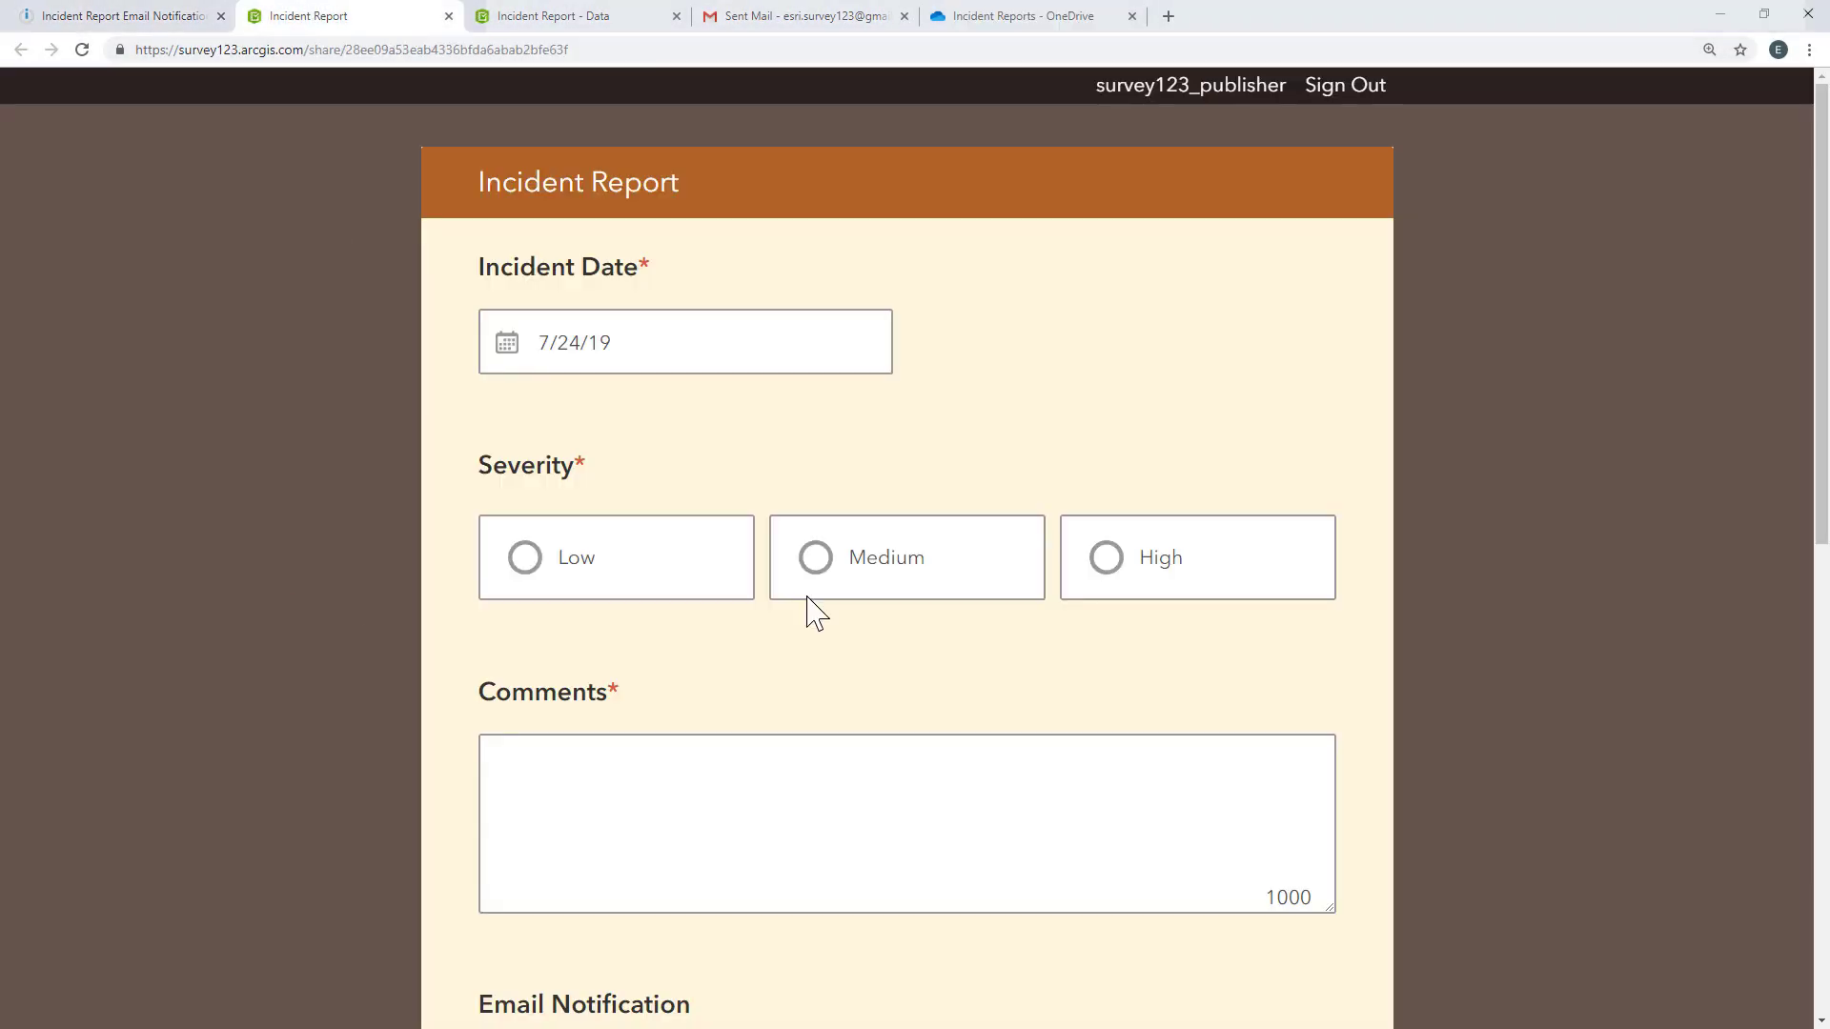
pyautogui.click(849, 583)
pyautogui.write('an Integromat test.')
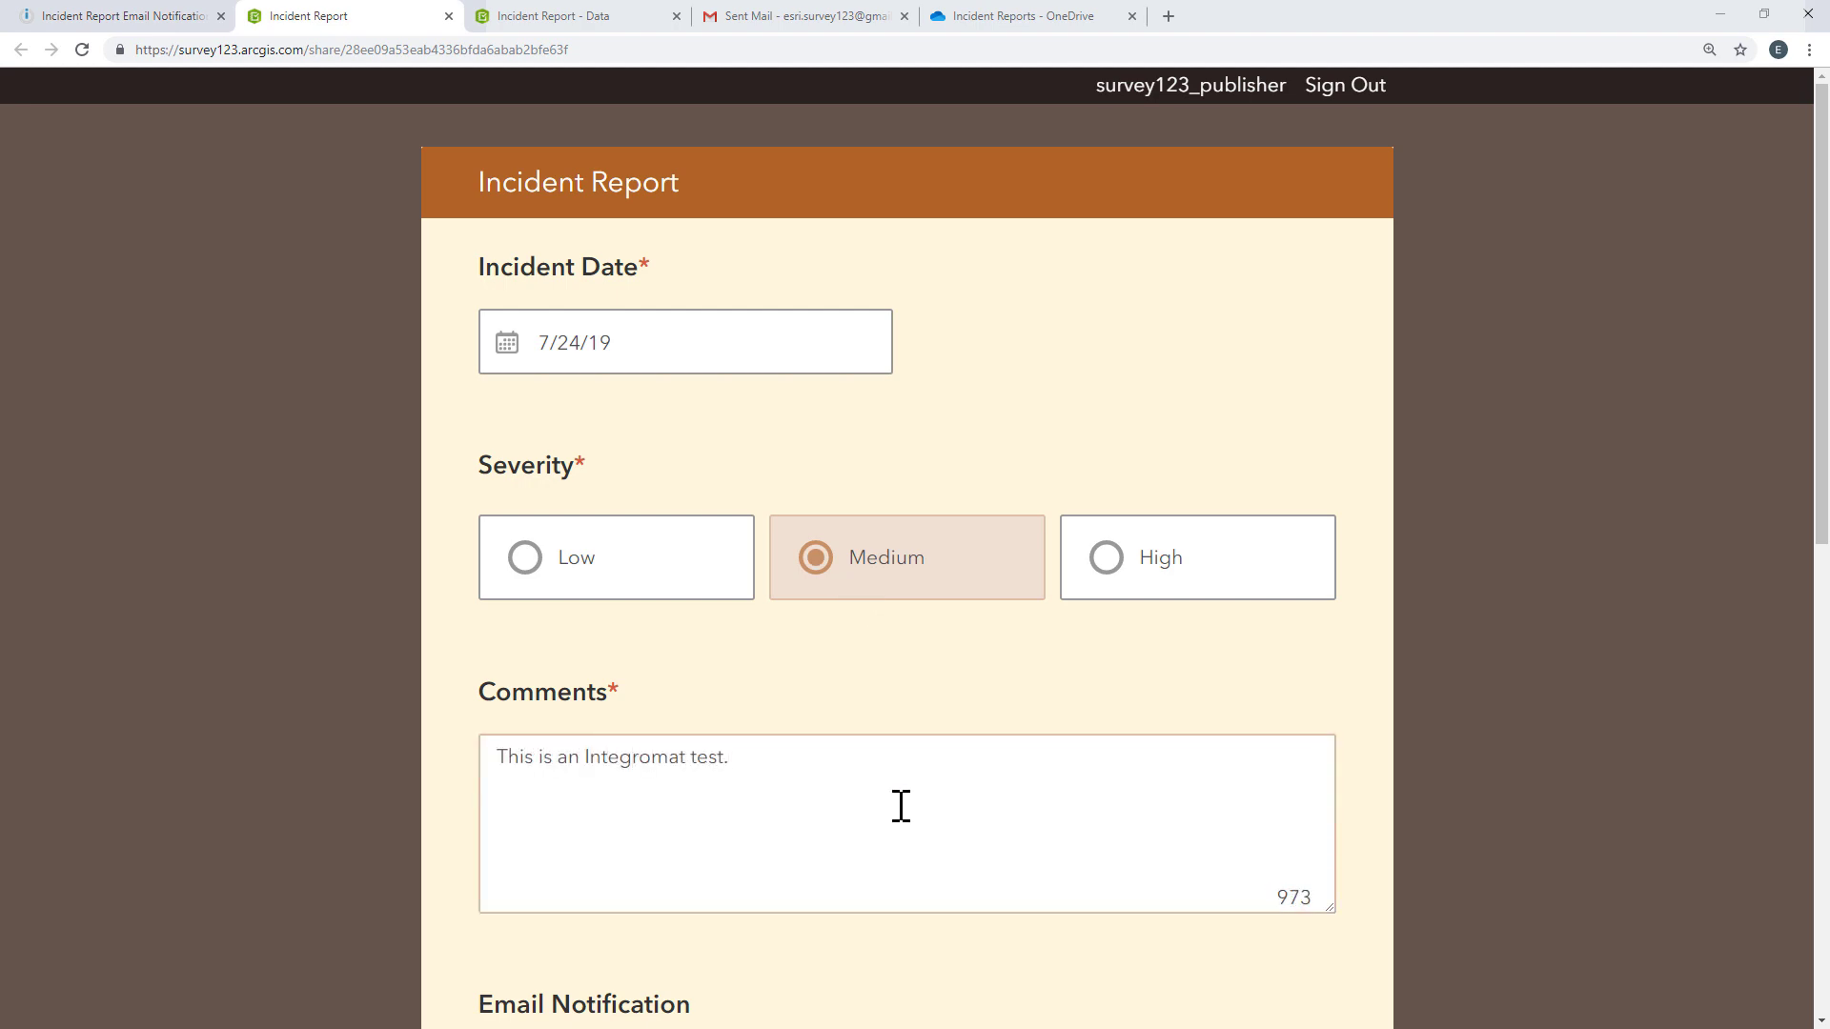
pyautogui.scroll(-2, 900, 806)
pyautogui.click(806, 825)
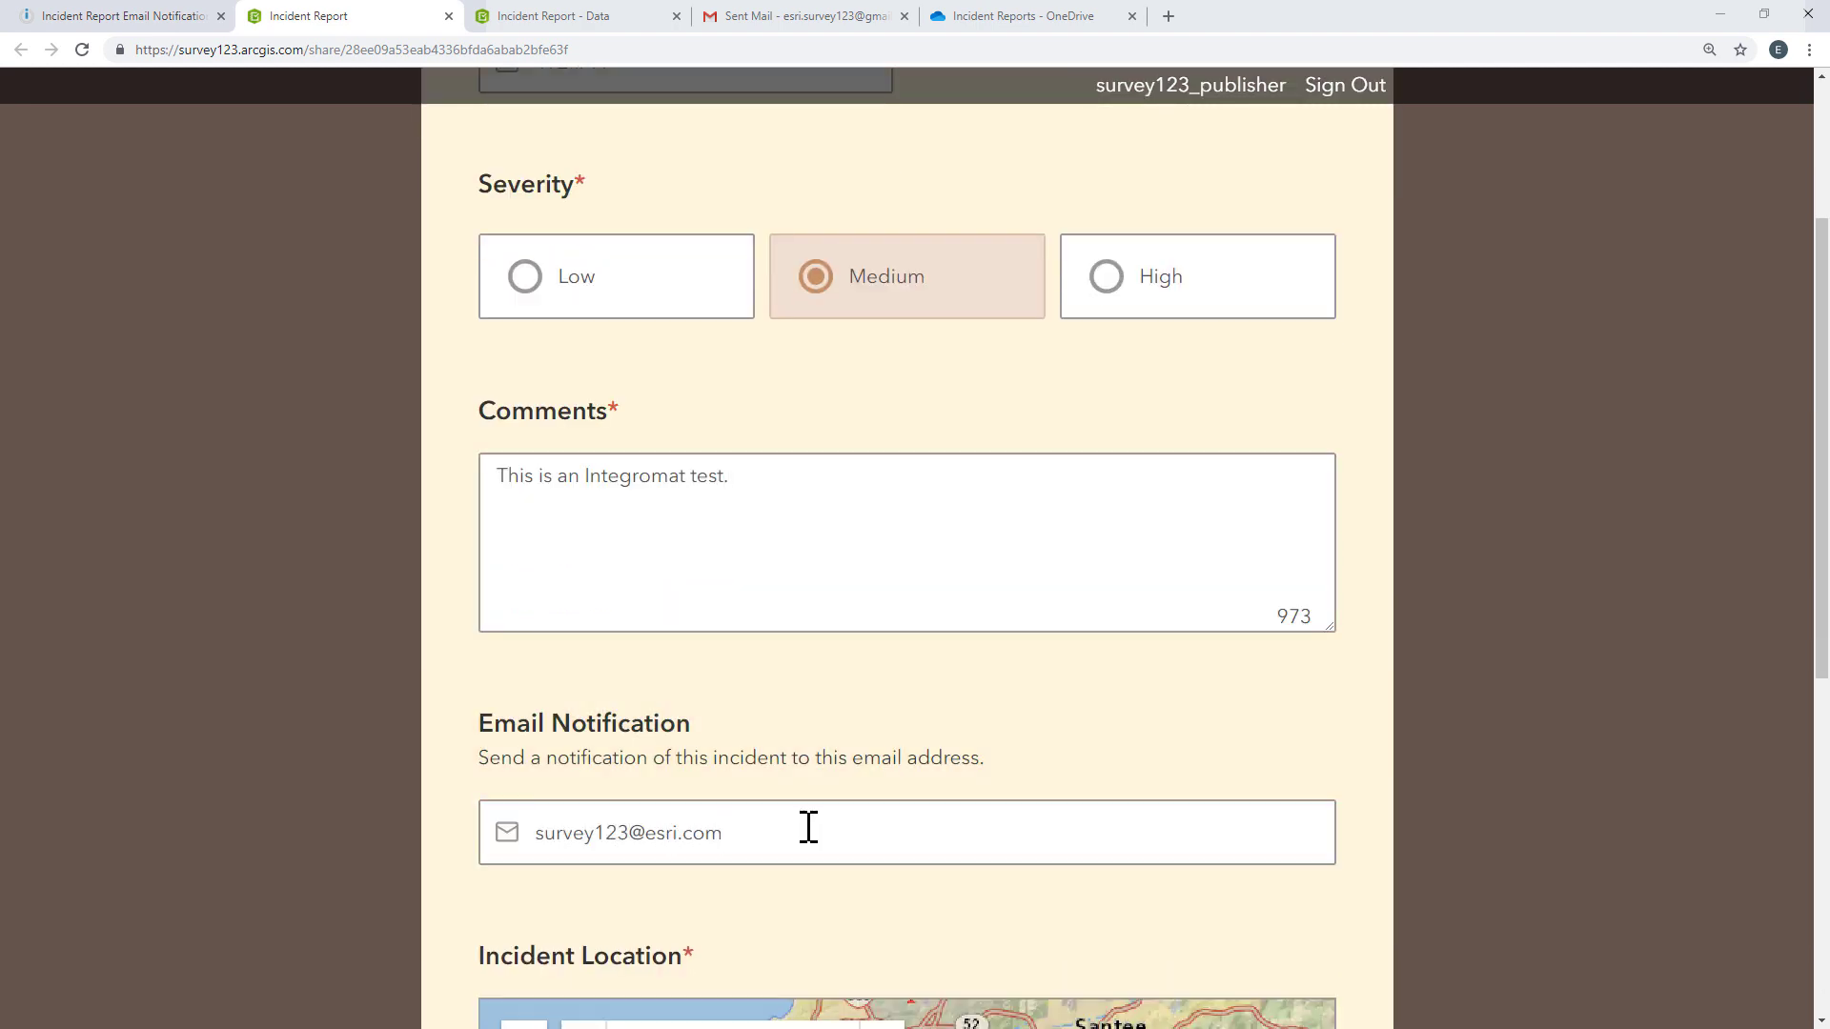
pyautogui.scroll(-5, 429, 772)
pyautogui.click(901, 904)
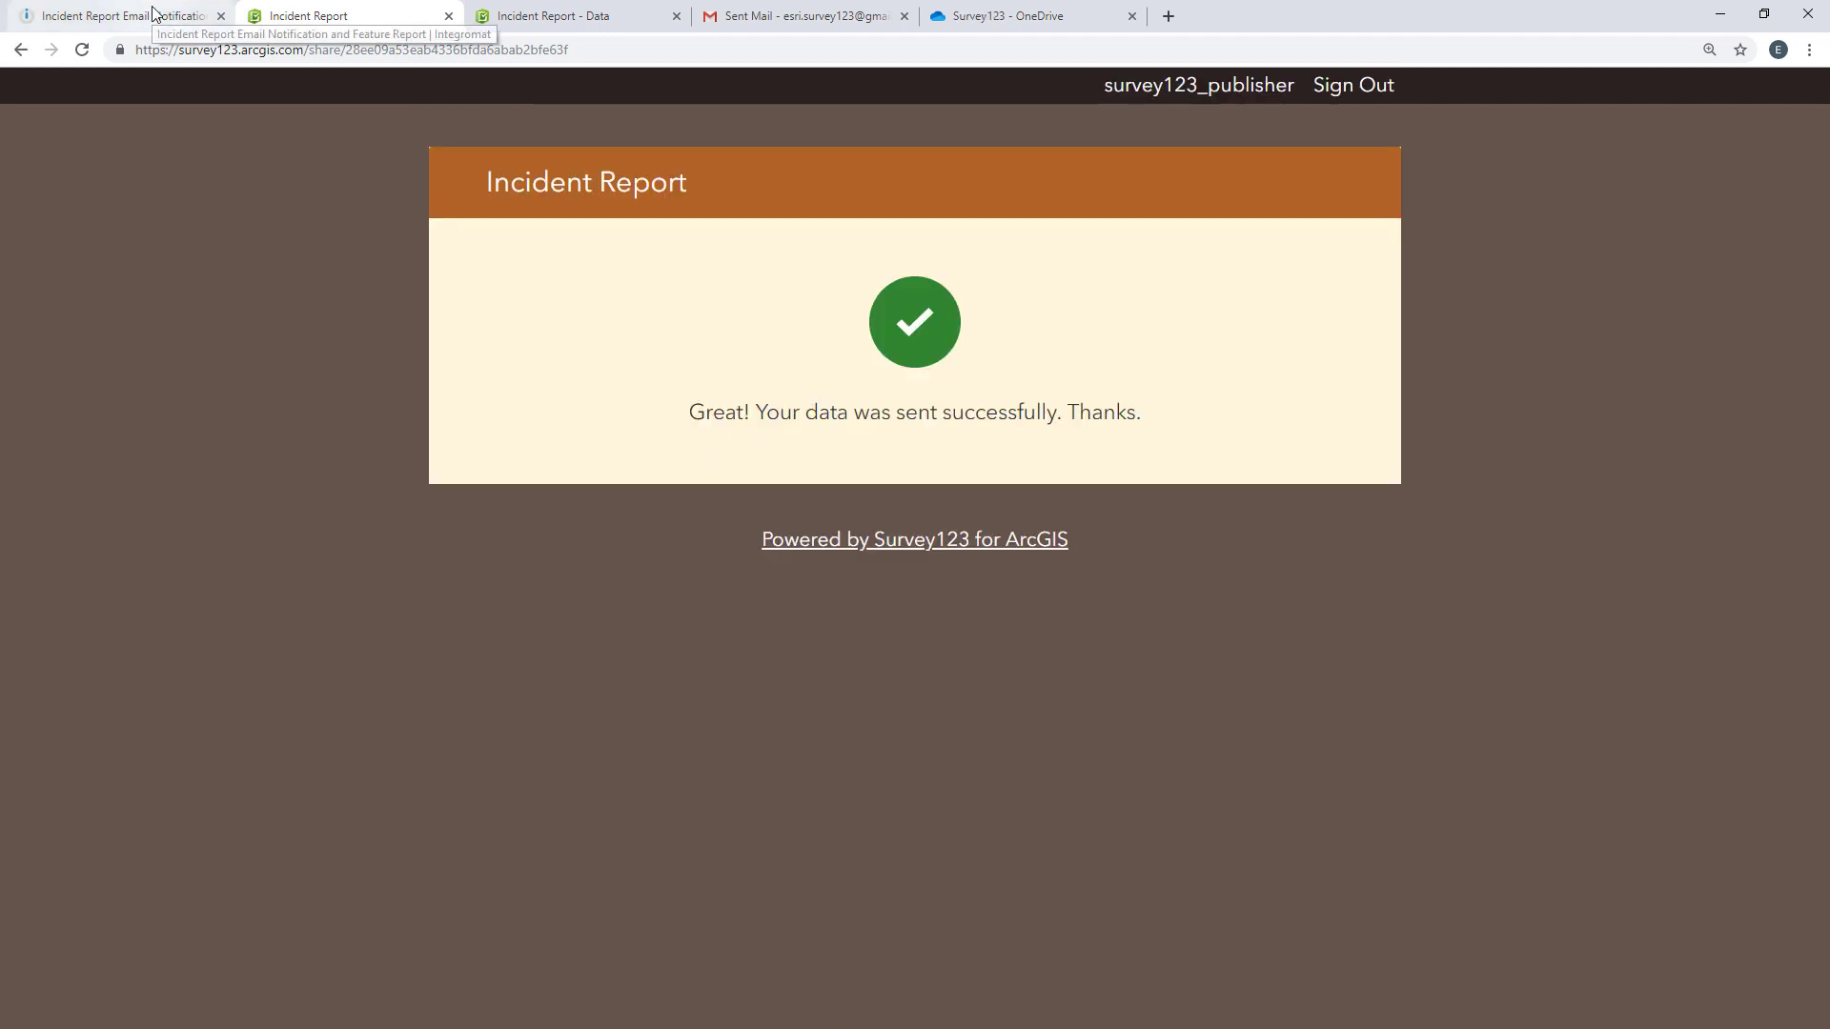
pyautogui.click(143, 15)
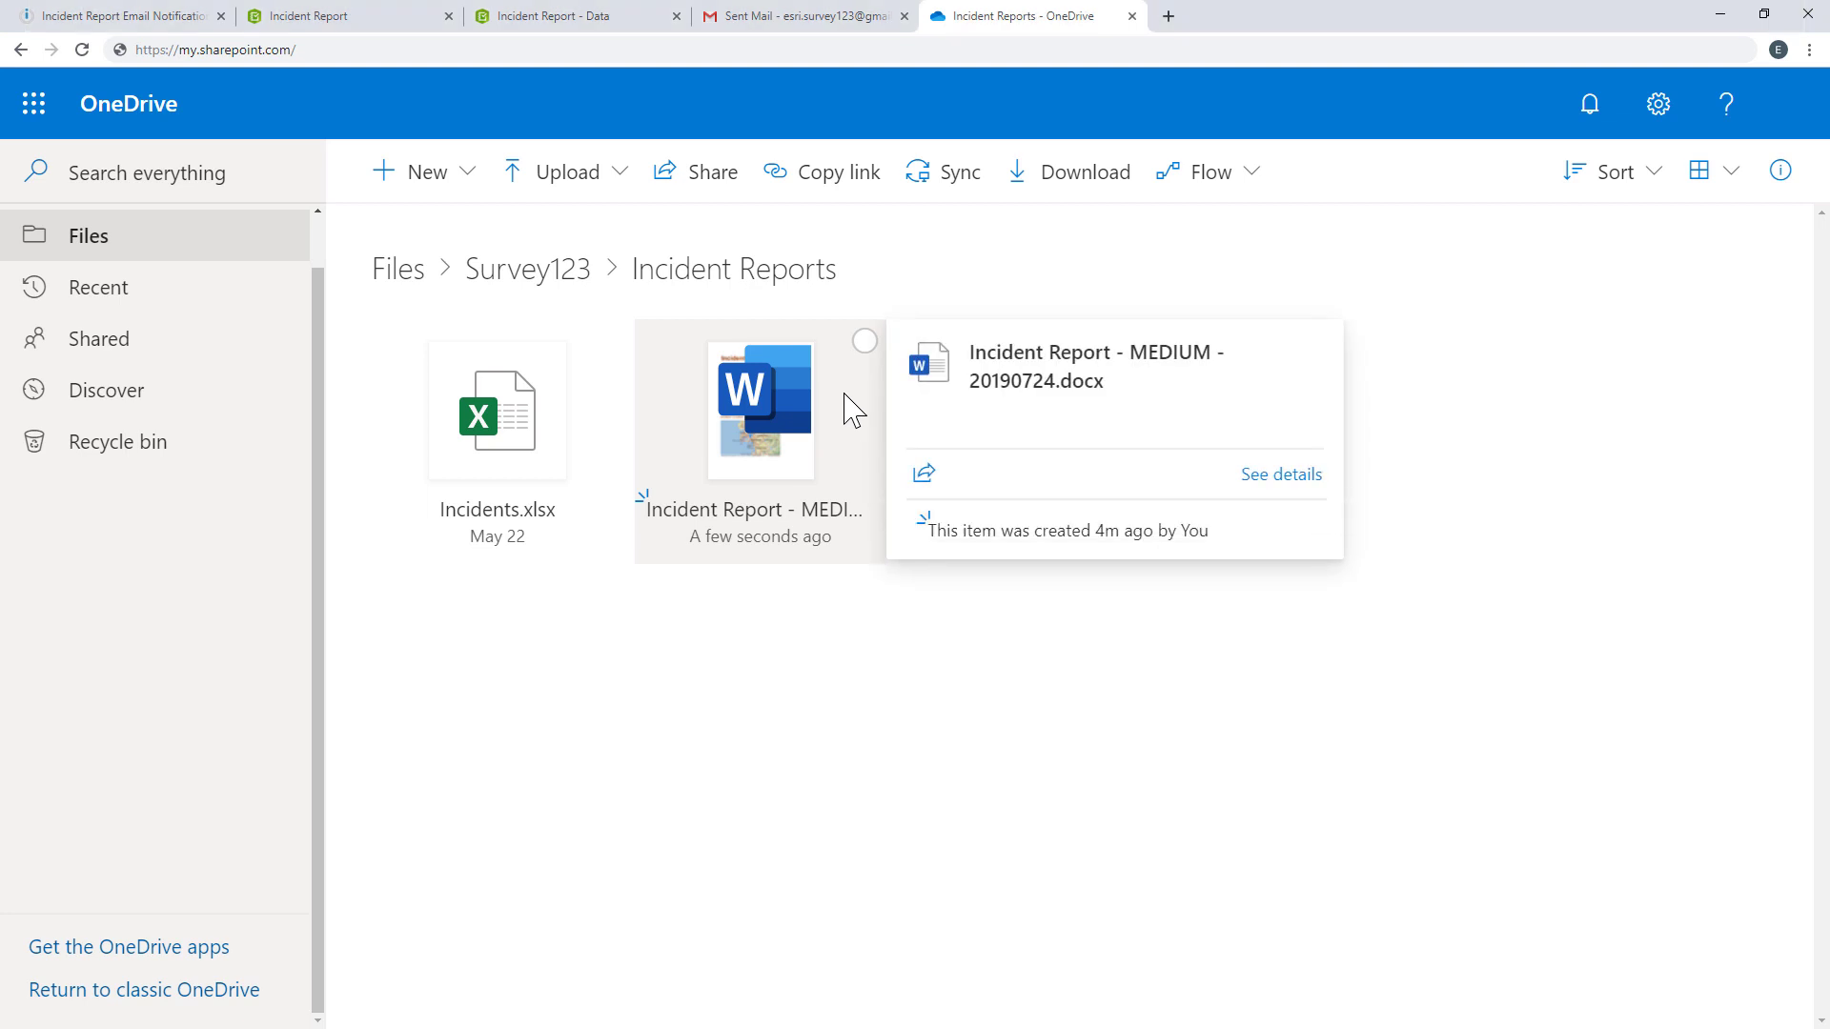
# Open Incident Report - MEDIUM - 20190724.docx from OneDrive in the Word app.
pyautogui.click(865, 341)
pyautogui.click(474, 176)
pyautogui.click(490, 281)
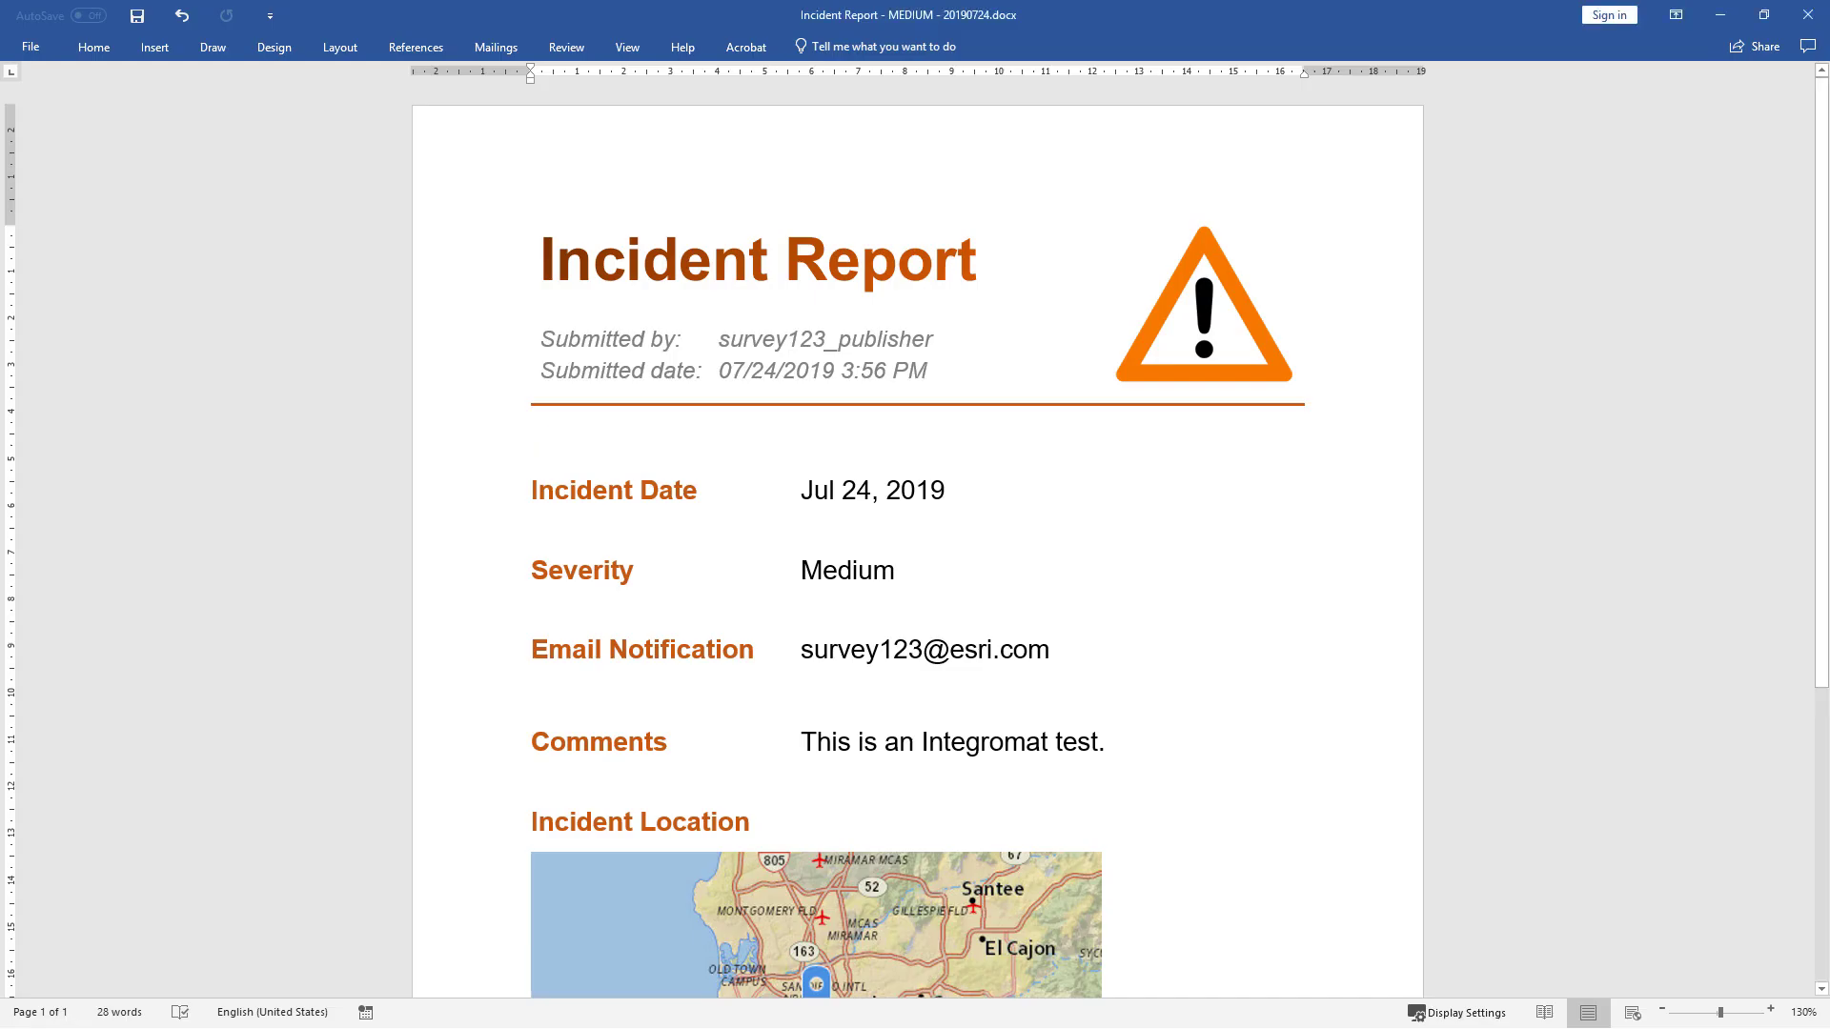
pyautogui.scroll(-1, 916, 538)
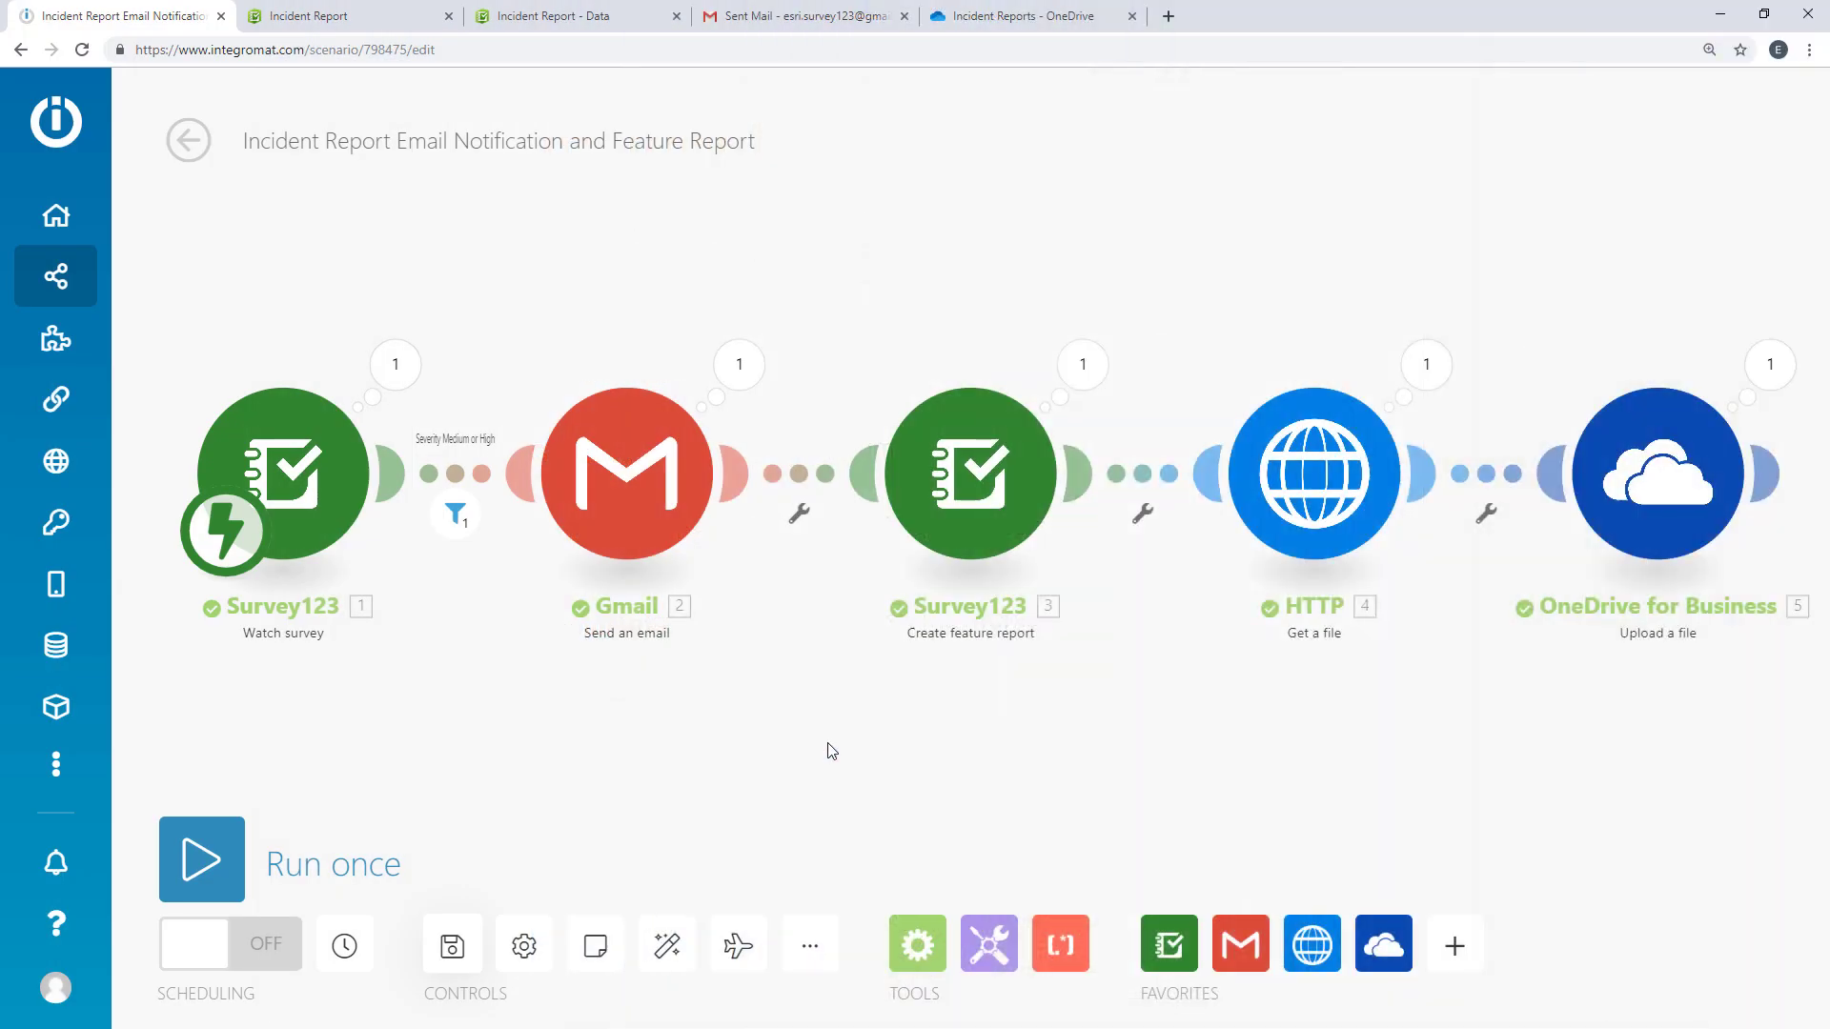
# Switch scheduling on with Run scenario set to Immediately and activate it.
pyautogui.click(266, 949)
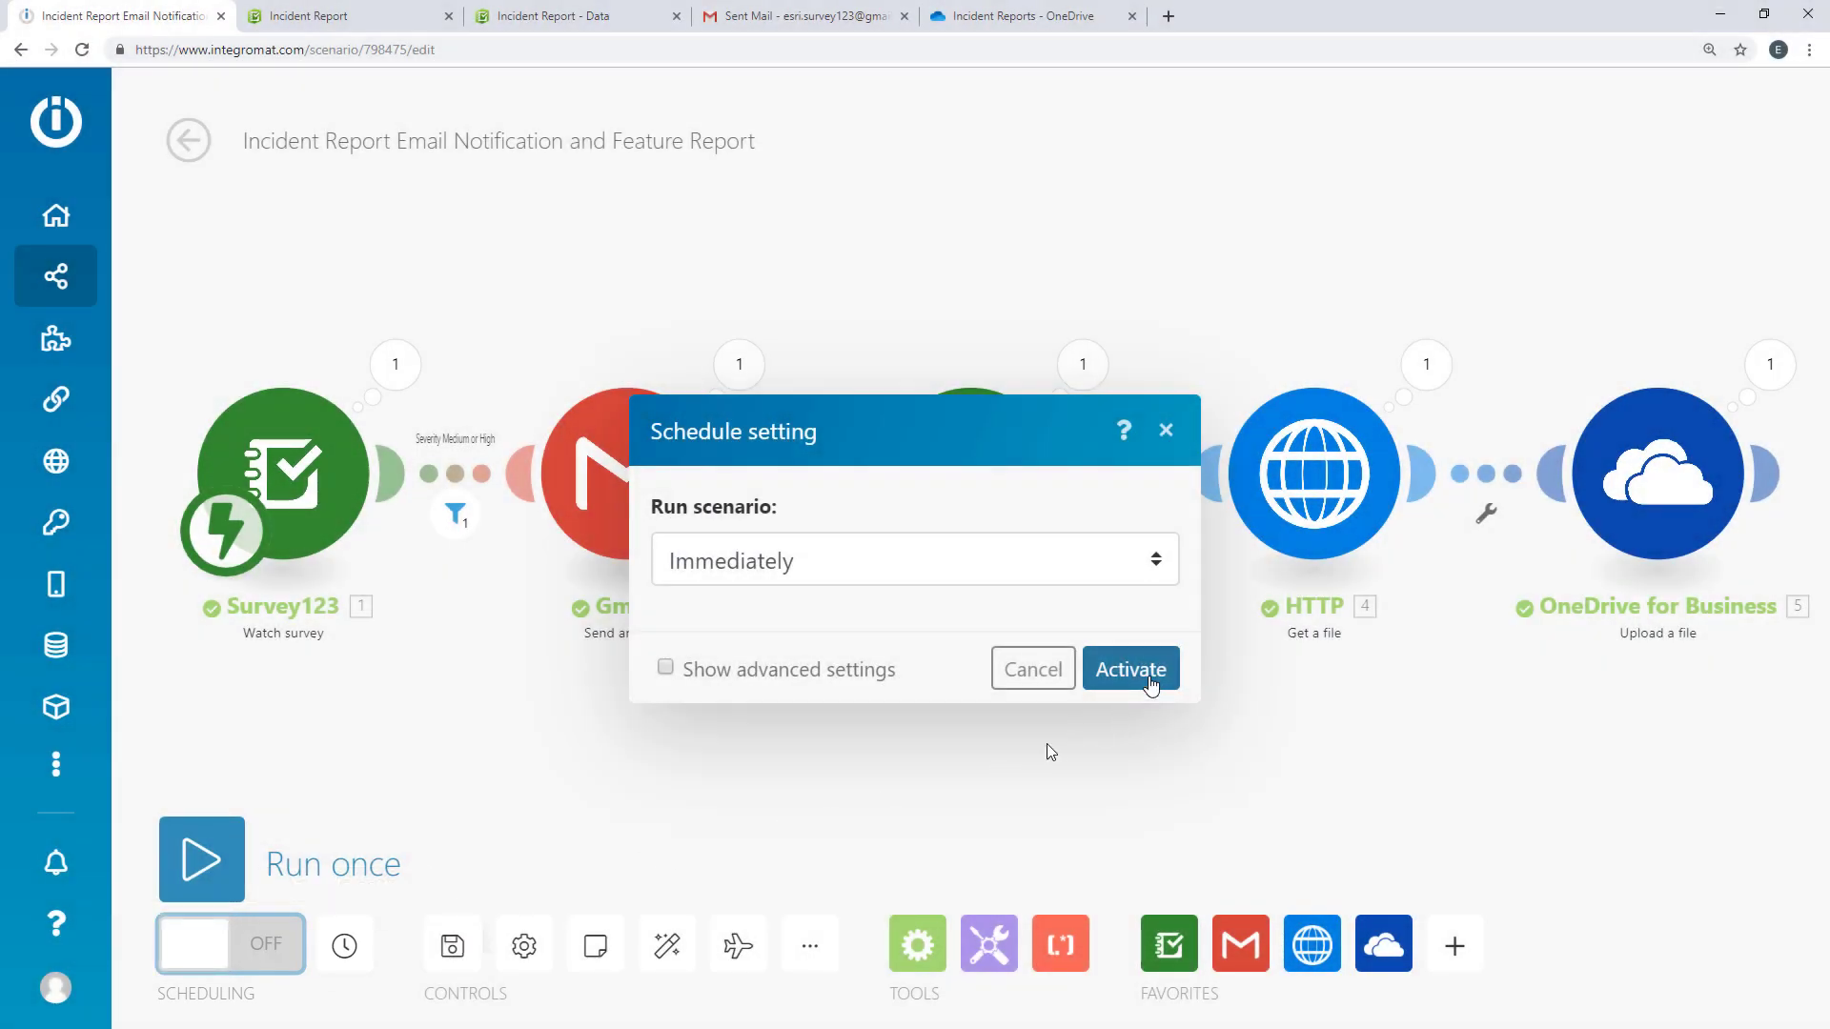
pyautogui.click(1137, 669)
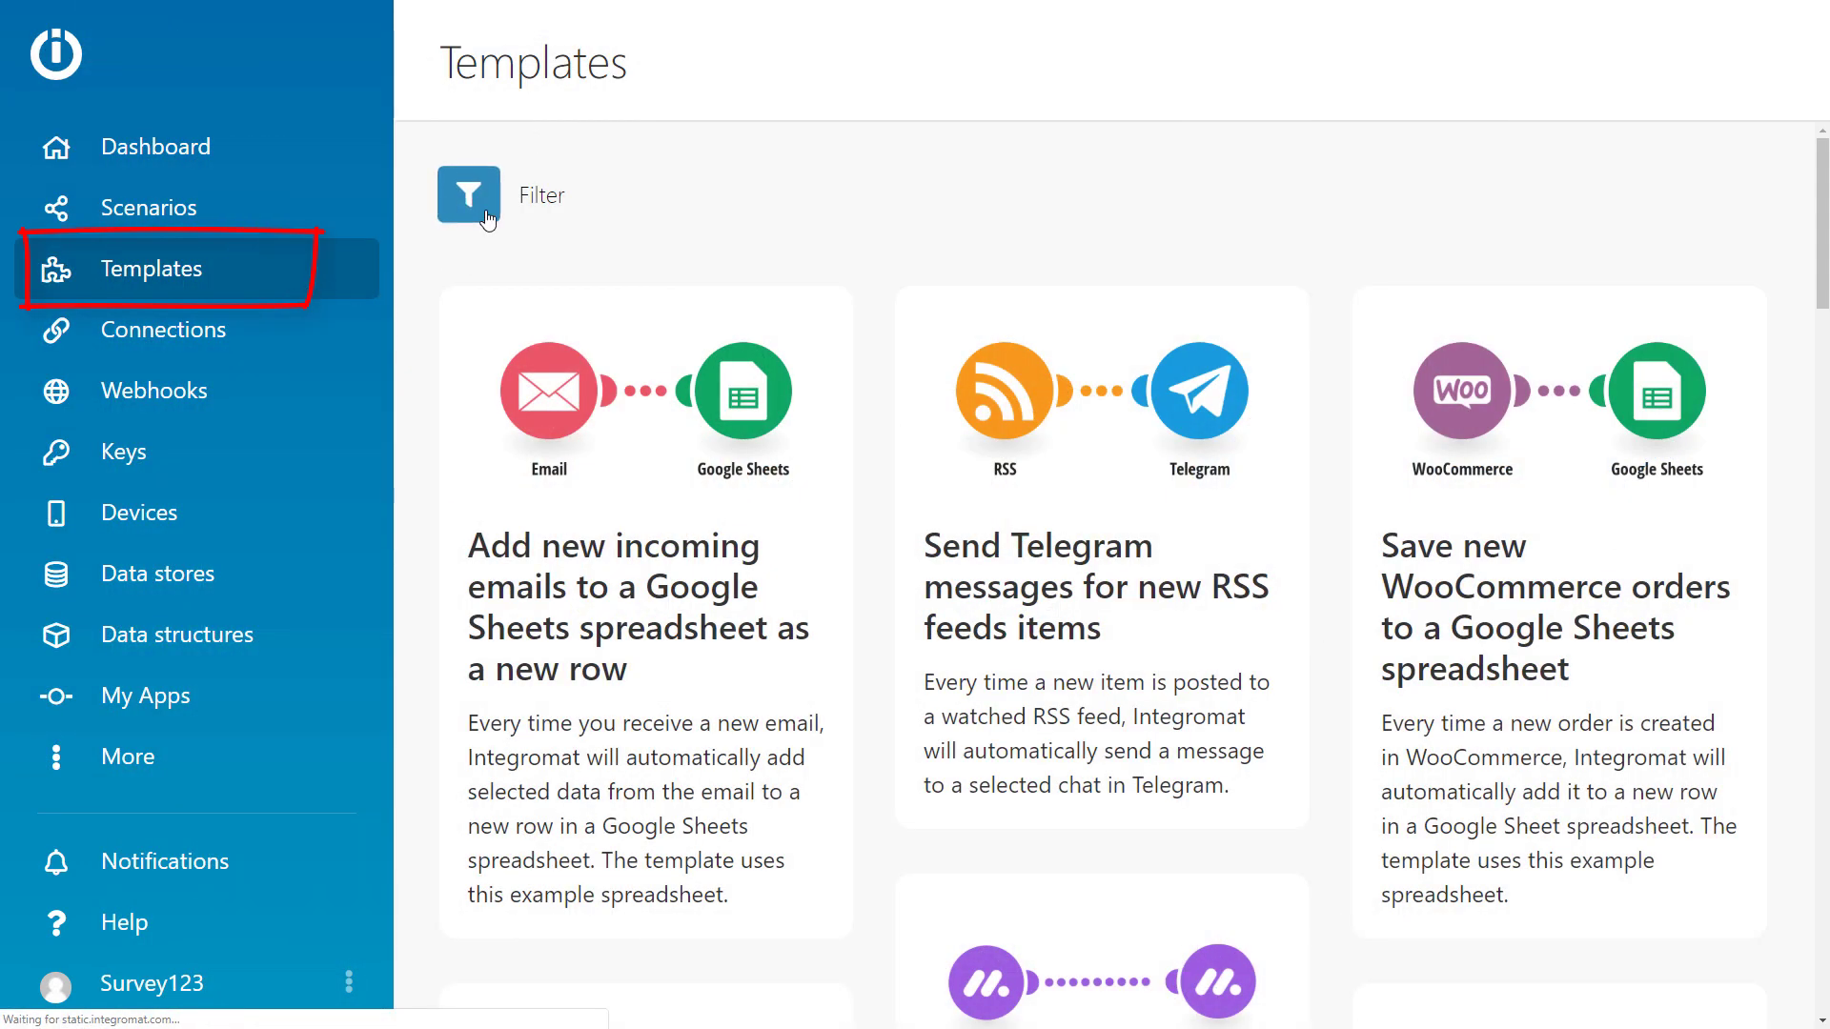
# Filter templates to Survey123 and open the feature-report-to-OneDrive-for-Business template.
pyautogui.click(469, 194)
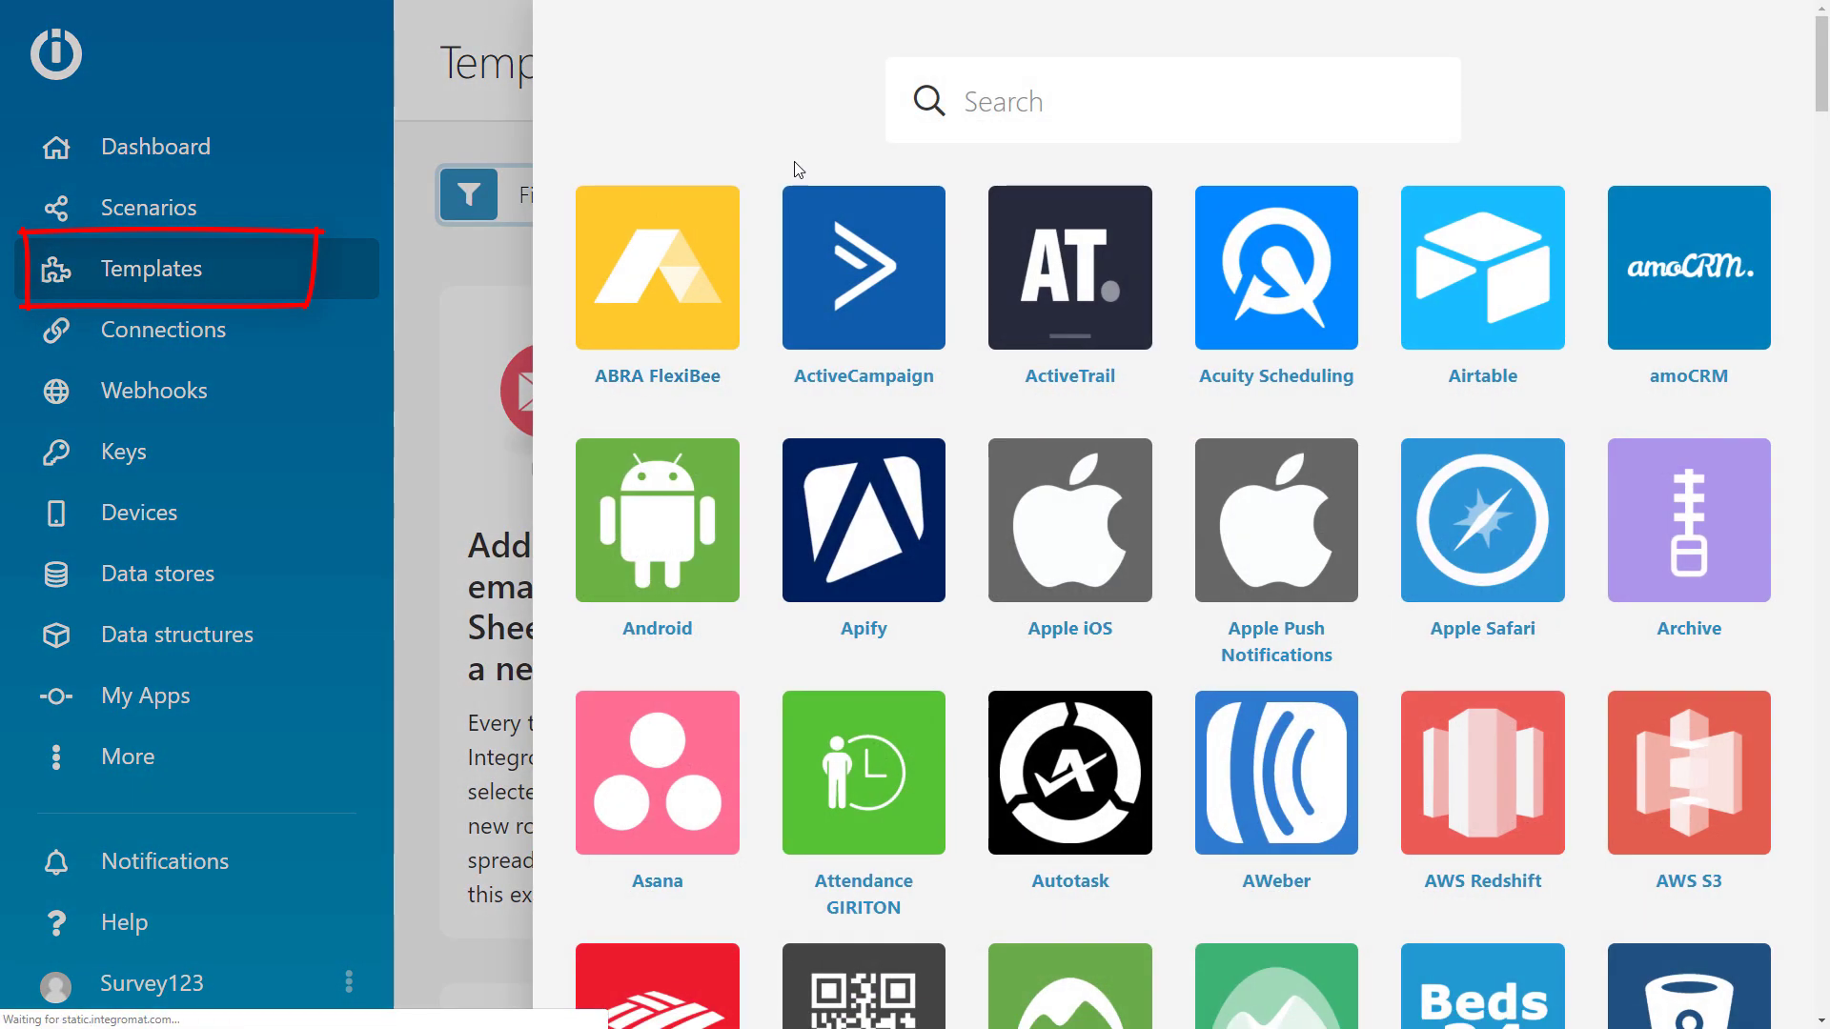
pyautogui.write('survey123')
pyautogui.click(712, 251)
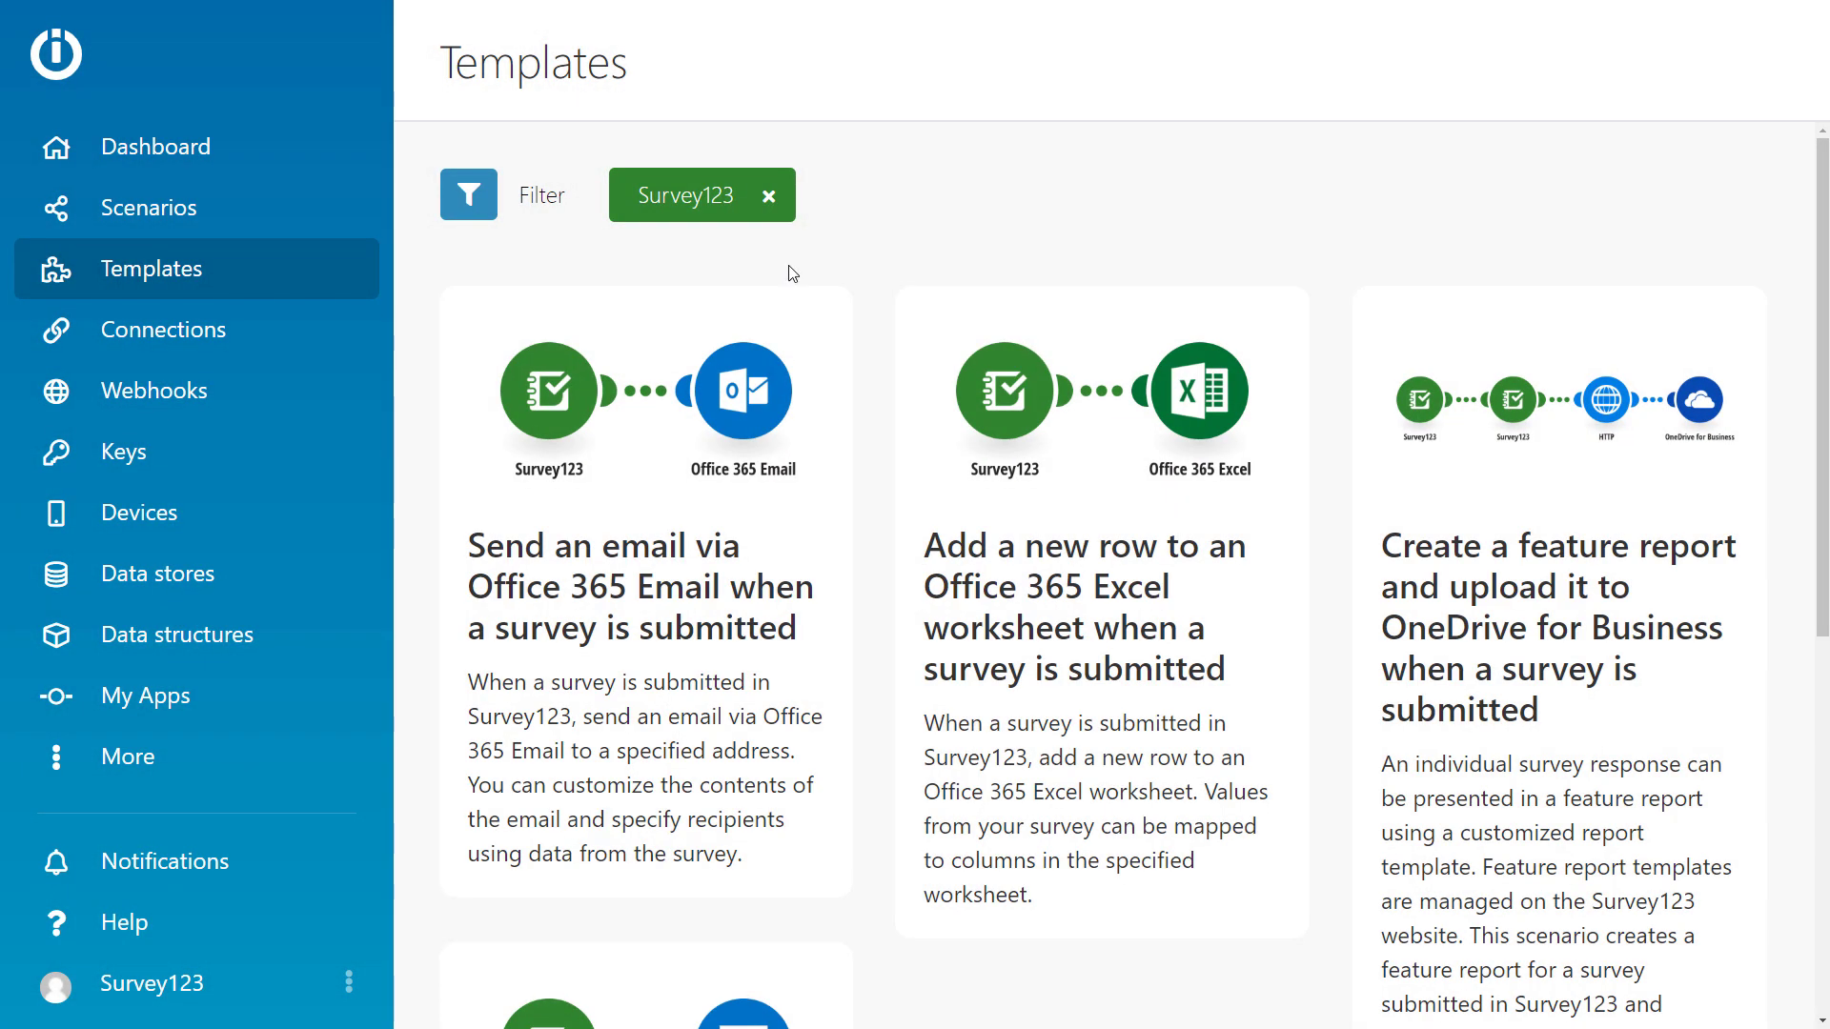
pyautogui.click(1483, 335)
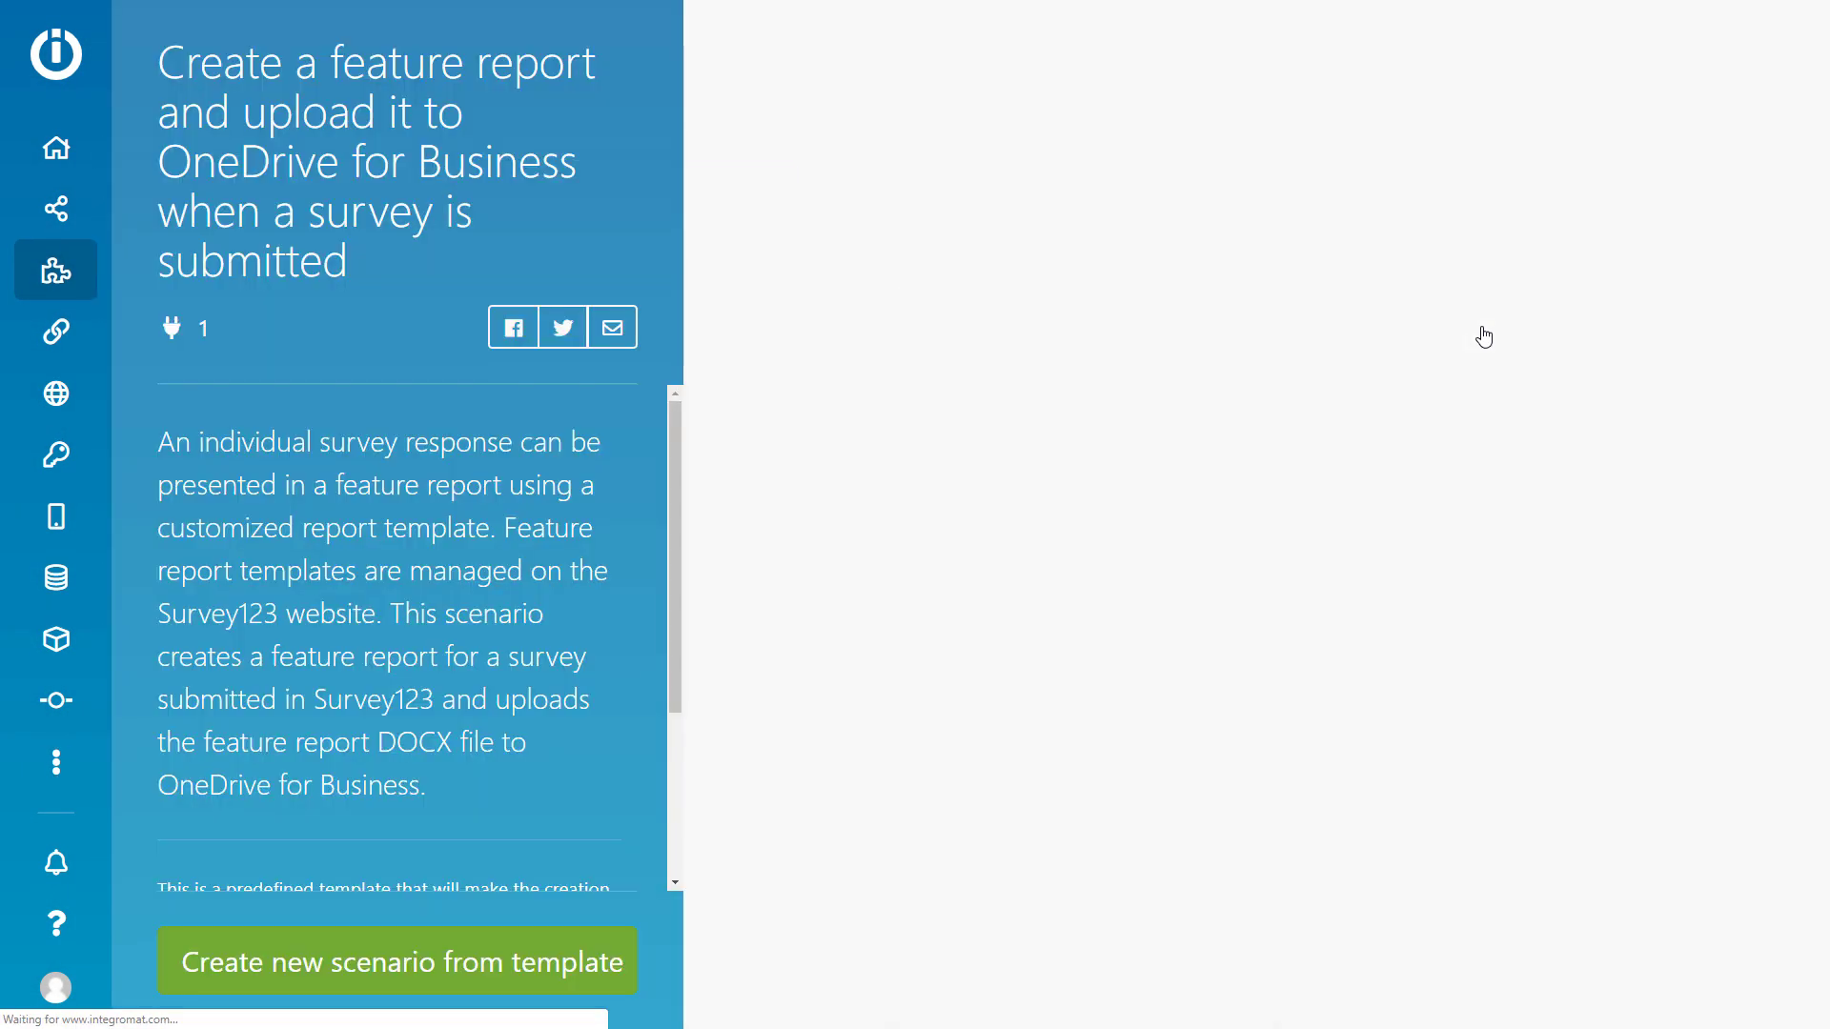